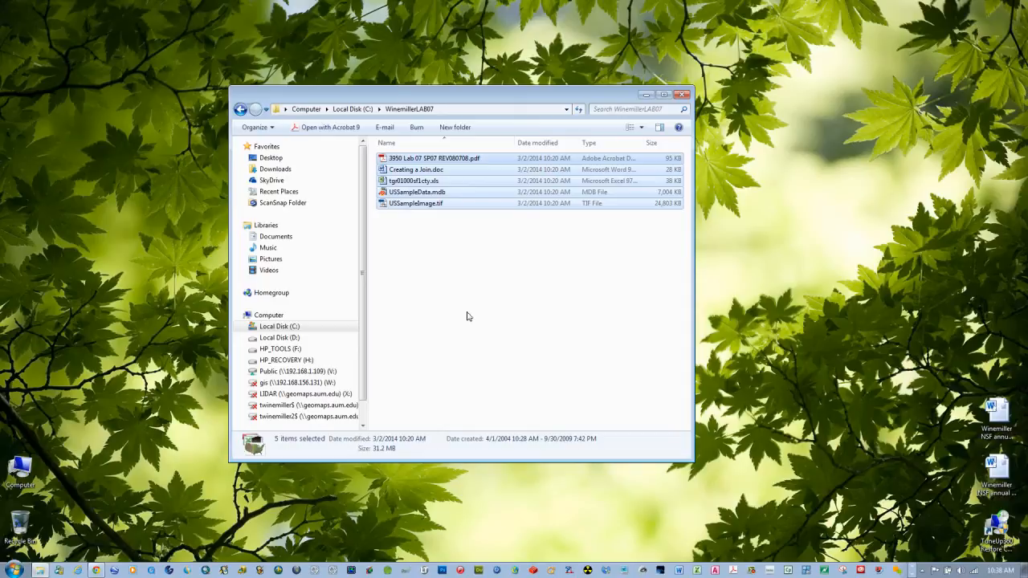
Step: Read through the lab instructions in 3950 Lab 07 SP07 REV080708.pdf and look at Creating a Join.doc, closing each document
left_click(468, 316)
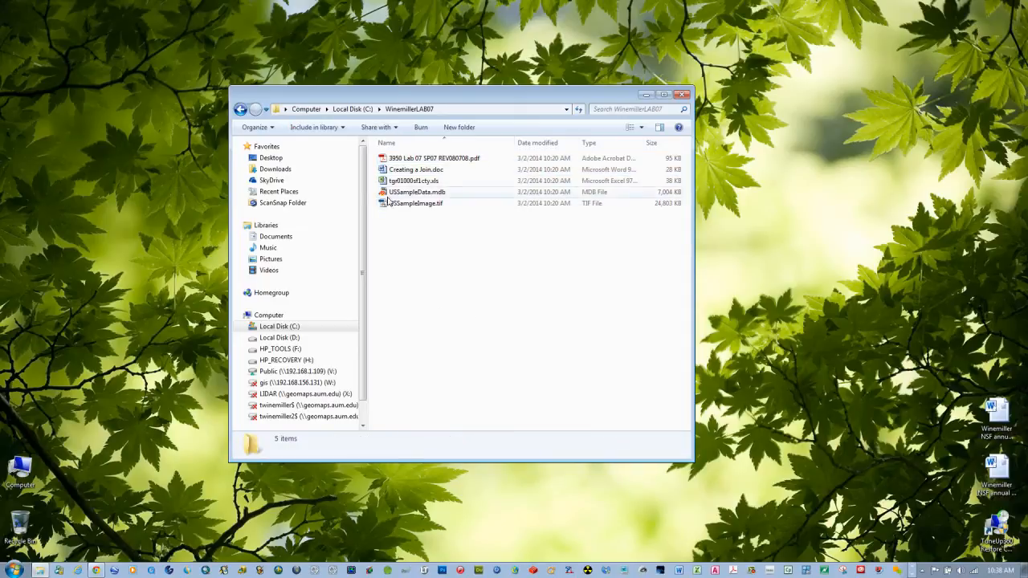
double_click(395, 160)
scroll(331, 295, "down", 5)
scroll(332, 296, "down", 6)
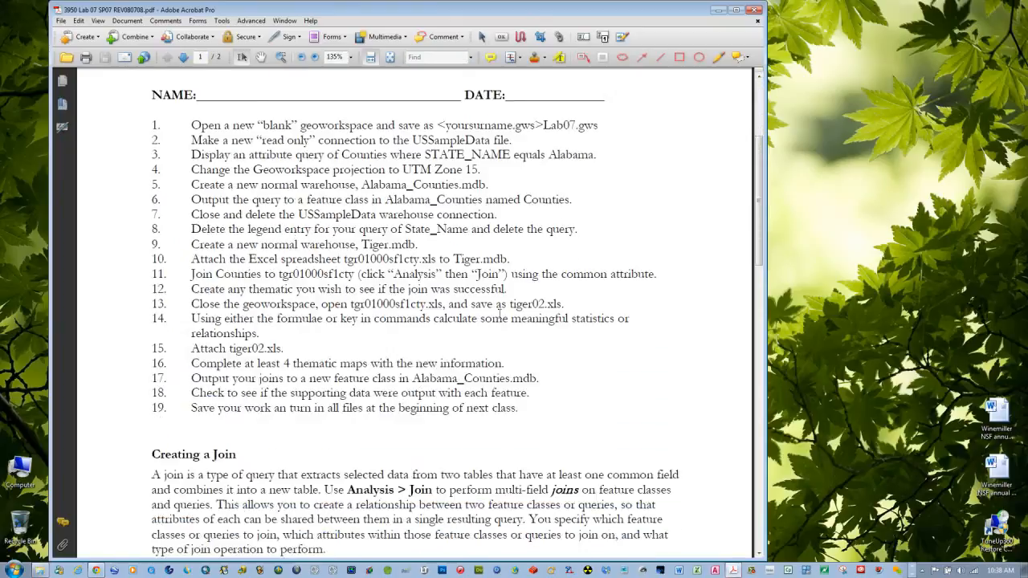
scroll(495, 310, "down", 11)
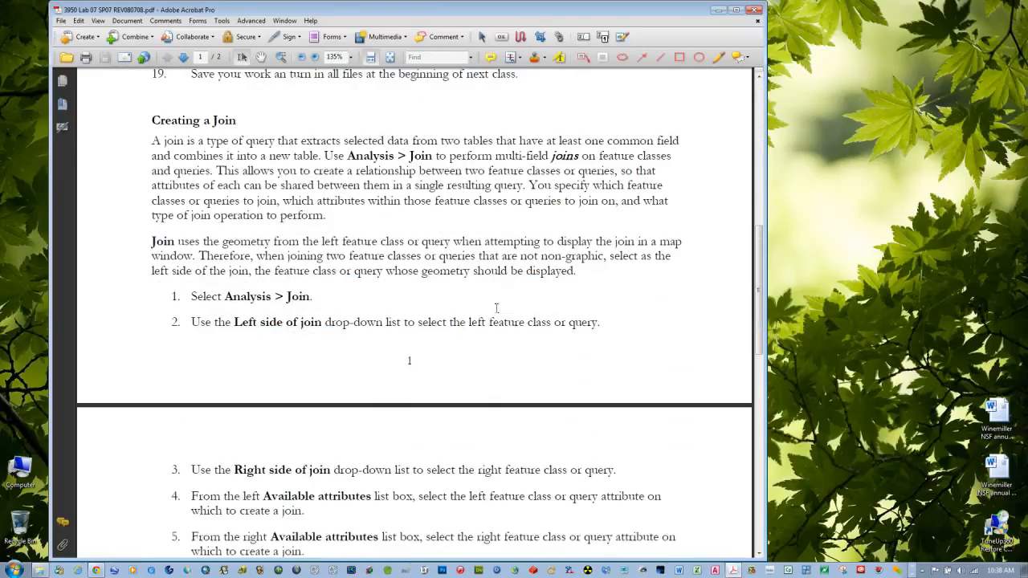
scroll(495, 310, "down", 8)
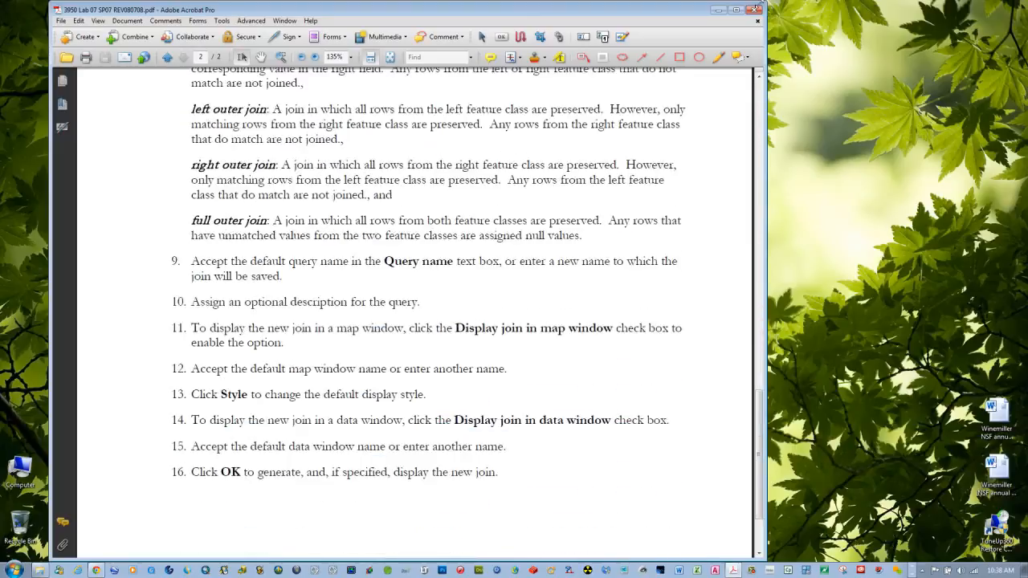
left_click(755, 9)
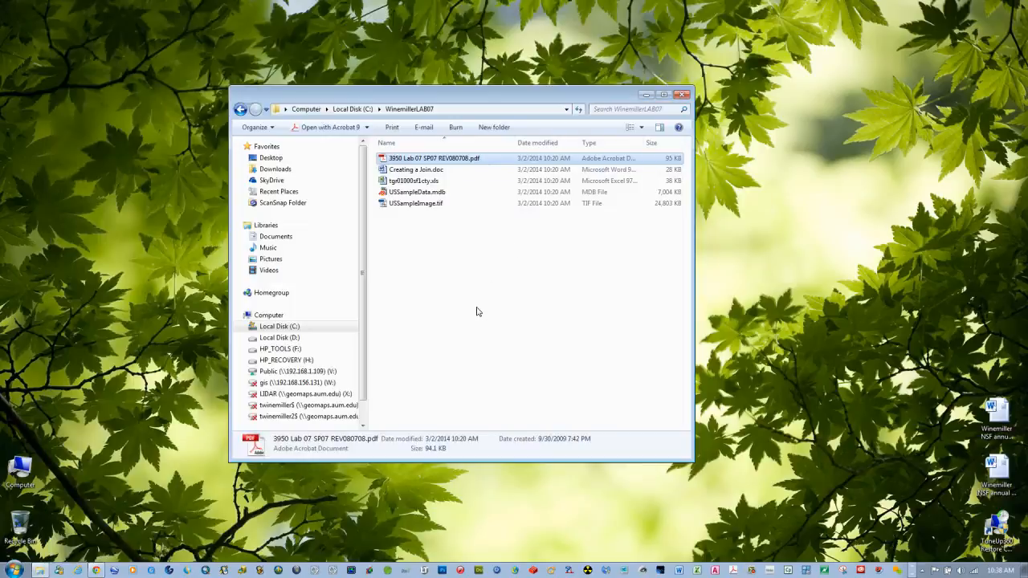
double_click(410, 171)
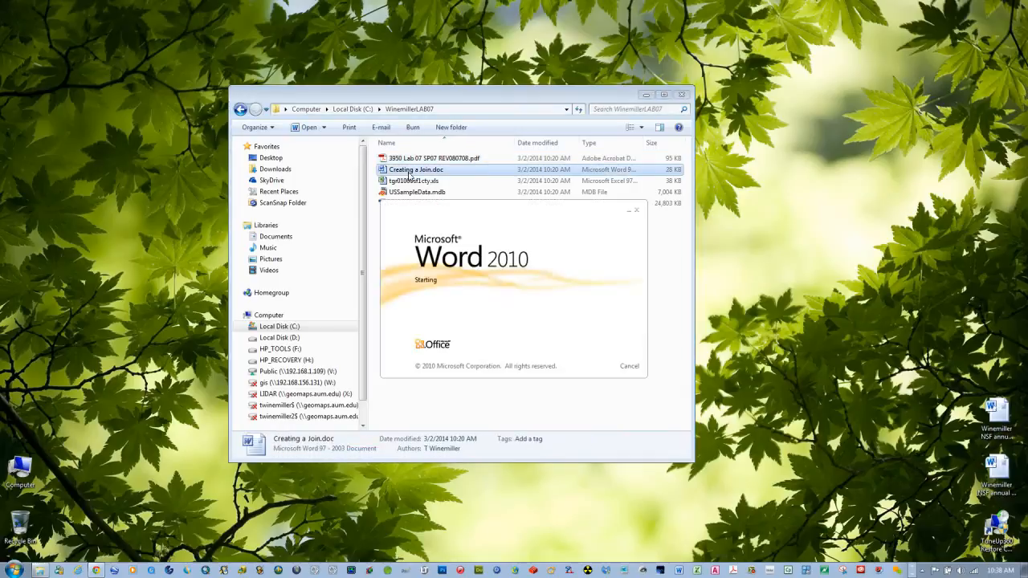
left_click(681, 11)
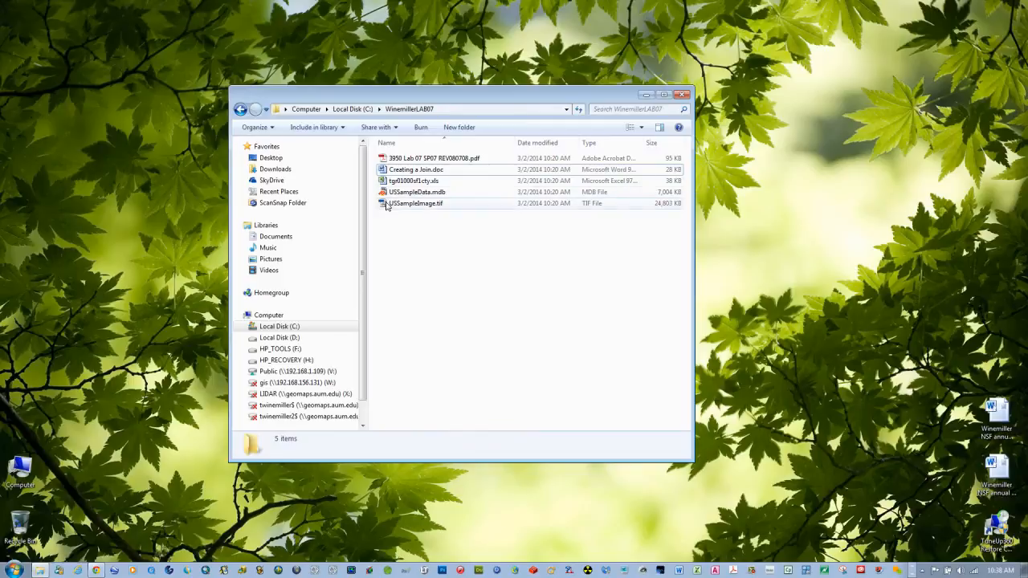
Step: Delete USSampleImage.tif from the WinemillerLAB07 folder
right_click(412, 206)
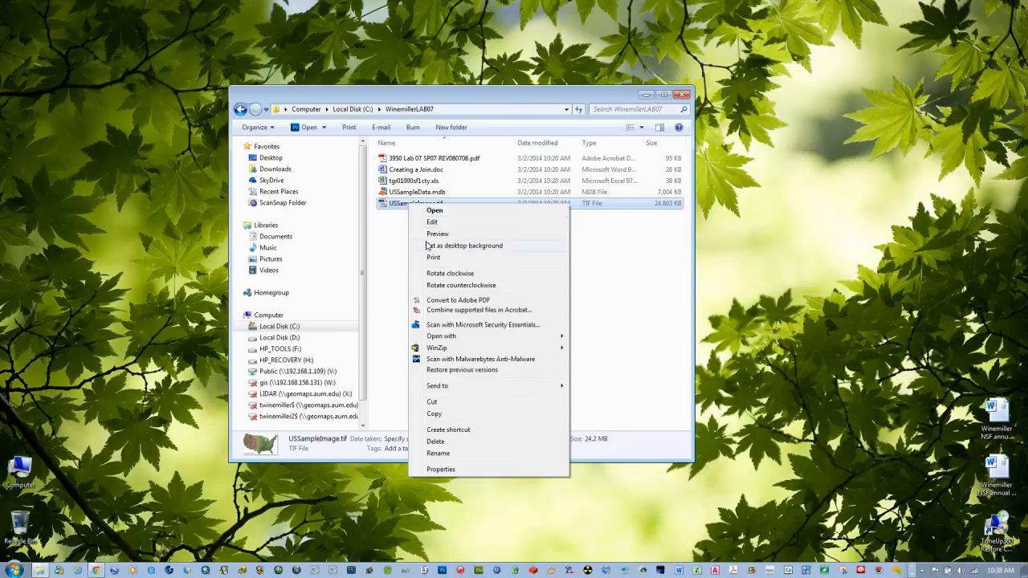
left_click(443, 442)
left_click(557, 317)
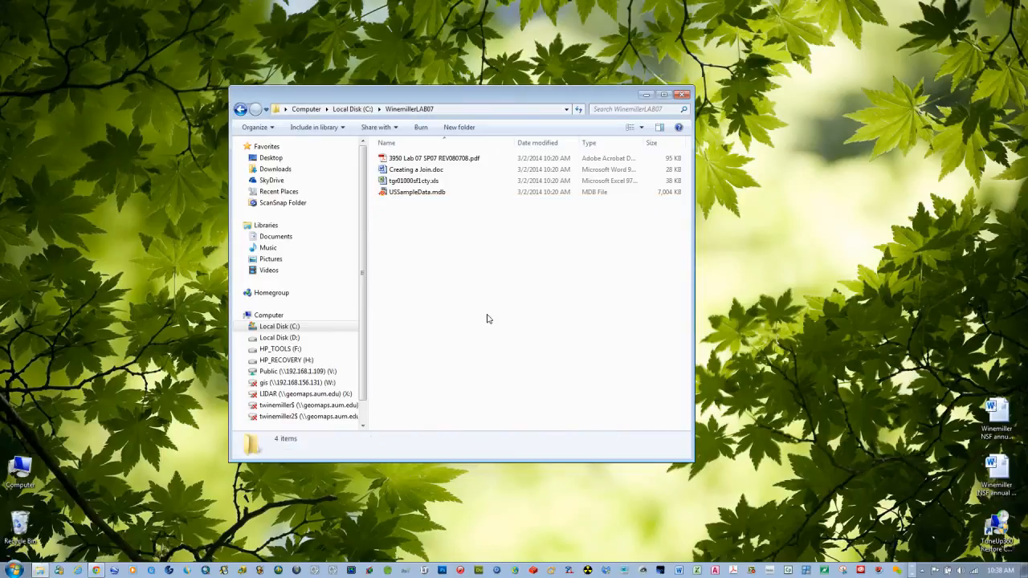
Step: Open the spreadsheet tgr01000sf1cty.xls and widen its workbook window to show more columns
left_click(398, 185)
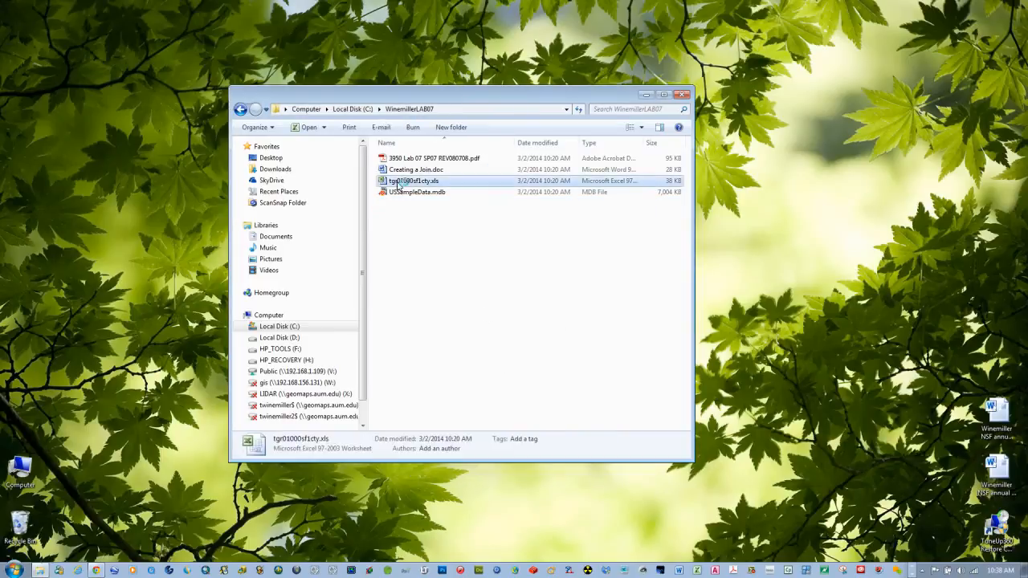
double_click(398, 185)
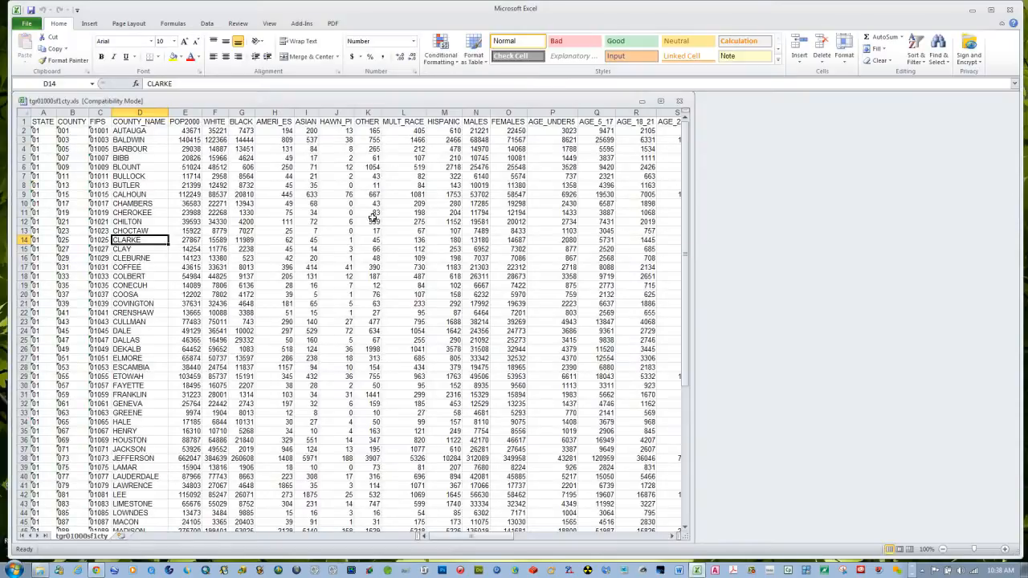
left_click_drag(693, 361, 1010, 361)
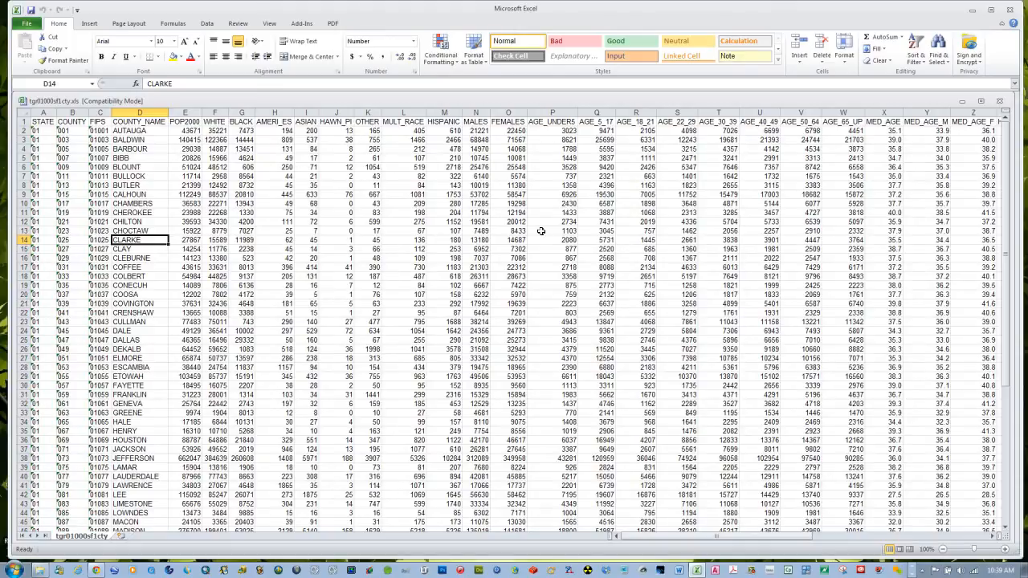
Step: Examine the county names in the first rows and the attribute columns across to the blank ones after RENTER_OCC, as far as AX
left_click(137, 131)
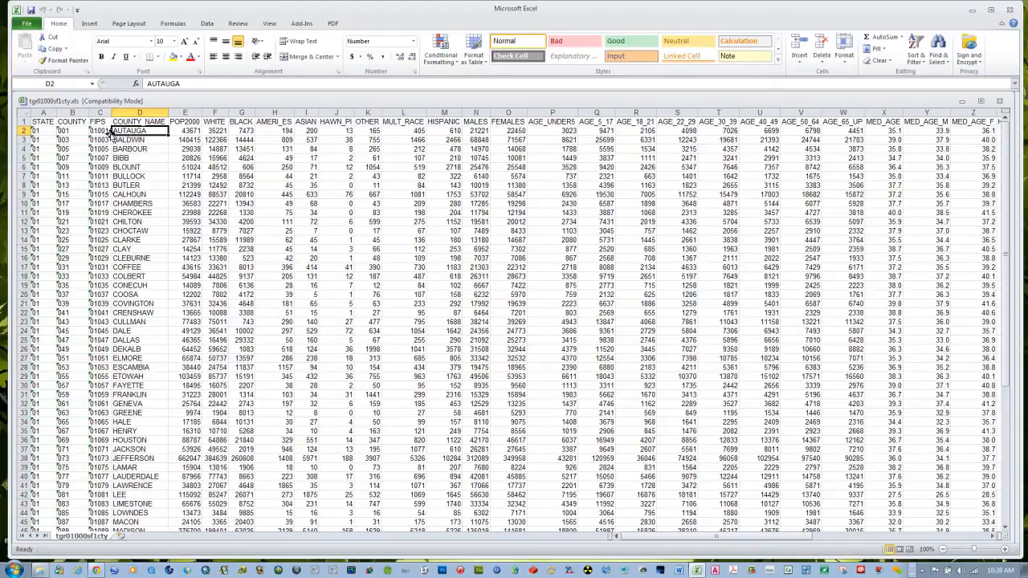
left_click(138, 152)
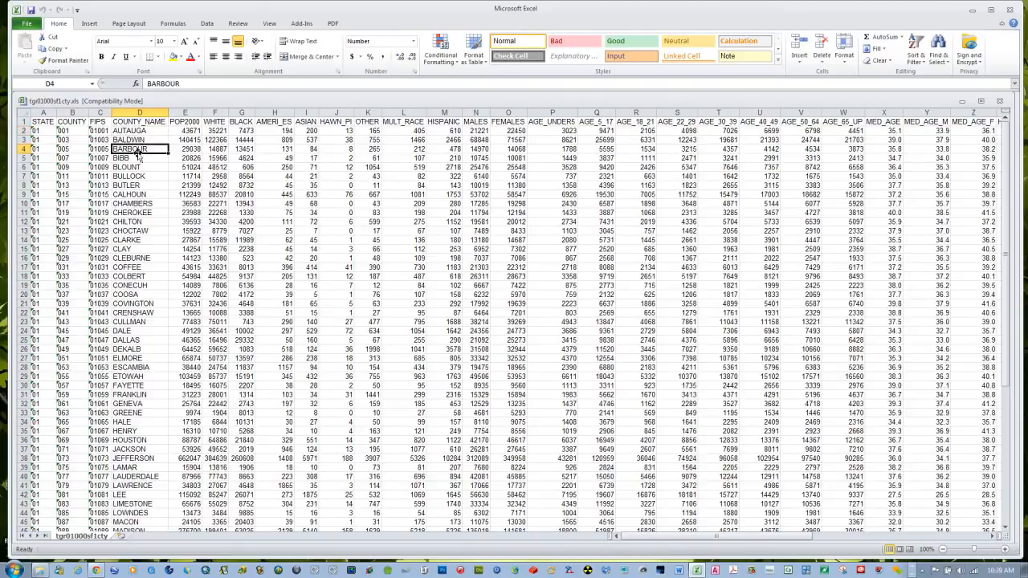
left_click(142, 132)
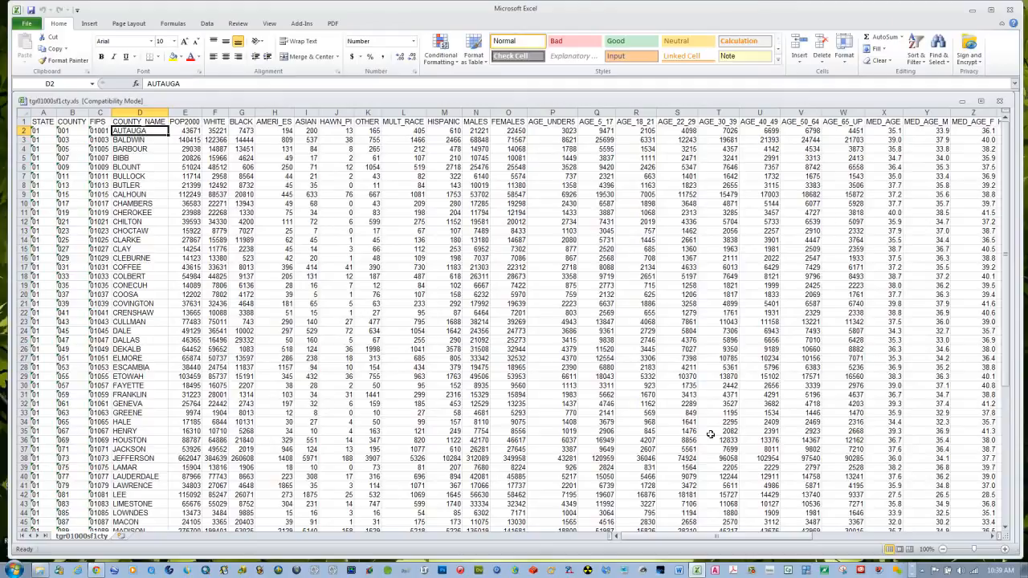
left_click_drag(784, 538, 971, 534)
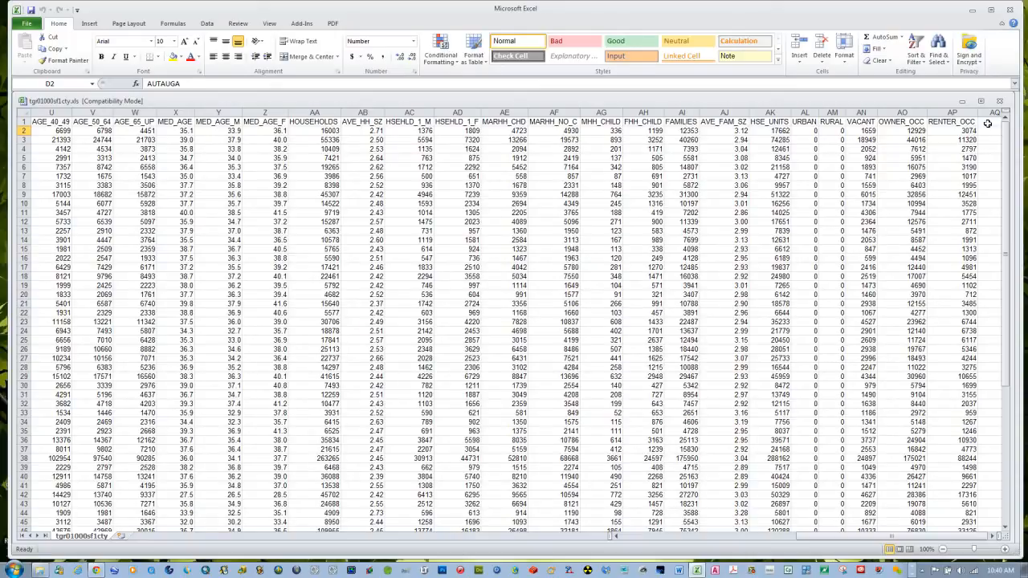
left_click(988, 122)
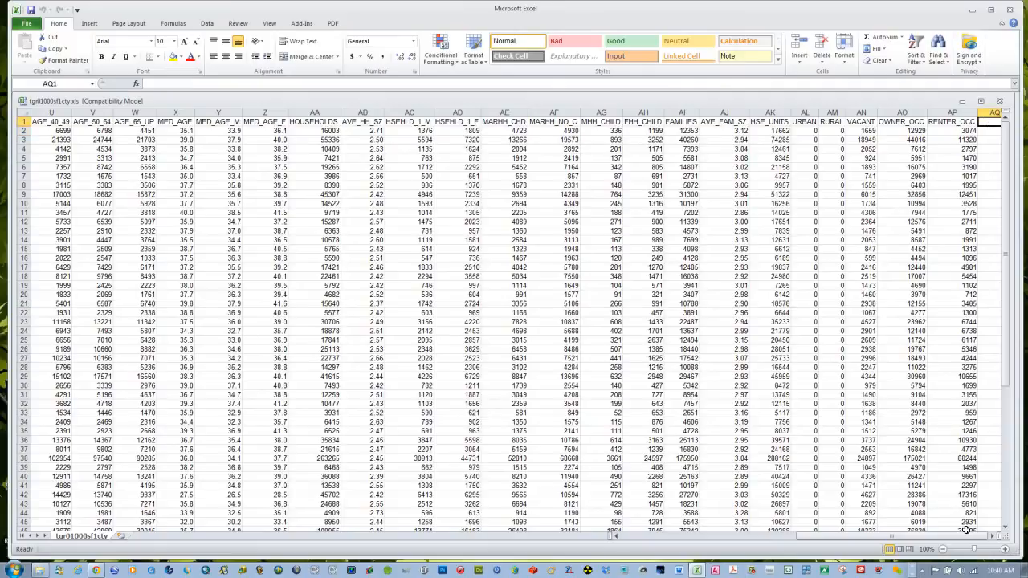
key("Right")
key("Right")
key("Right")
key("Right")
key("Right")
key("Right")
key("Right")
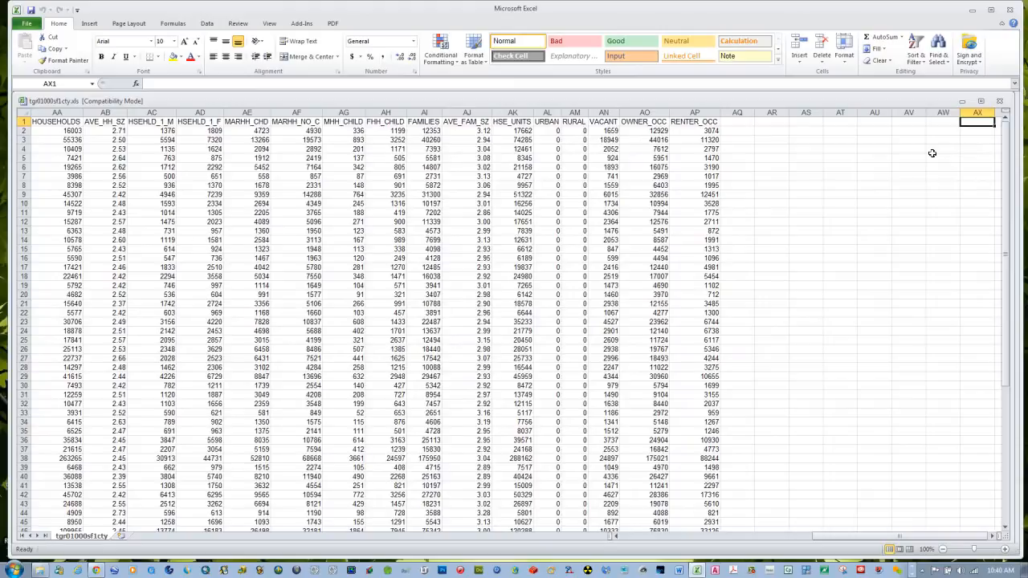
Step: Format the blank columns AQ through AT as Number with three decimal places
left_click(737, 113)
left_click_drag(737, 113, 828, 113)
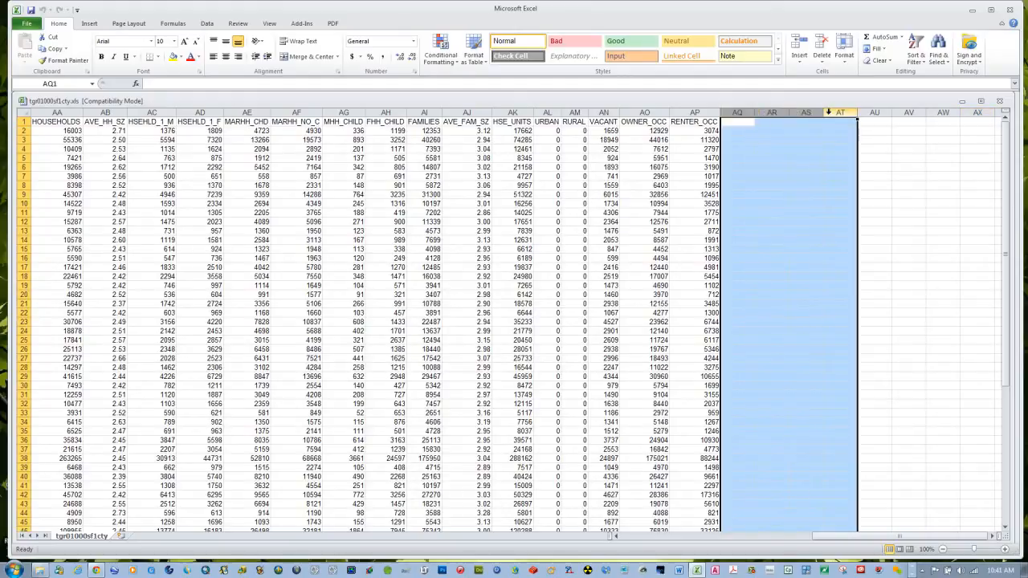
right_click(772, 232)
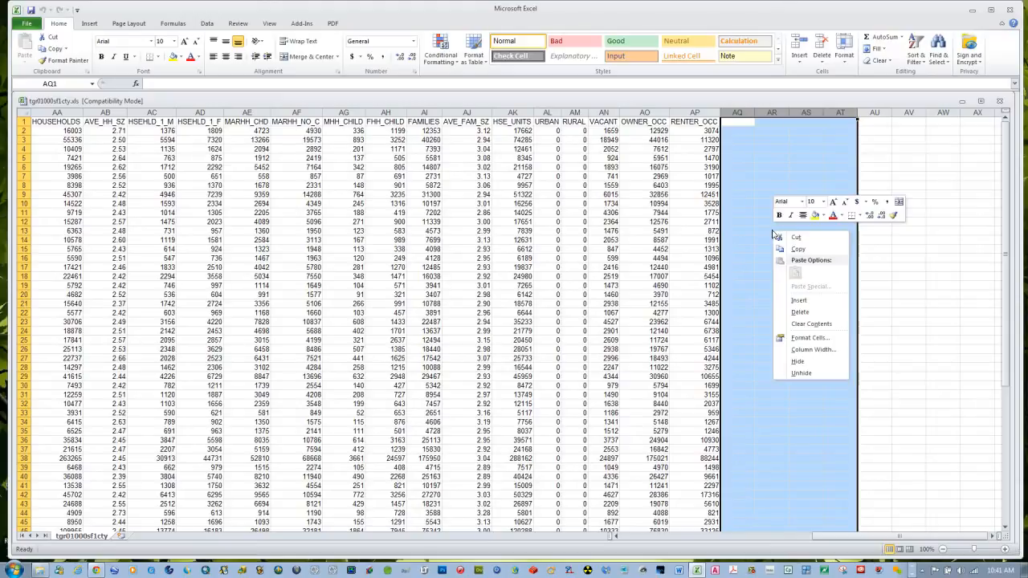
left_click(803, 344)
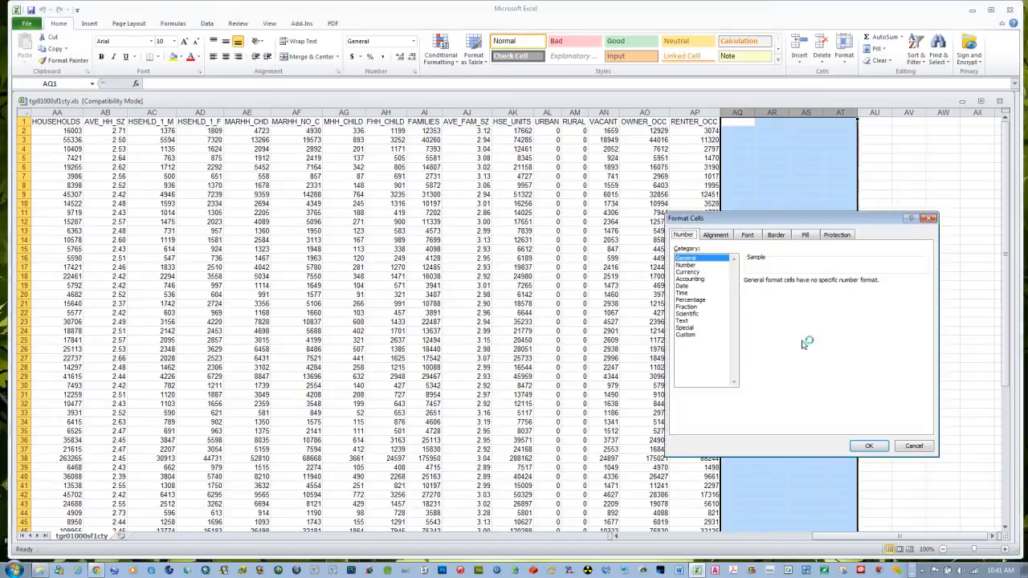
left_click(688, 265)
left_click(814, 279)
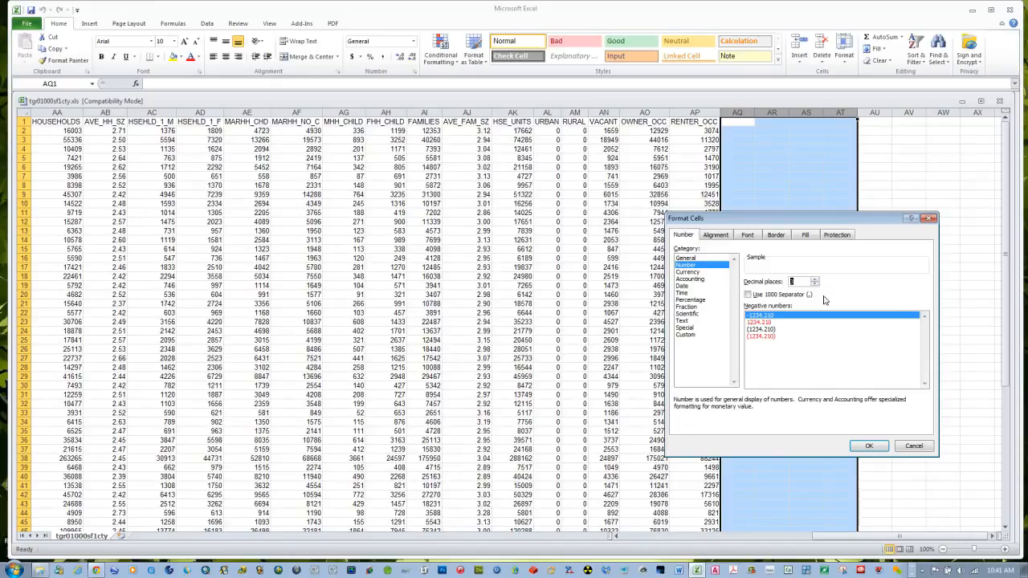
left_click(869, 446)
left_click(771, 179)
Step: Enter the column headers PCT_VAC, PCT_OWN, PCT_REN and PCT_TOT in cells AQ1 through AT1
left_click(737, 122)
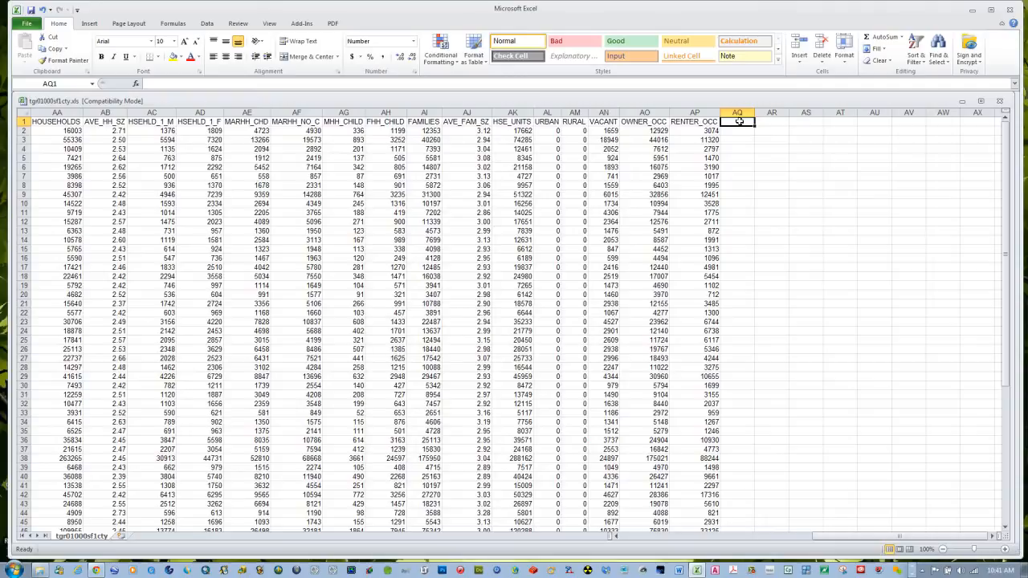
key("Caps_Lock")
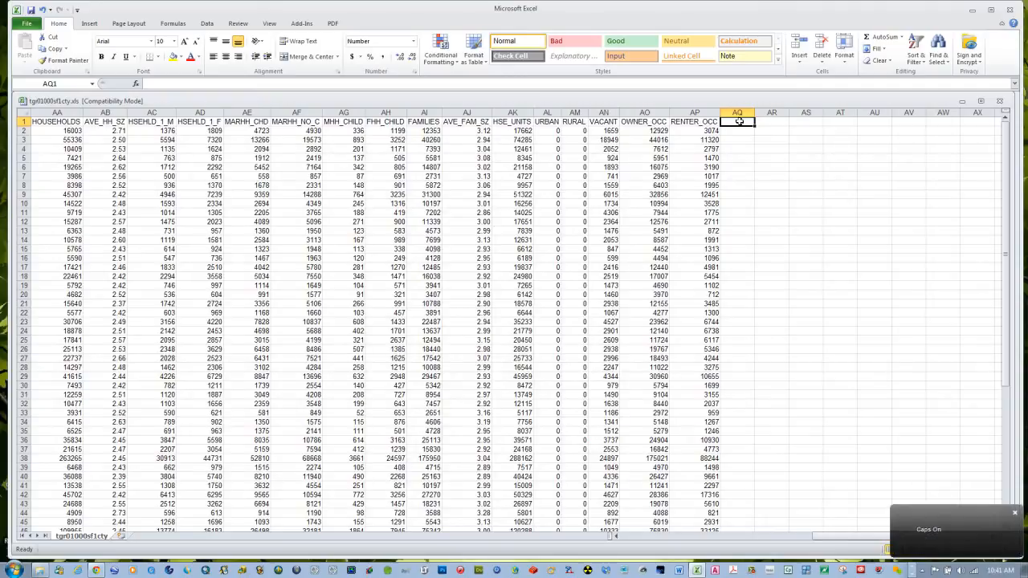
type("P")
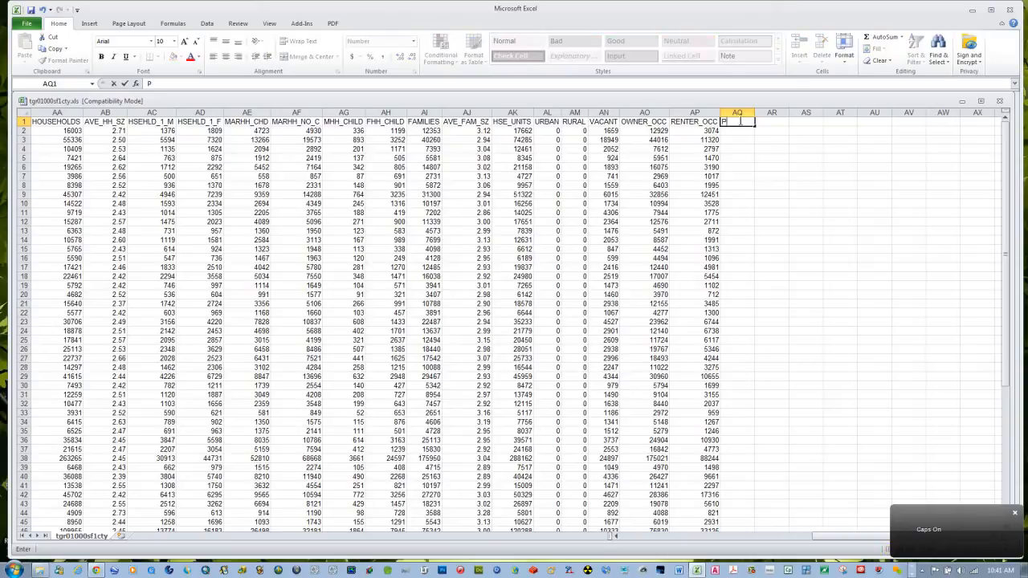
type("CT_VAC")
key("Tab")
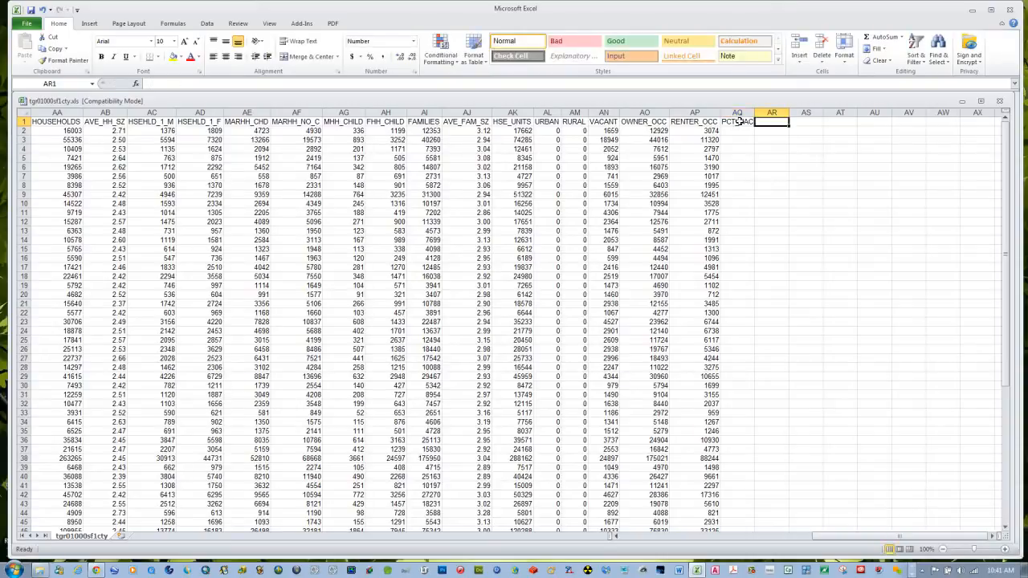
type("PCT_")
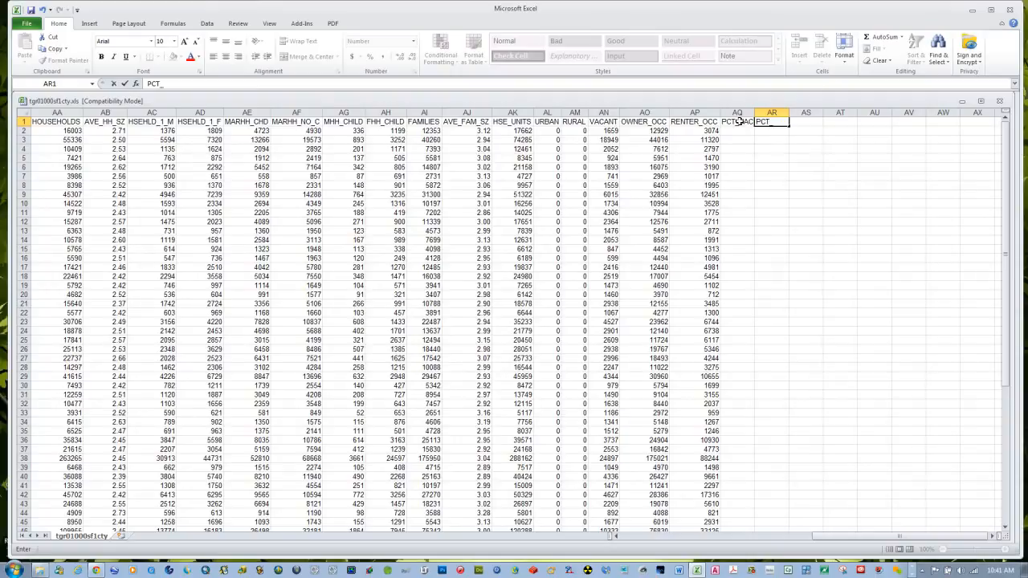
type("OWN")
key("Tab")
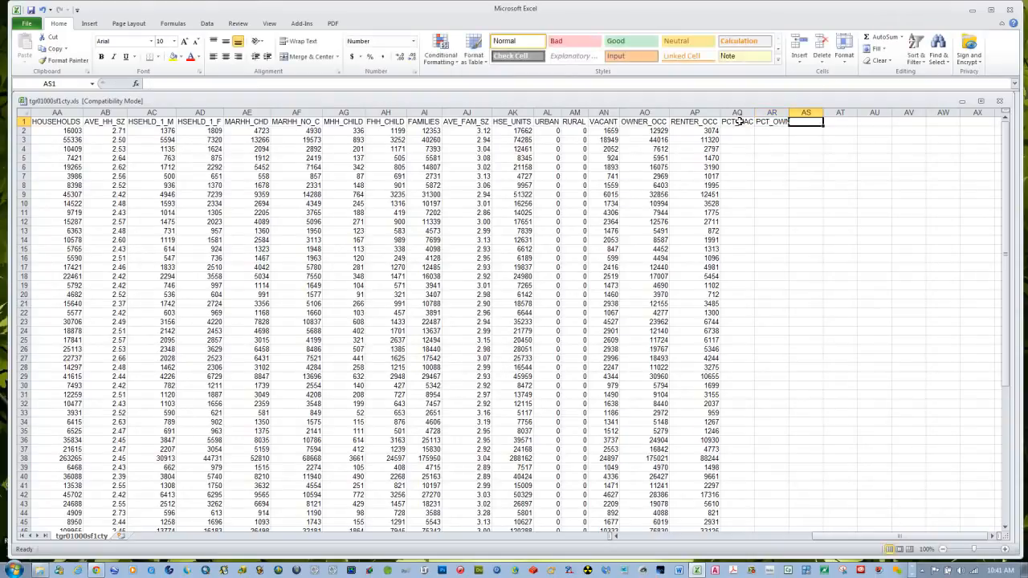
type("PCT_")
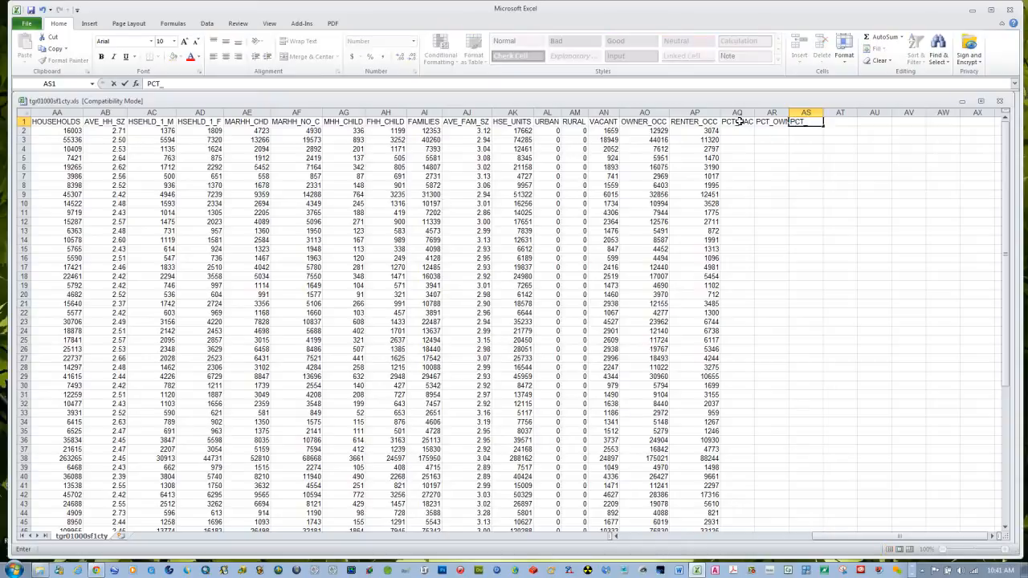
type("REN")
key("Tab")
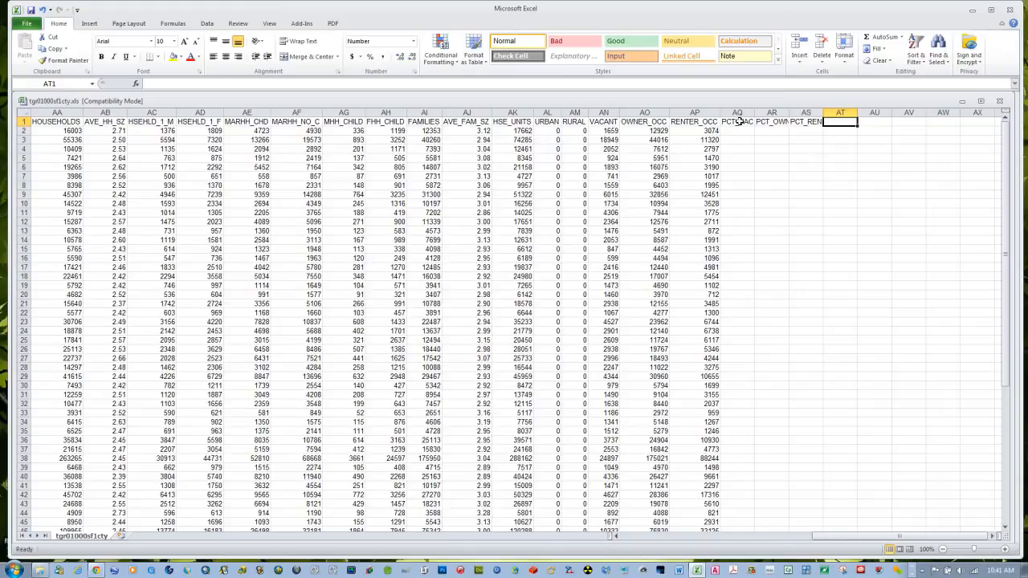
type("PCT_TOT")
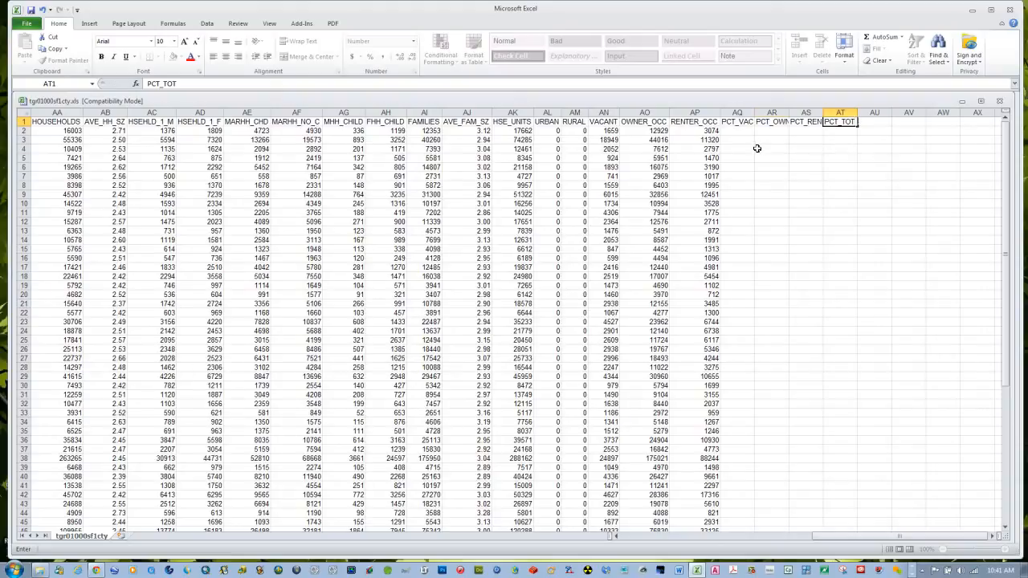
left_click(758, 147)
Step: Auto-fit the widths of columns AQ through AT to their header text
left_click(751, 113)
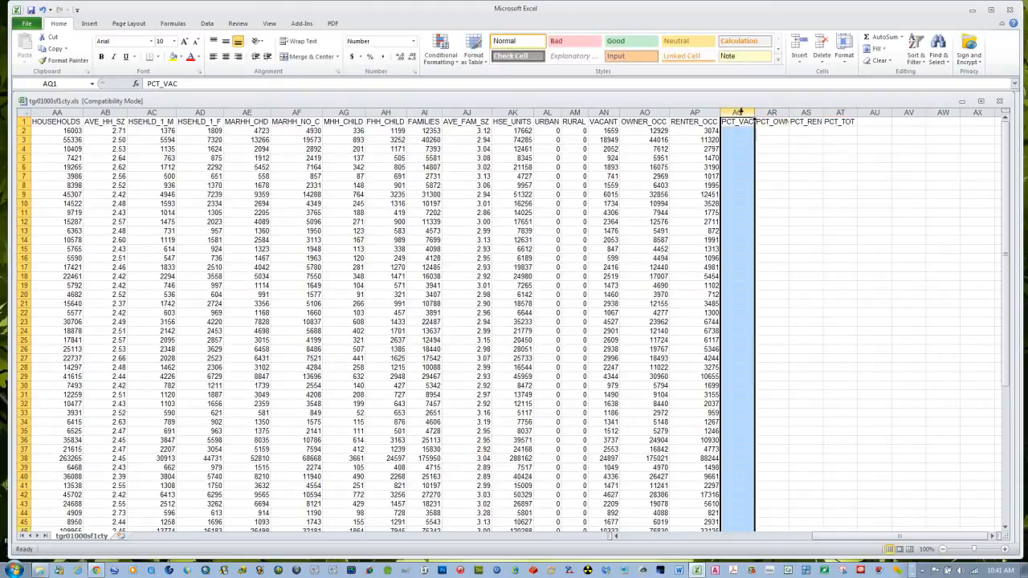
left_click_drag(737, 111, 826, 114)
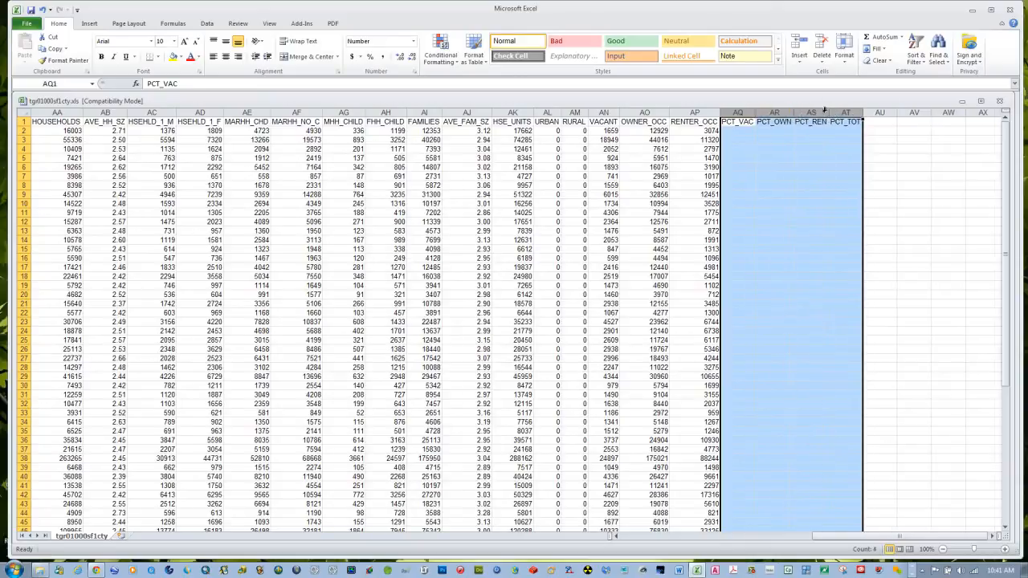
left_click(746, 148)
Step: Enter the formula =(AN2/AK2)*100 in cell AQ2 to calculate the vacant share of housing units
left_click(738, 130)
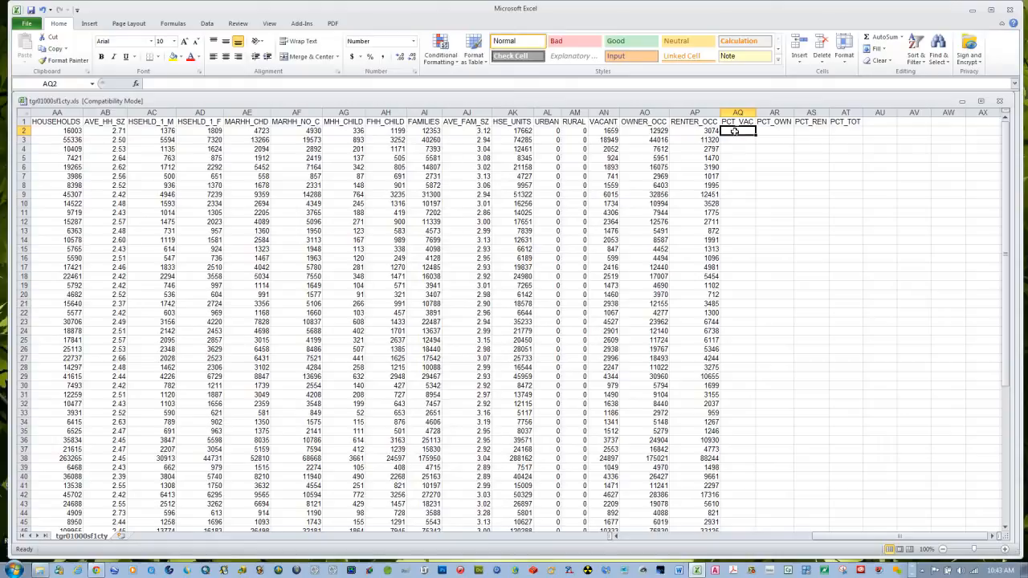
left_click(171, 83)
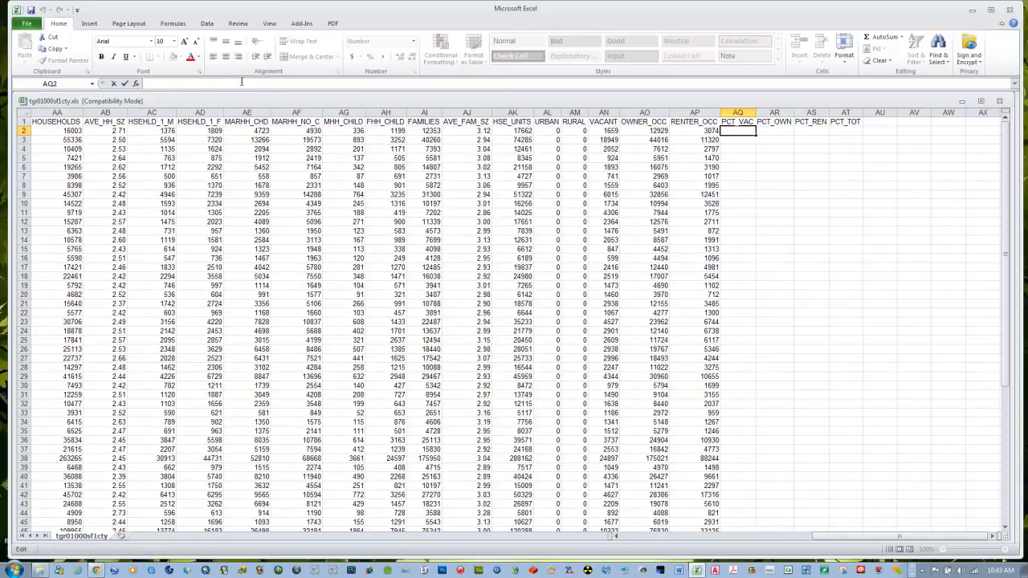
type("=")
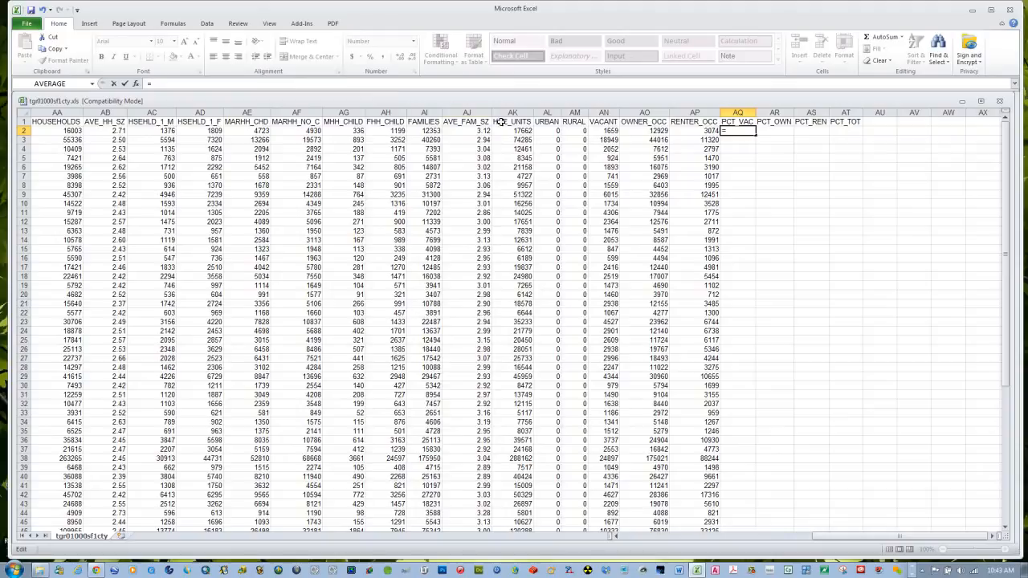
left_click(612, 133)
type("/")
left_click(512, 133)
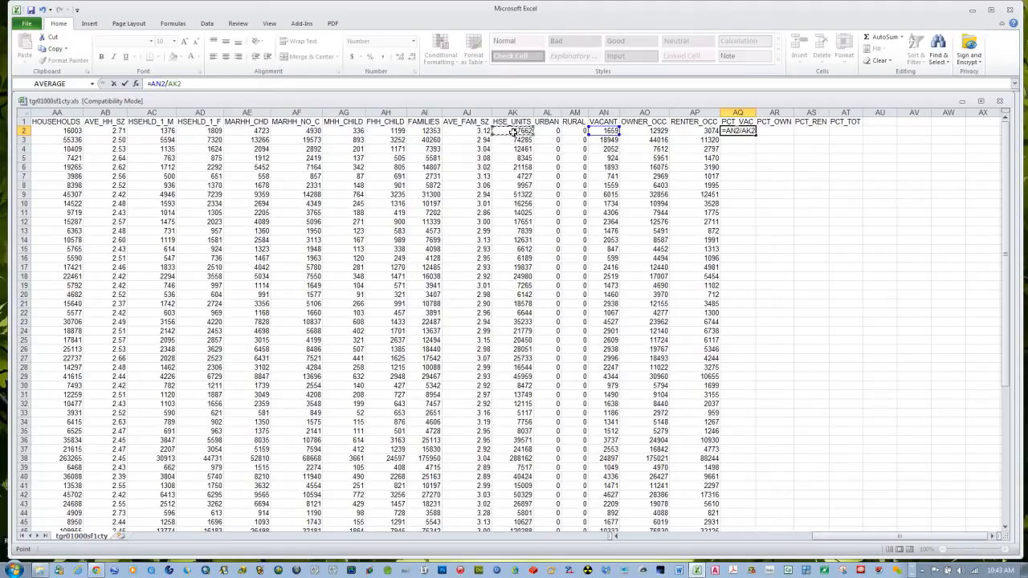
left_click(149, 84)
type("(")
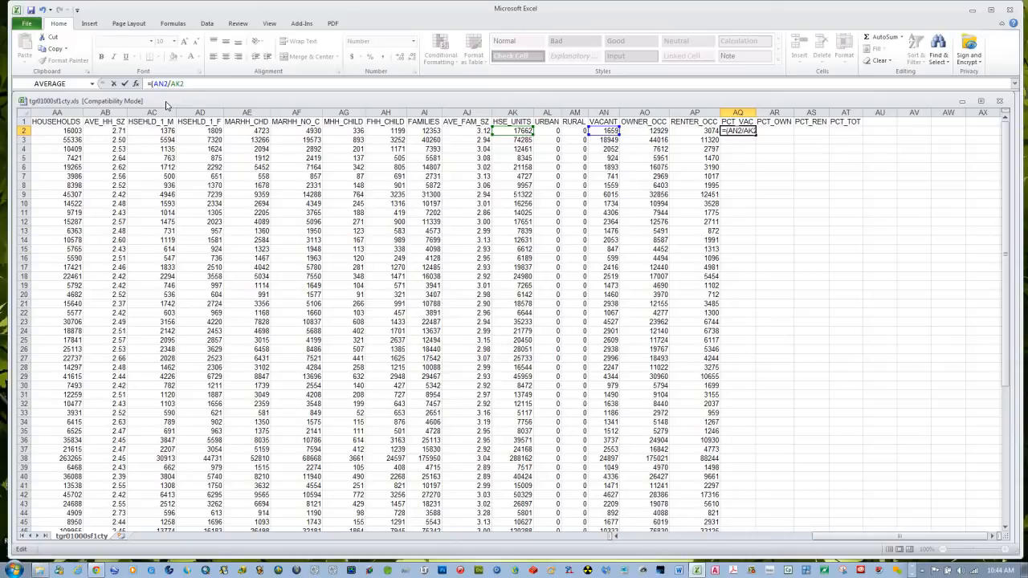
type(")*")
type("100")
left_click(125, 84)
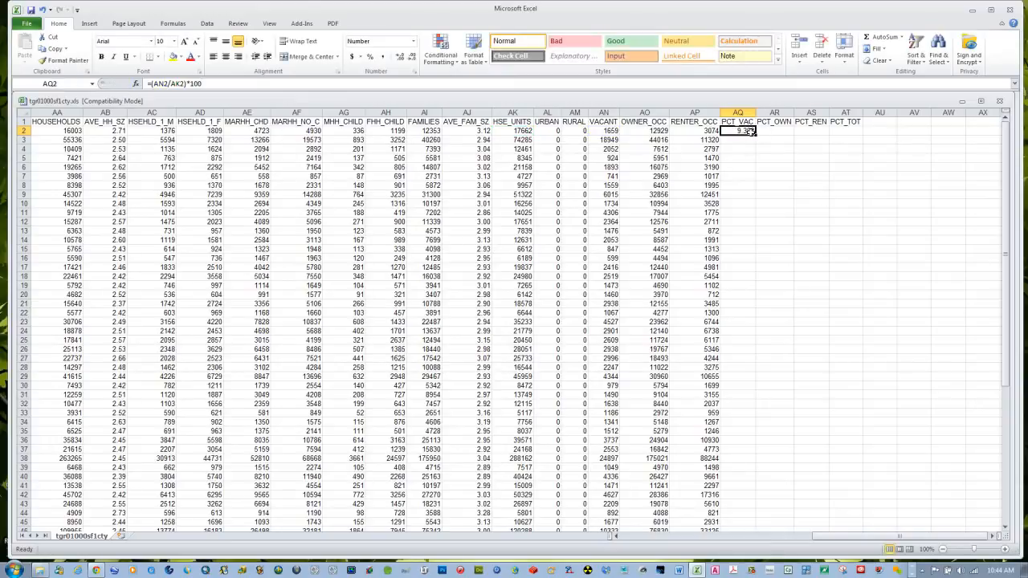
Step: Increase the displayed decimal places of AQ2 well beyond three to expose the full unrounded percentage
left_click(400, 61)
left_click(400, 61)
left_click(400, 61)
left_click(400, 61)
left_click(400, 61)
left_click(399, 62)
left_click(400, 61)
left_click(400, 61)
left_click(400, 61)
left_click(399, 61)
left_click(400, 61)
left_click(400, 61)
left_click(400, 61)
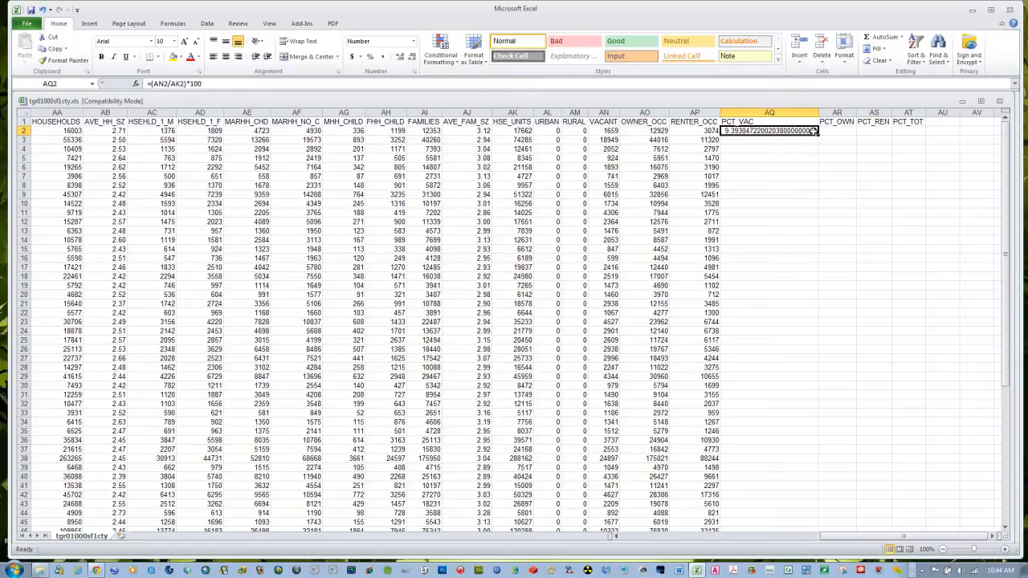
Step: Wrap the AQ2 formula in ROUND with three digits, as =ROUND(((AN2/AK2)*100), 3)
left_click(153, 82)
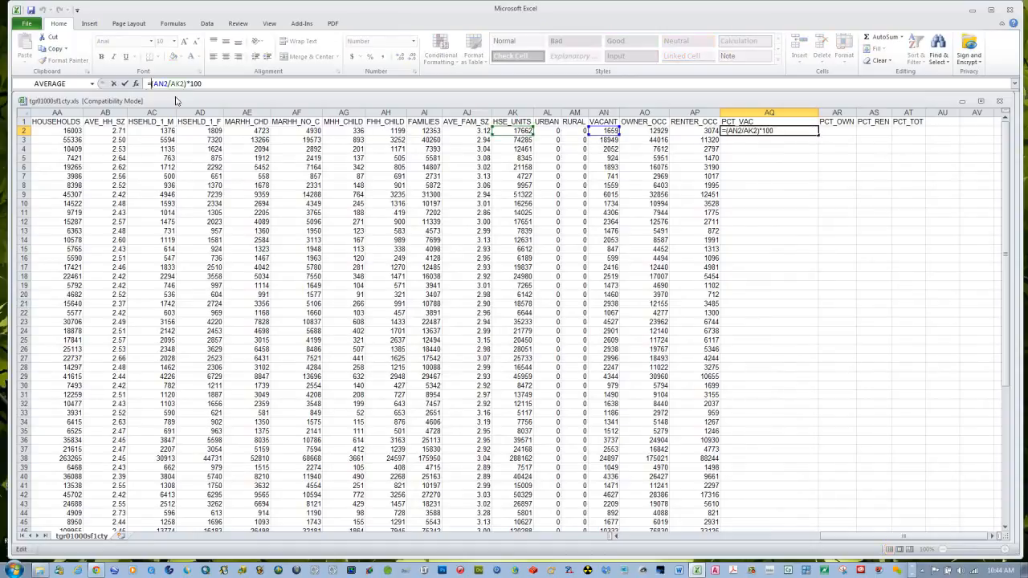
type("ROUND")
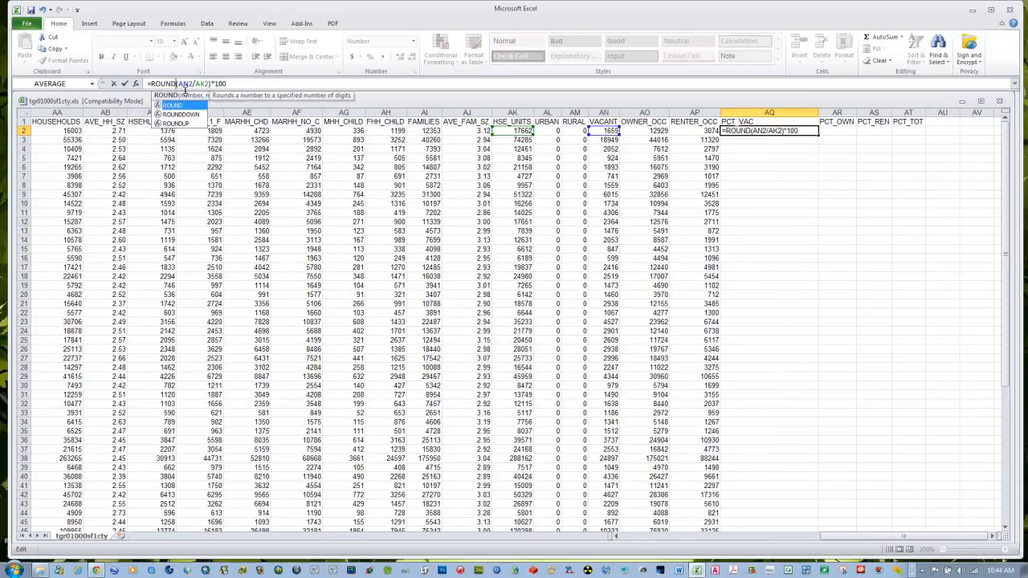
type("(")
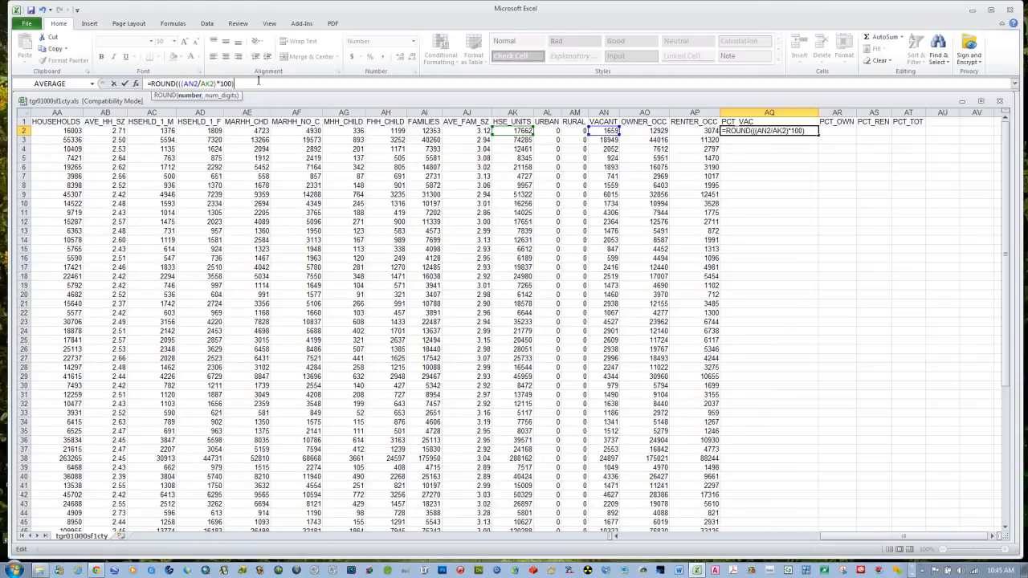
type(", 3)")
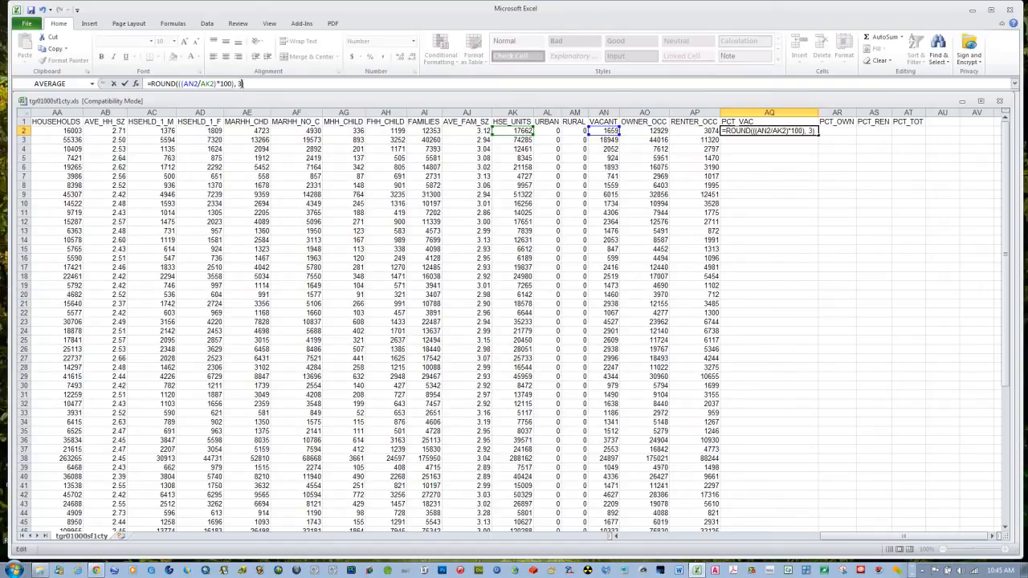
left_click(126, 88)
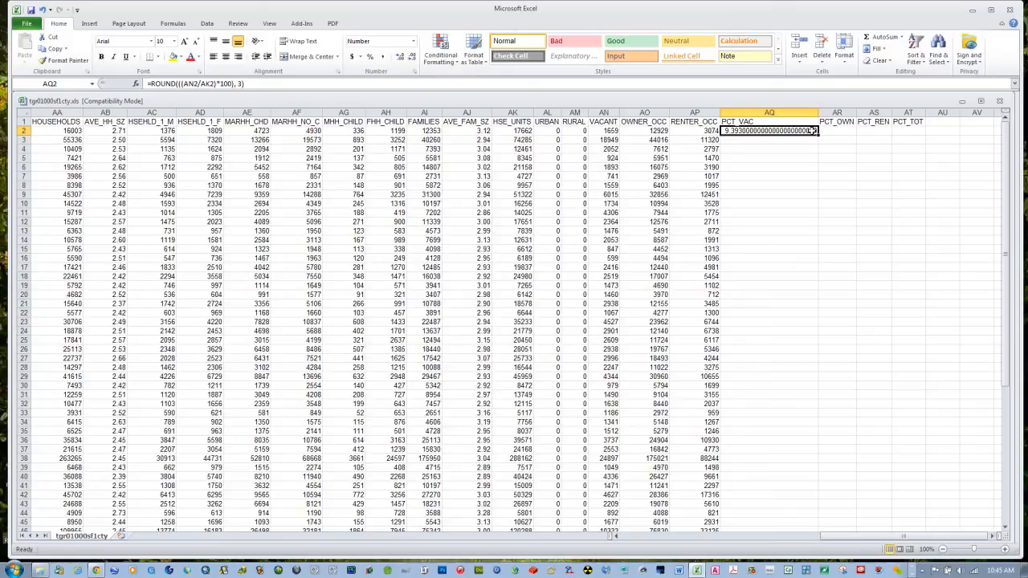
Step: Reduce the displayed decimals of AQ2 to four places and auto-fit the width of column AQ
left_click(411, 57)
left_click(411, 58)
left_click(411, 58)
left_click(411, 58)
left_click(410, 58)
left_click(410, 58)
left_click(411, 58)
left_click(410, 58)
left_click(410, 58)
left_click(410, 57)
left_click(410, 58)
left_click(410, 58)
left_click(410, 58)
left_click(411, 58)
left_click(410, 58)
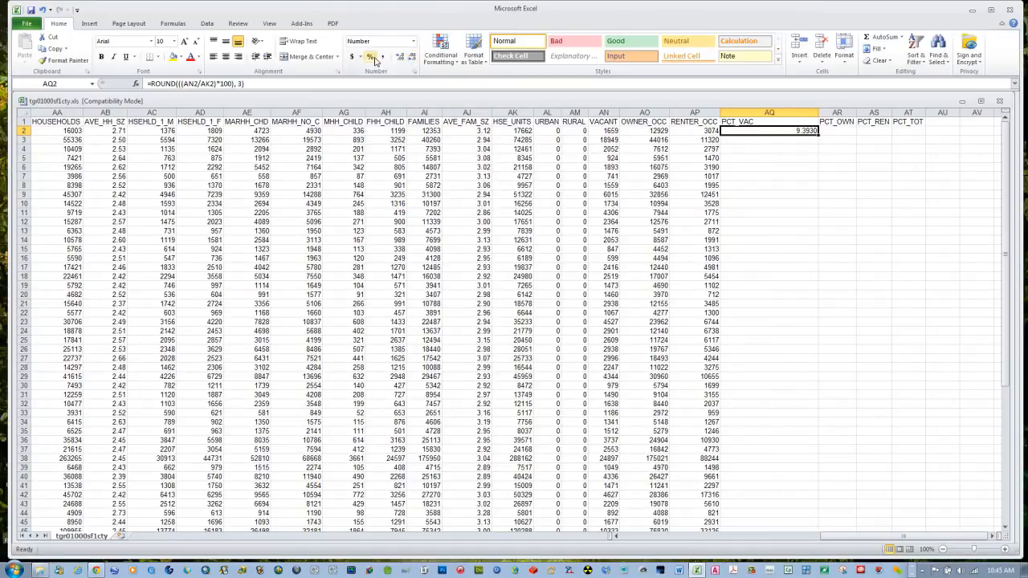
double_click(819, 112)
left_click(776, 159)
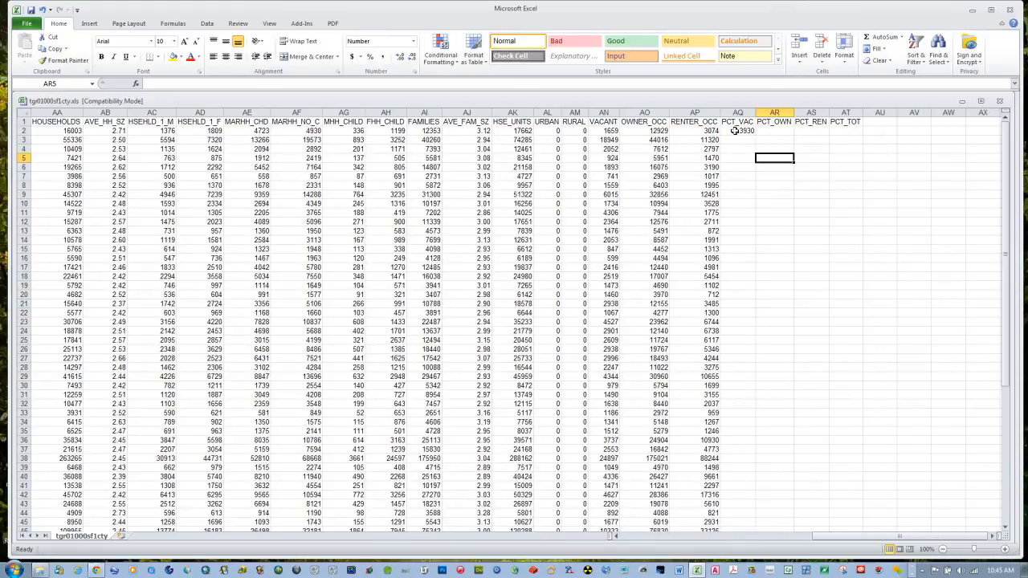
Step: Copy the AQ2 formula to AR2 and correct its divisor to AK2, giving =ROUND(((AO2/AK2)*100), 3)
left_click(734, 131)
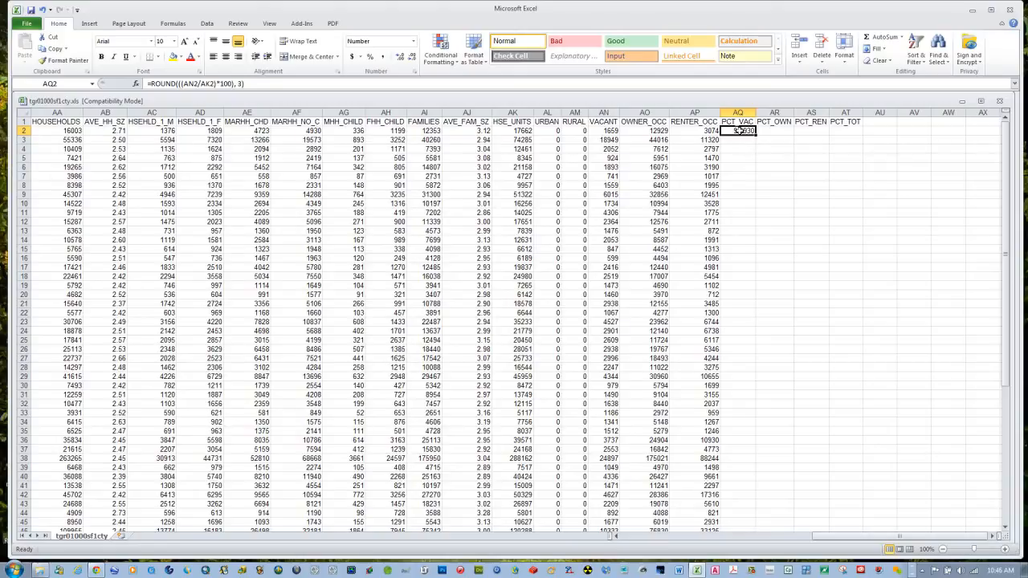
key("ctrl+c")
left_click(771, 131)
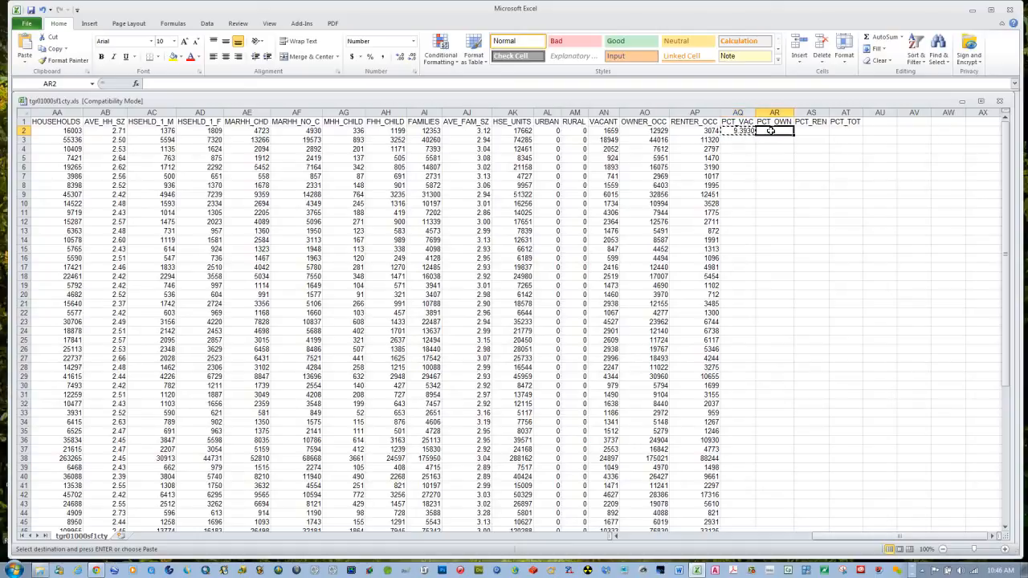
key("ctrl+v")
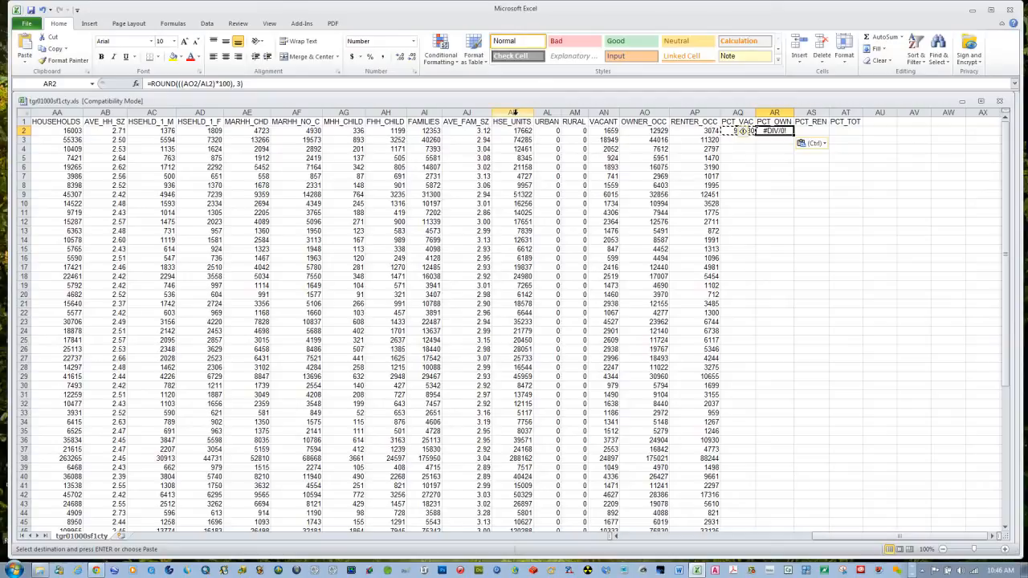
left_click(206, 83)
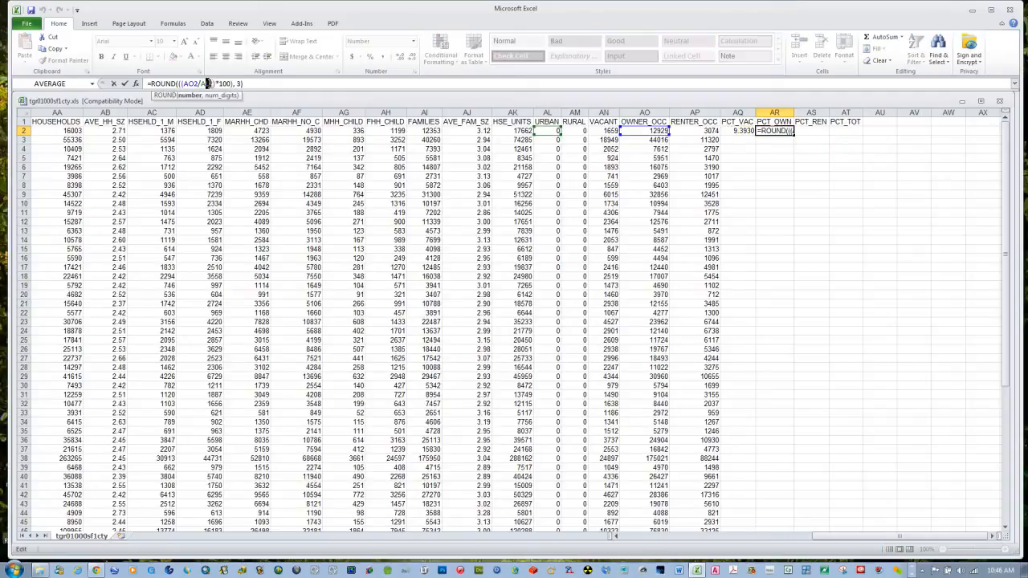
type("K")
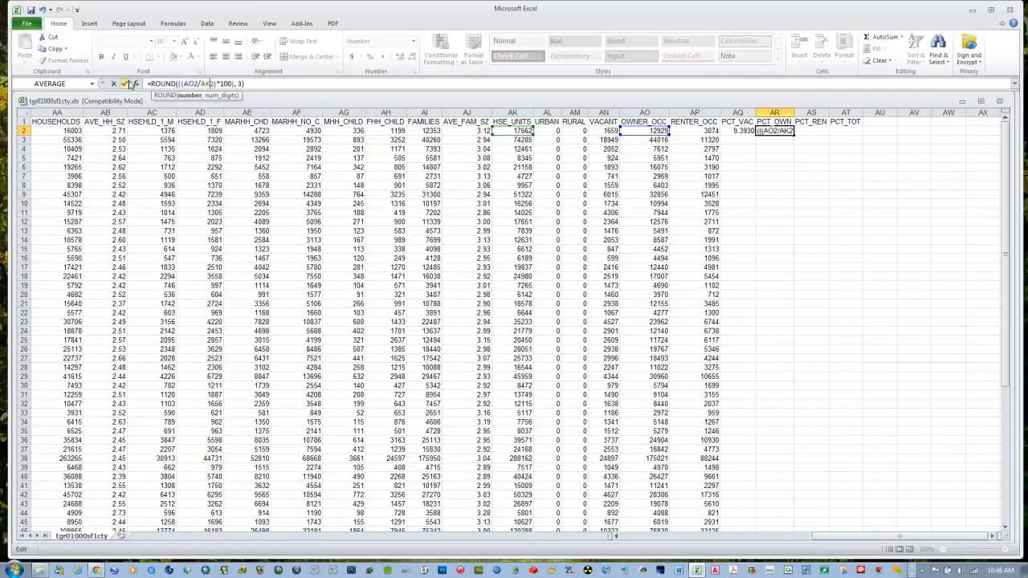
left_click(125, 84)
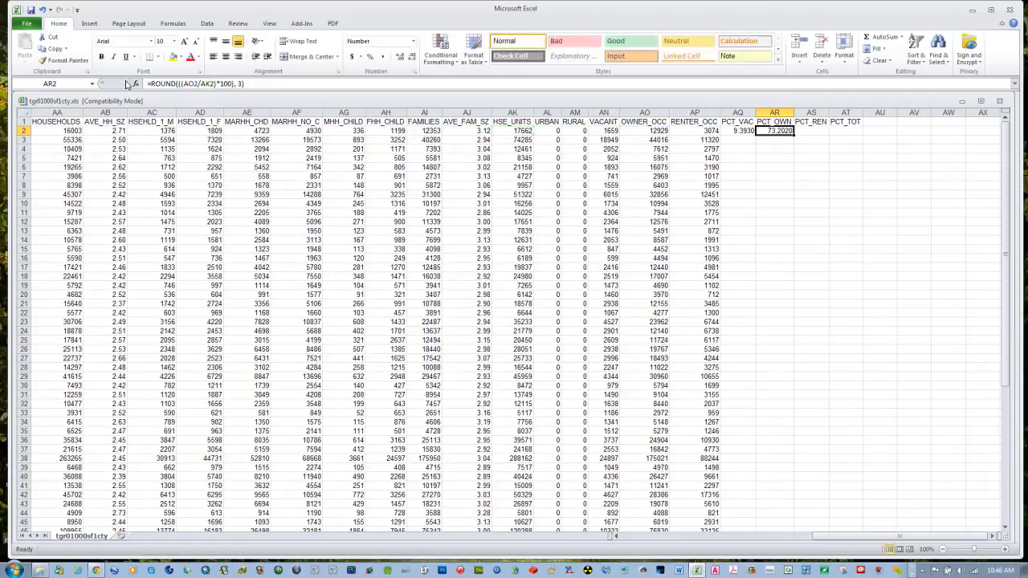
Step: Copy the AR2 formula to AS2 and correct its divisor to AK2, giving =ROUND(((AP2/AK2)*100), 3)
key("ctrl+c")
left_click(800, 130)
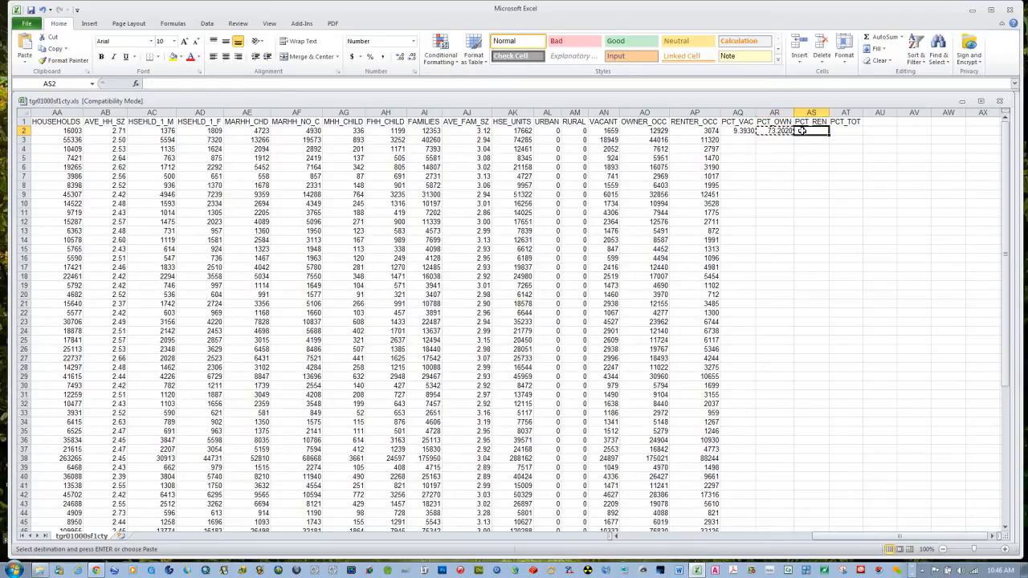
key("ctrl+v")
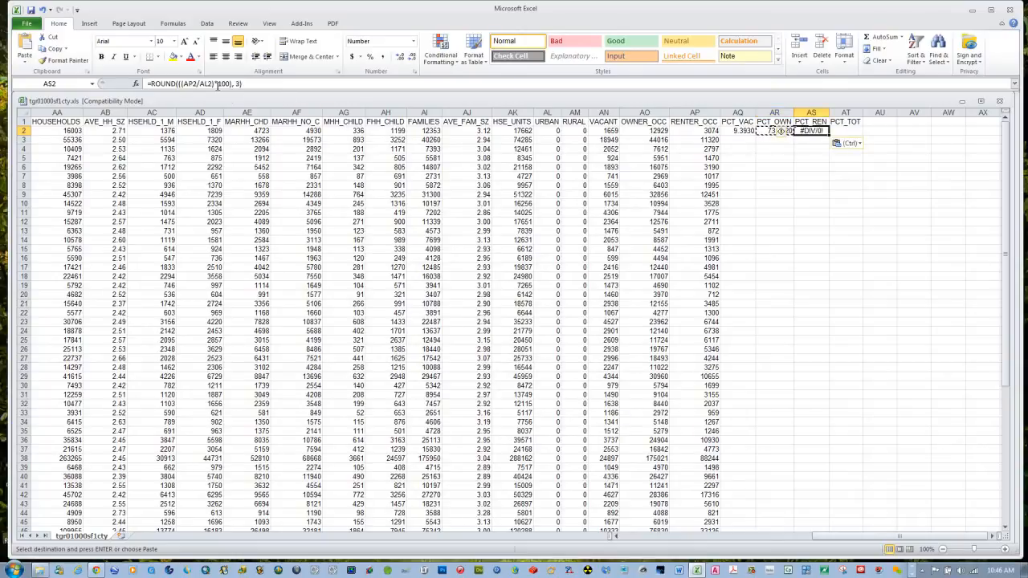
left_click(207, 83)
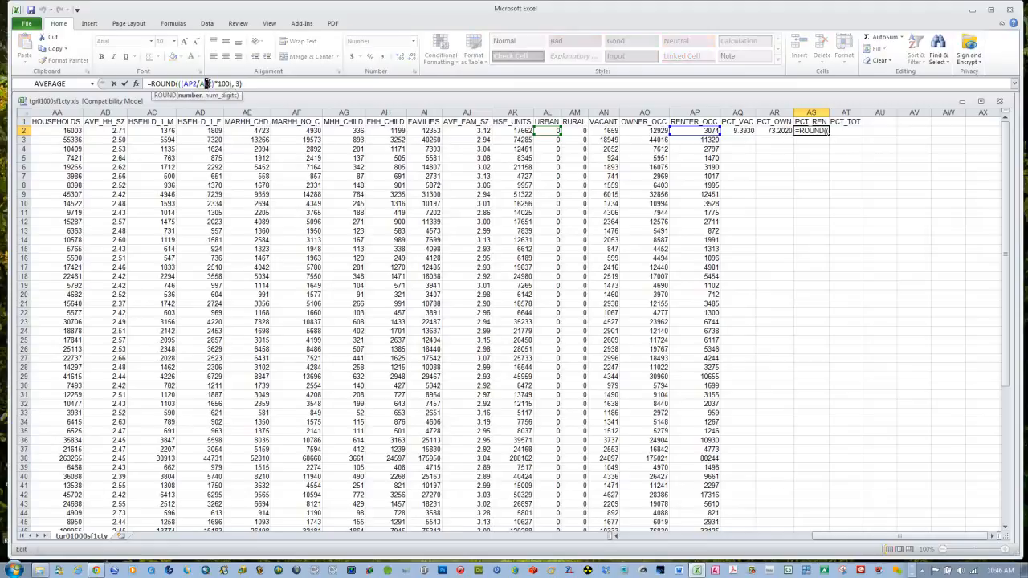
key("BackSpace")
type("K2")
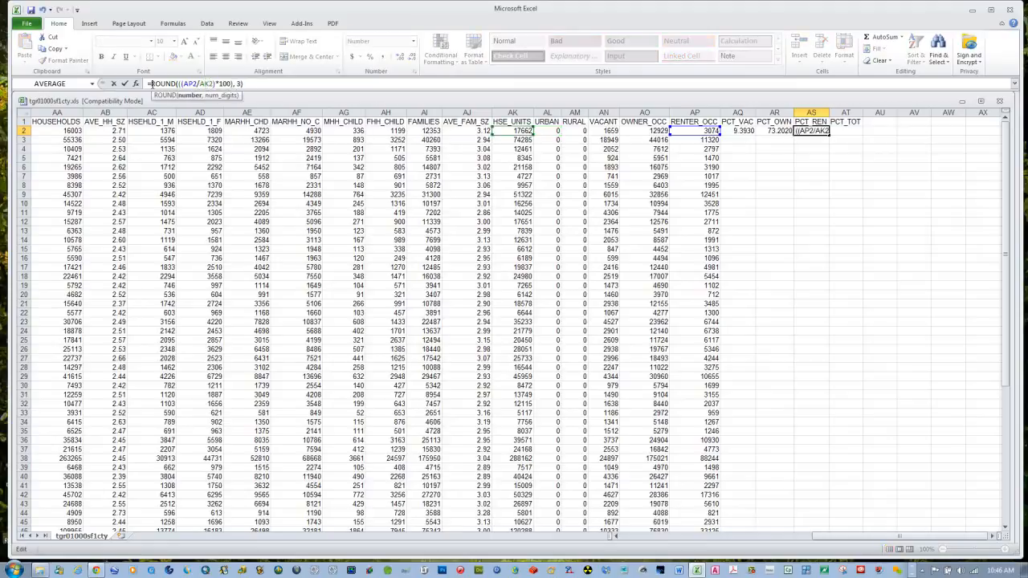
left_click(126, 83)
left_click(795, 178)
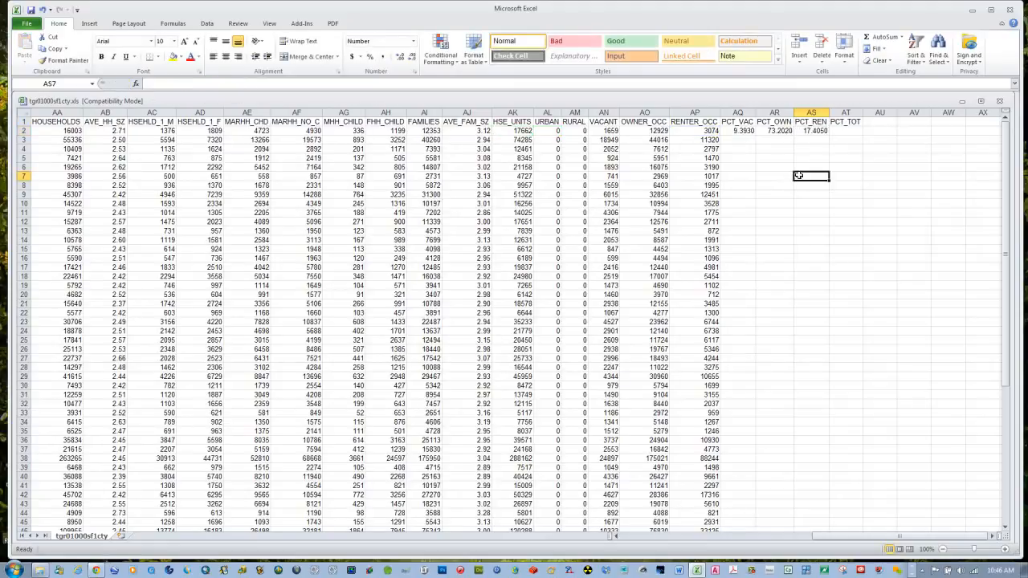
Step: Add an AutoSum in AT2 that totals the three percentages, as =SUM(AQ2:AS2)
left_click(767, 132)
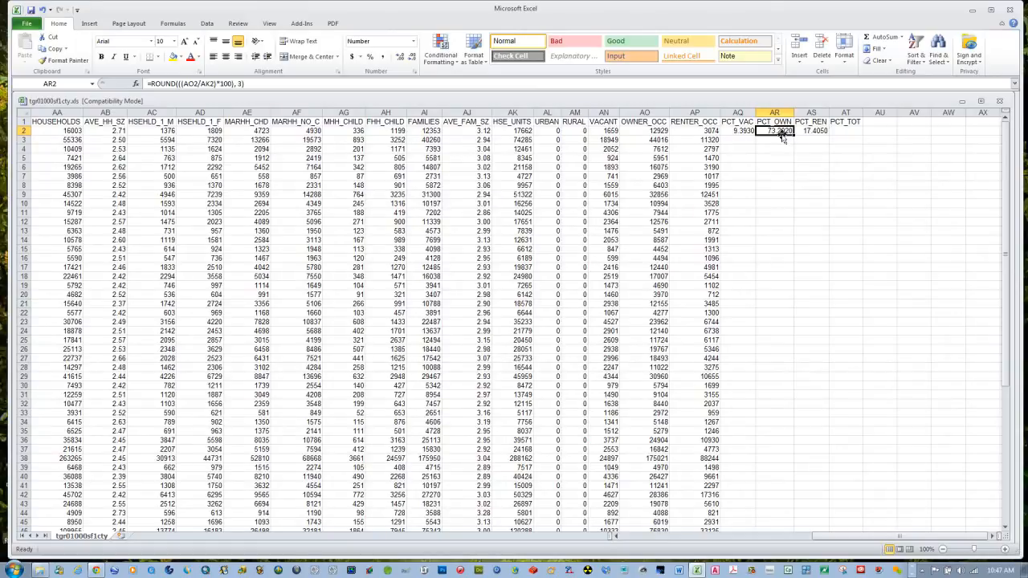
left_click(819, 131)
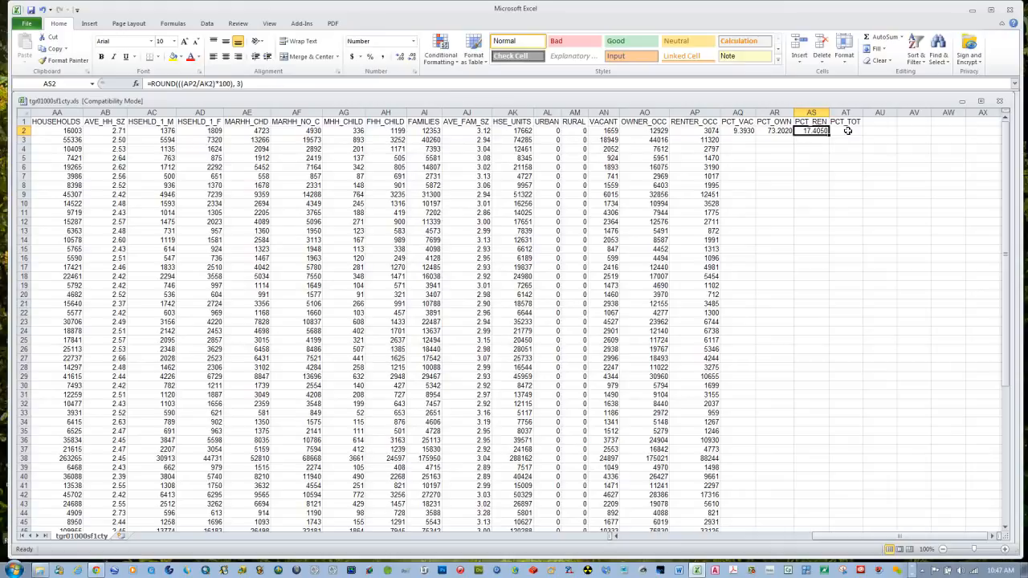
left_click(847, 131)
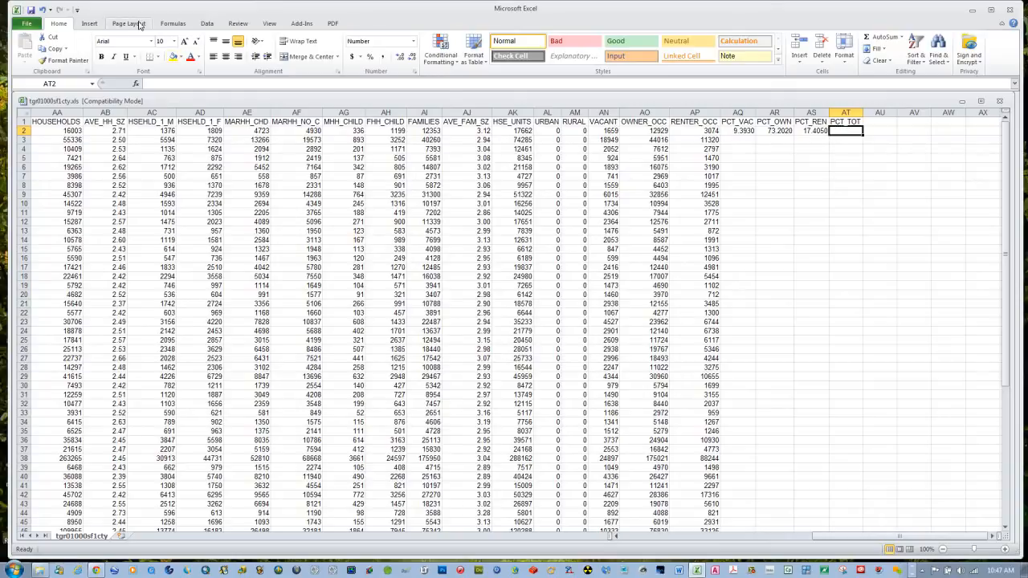
left_click(171, 25)
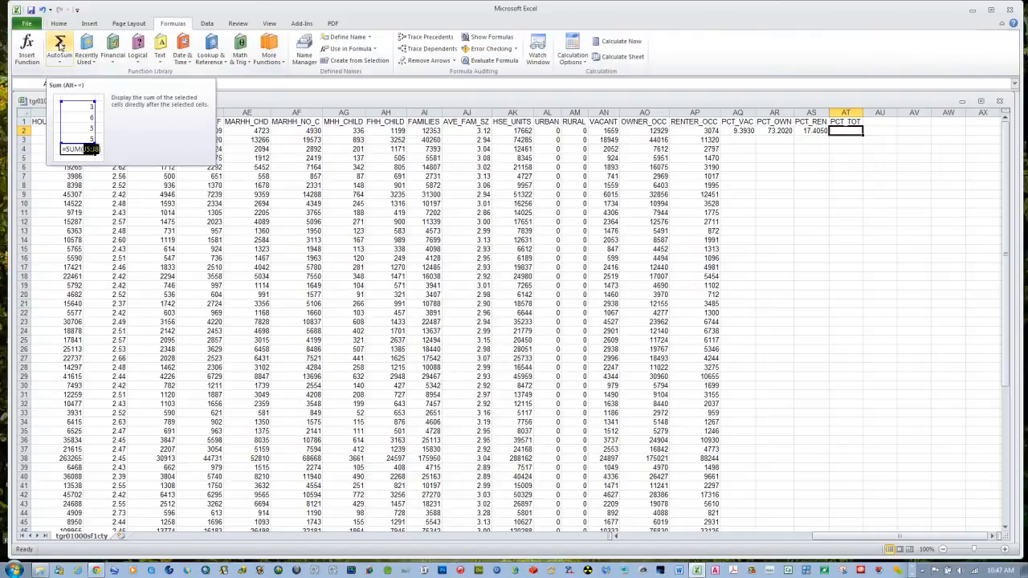
left_click(58, 43)
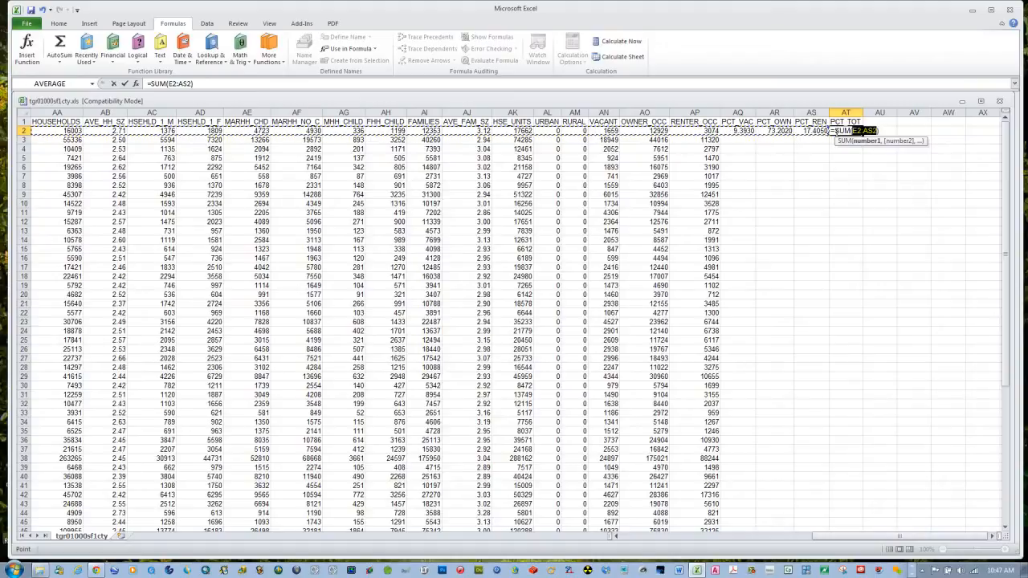
left_click(820, 130)
left_click_drag(798, 131, 751, 131)
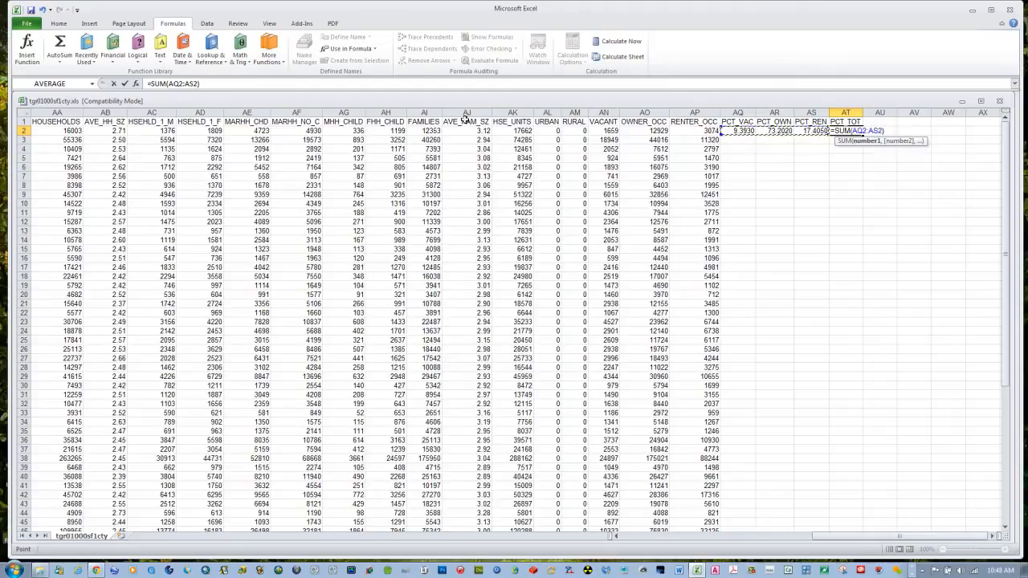
left_click(125, 84)
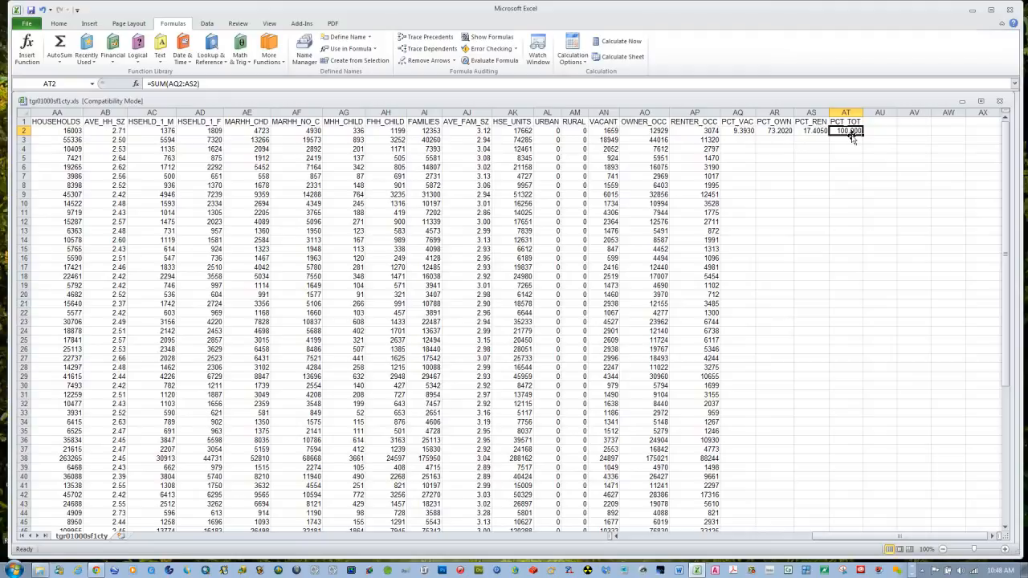
left_click(780, 169)
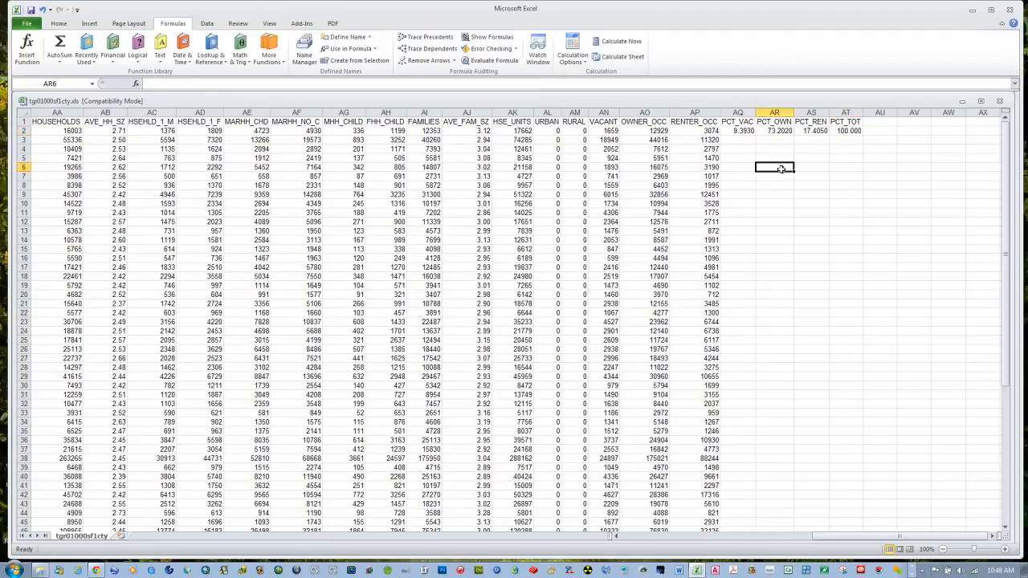
Step: Fill the row 2 formulas in AQ through AT down all the county rows and review the totals
left_click(735, 130)
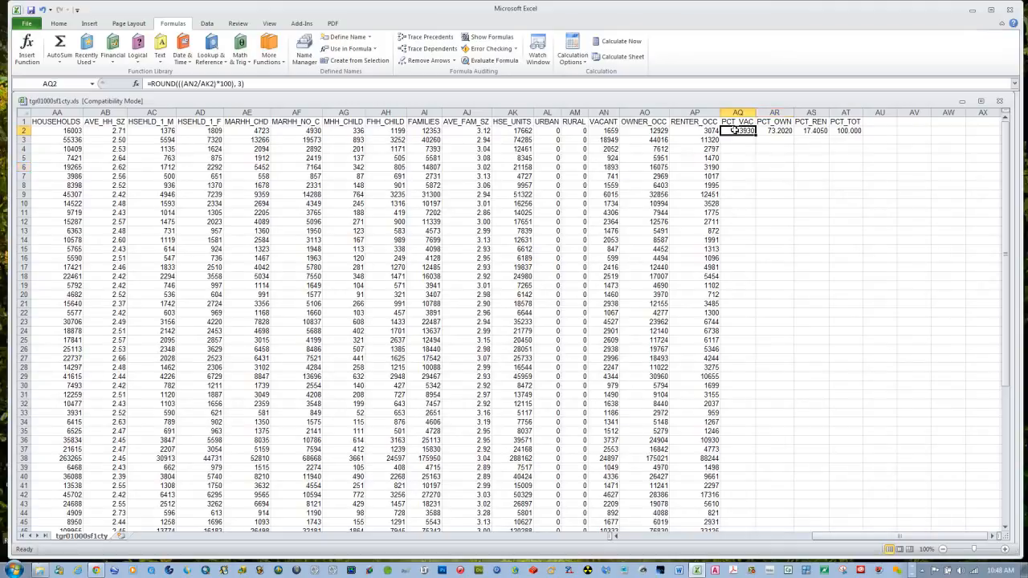
left_click_drag(740, 130, 883, 516)
left_click(934, 470)
scroll(916, 303, "up", 6)
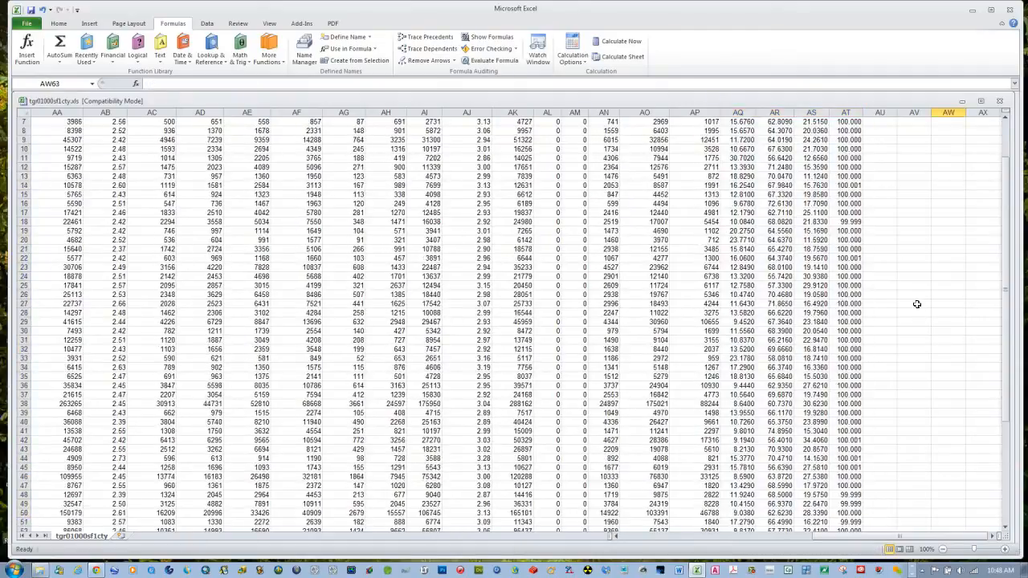
Step: Review the percentage totals in the county census workbook, then save and close it
scroll(917, 289, "up", 2)
scroll(867, 165, "down", 5)
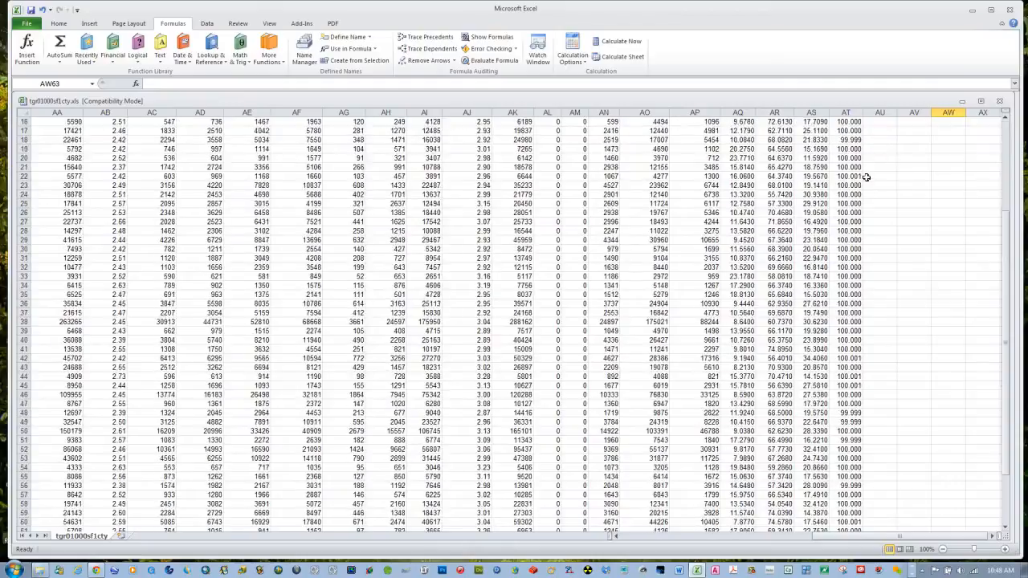
scroll(864, 188, "up", 5)
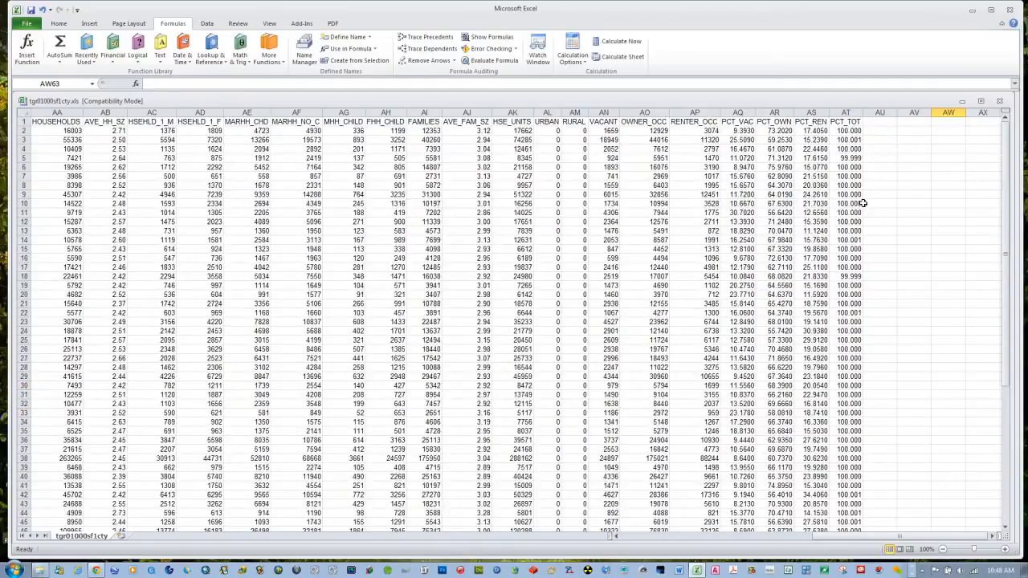
left_click(32, 10)
left_click(1013, 11)
left_click(569, 272)
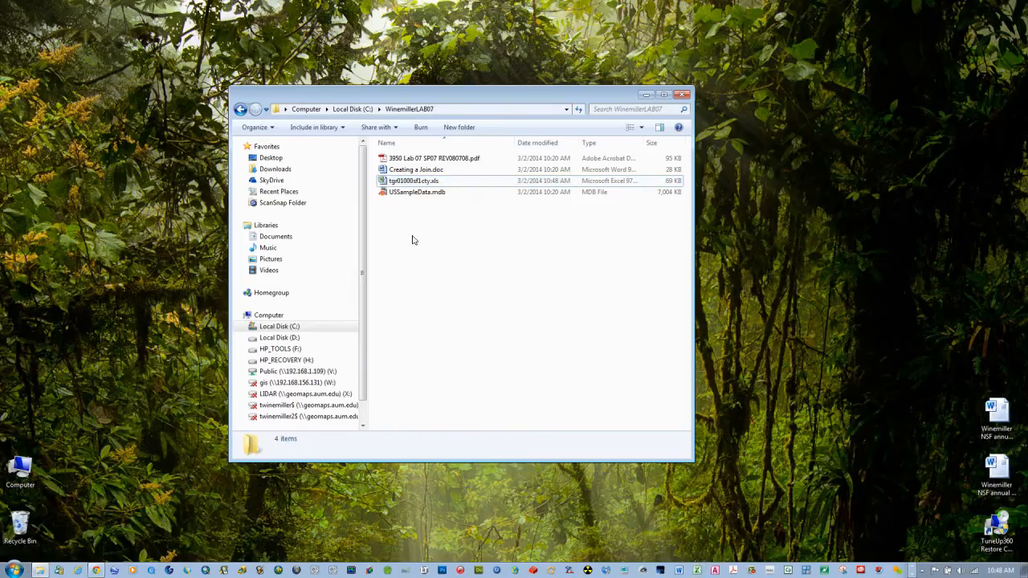
Step: Switch to Microsoft Access by opening USSampleData.mdb with it, accepting the security warning, and open the States table
right_click(399, 193)
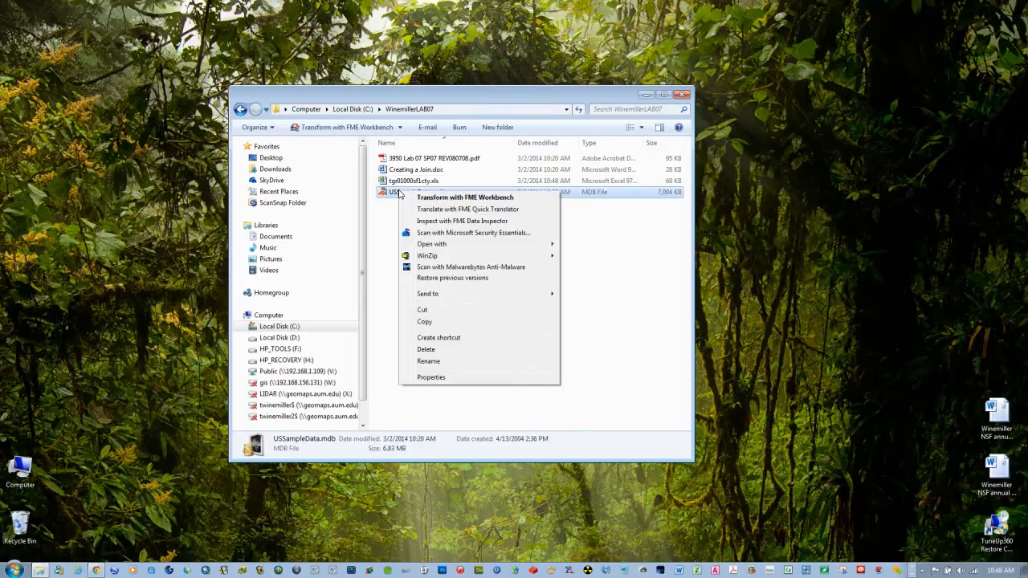
mouse_move(452, 246)
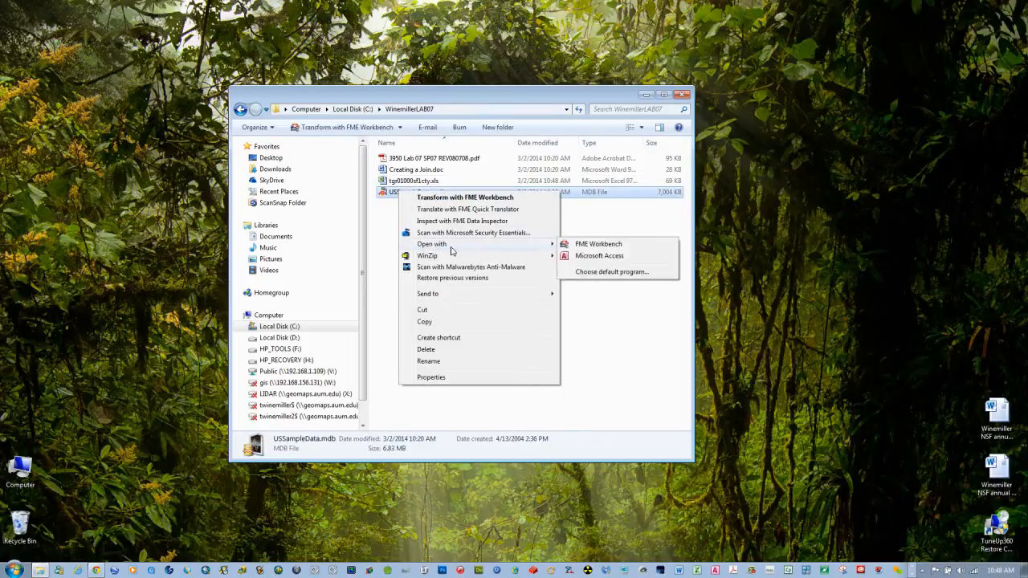
left_click(592, 257)
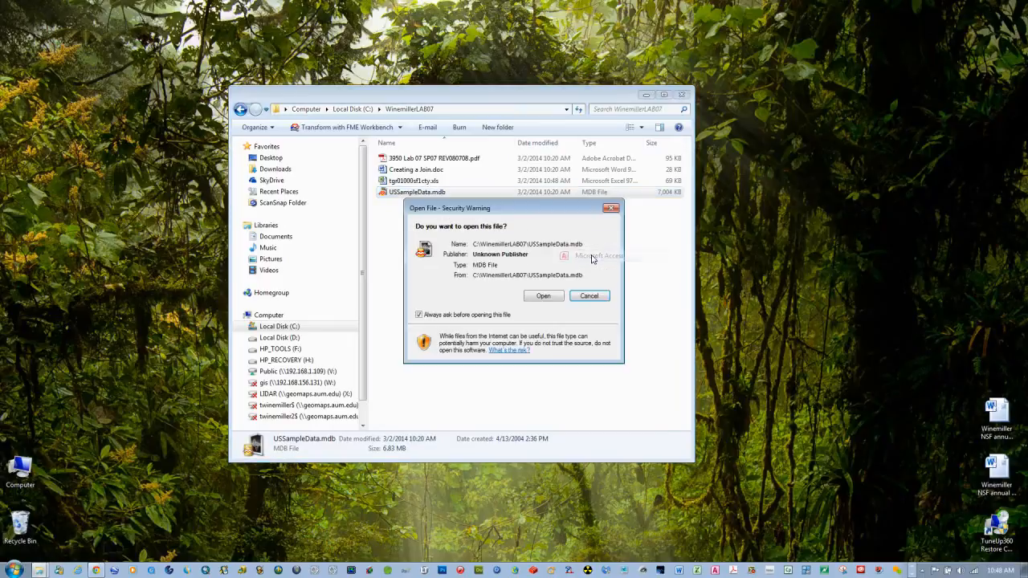
left_click(544, 298)
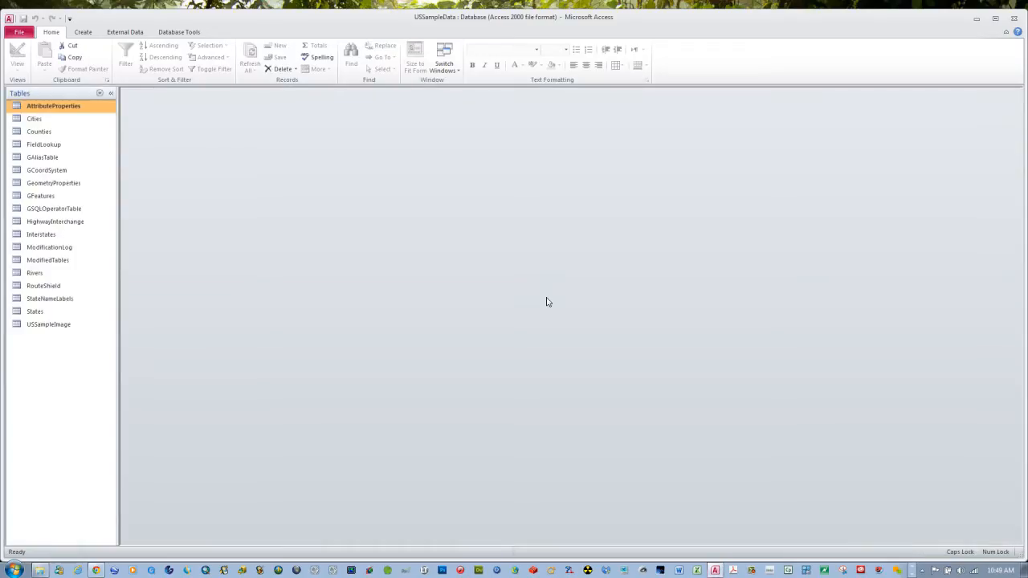
double_click(40, 312)
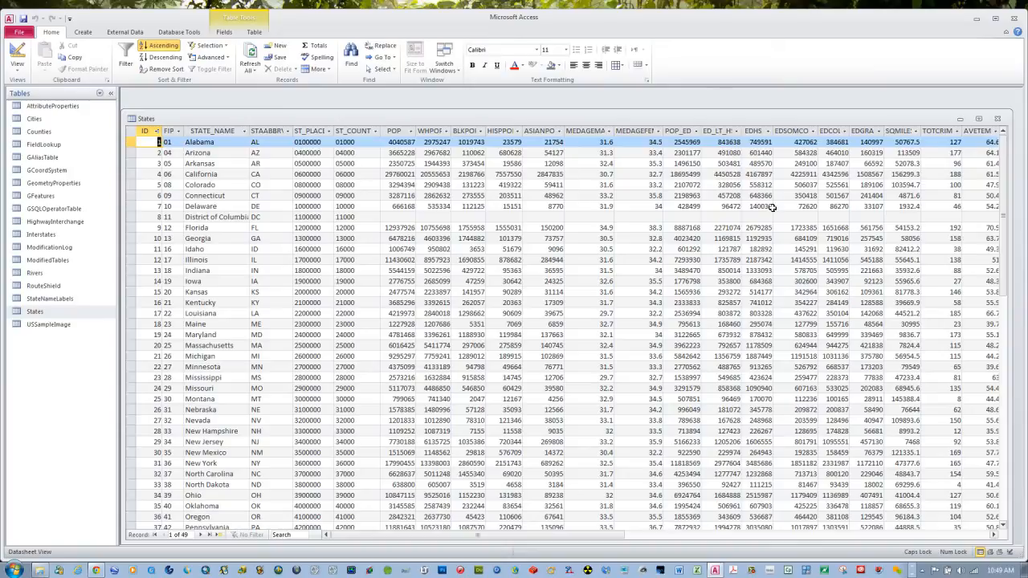
mouse_move(592, 542)
left_mouse_down()
mouse_move(856, 542)
mouse_move(596, 543)
left_mouse_up()
Step: Start an Excel export of the States table, with the LAB07 folder on drive C as the destination
left_click(125, 34)
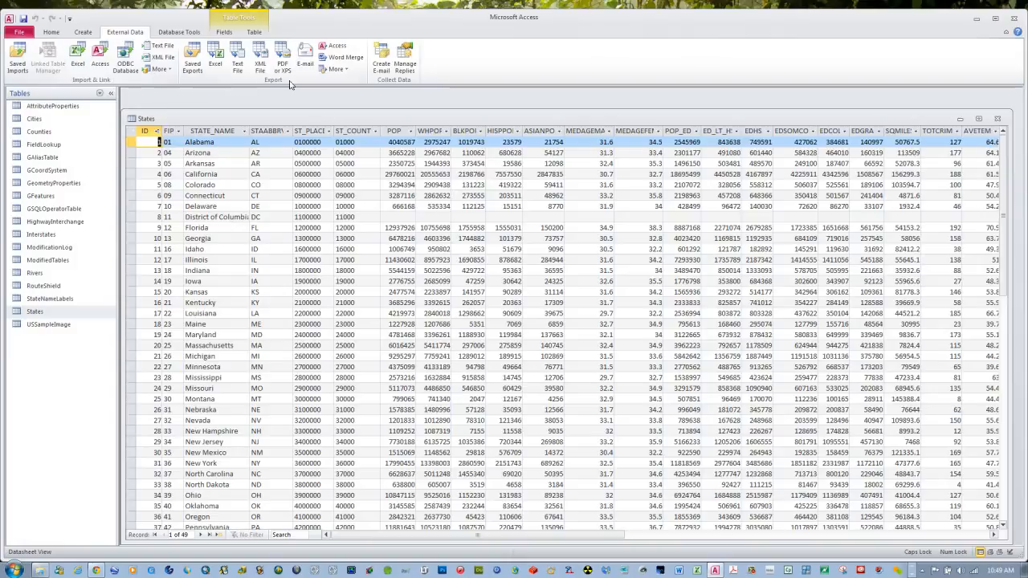
left_click(213, 55)
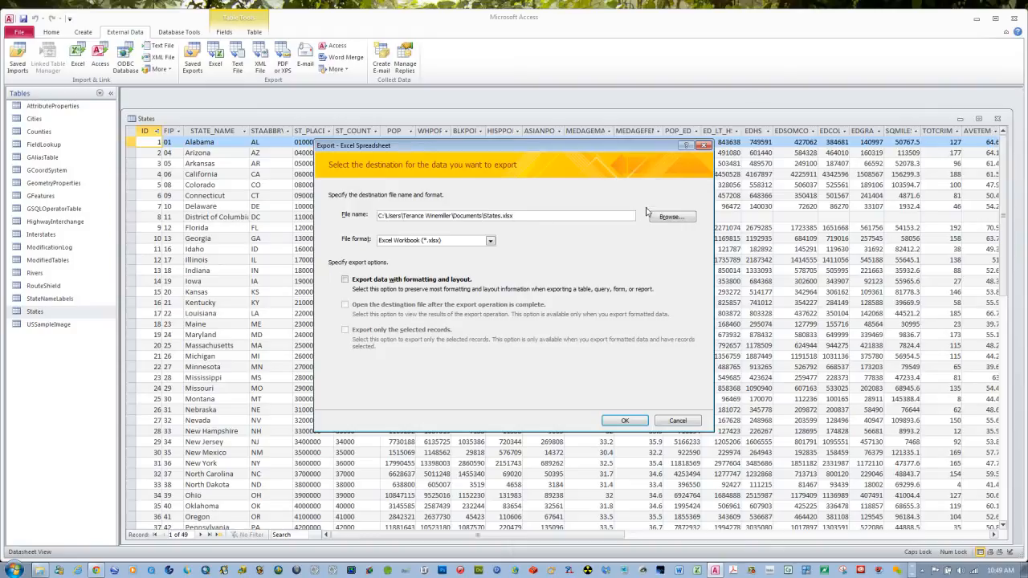
left_click(673, 217)
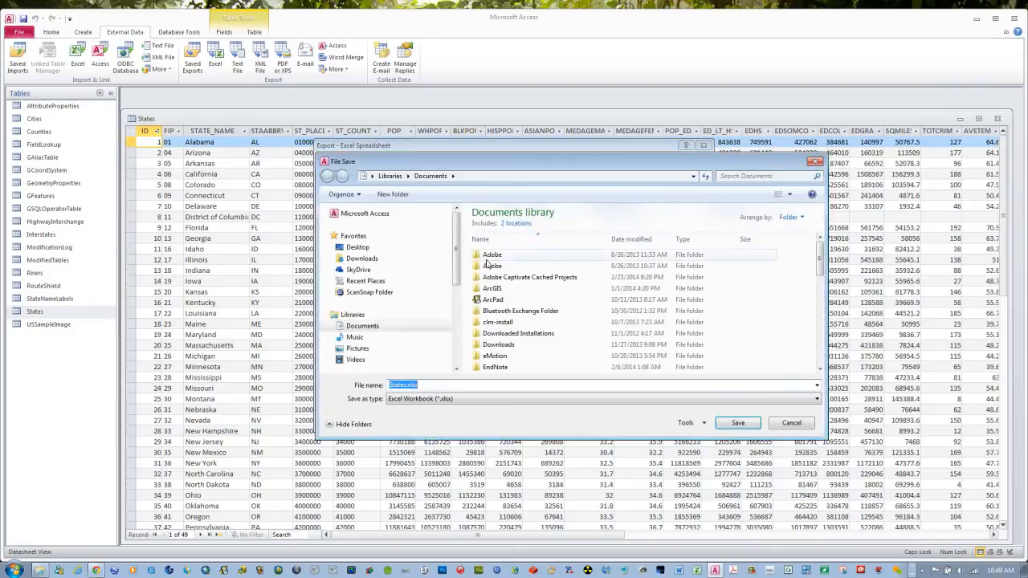
left_click_drag(455, 277, 459, 322)
left_click(330, 321)
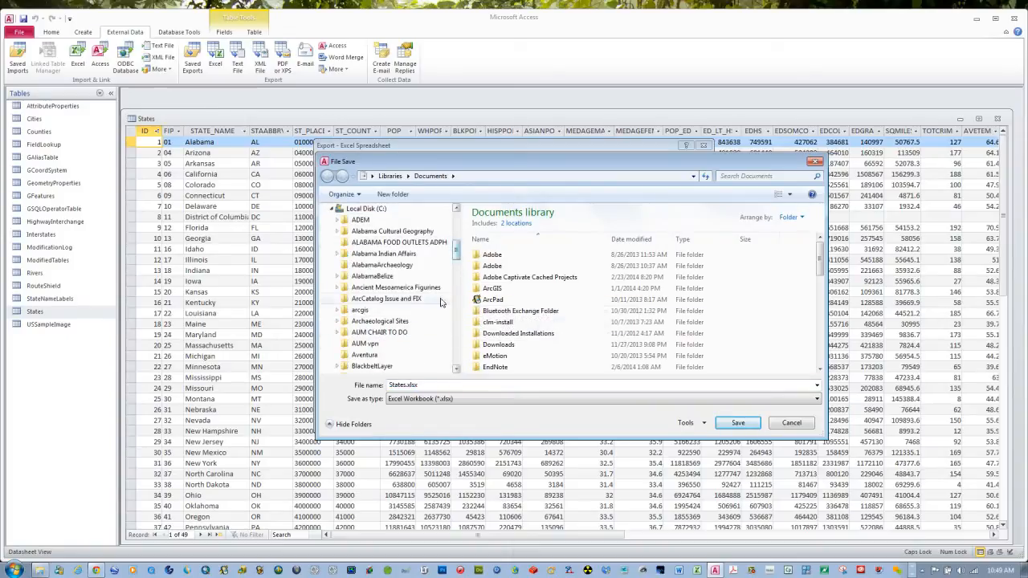
left_click_drag(456, 253, 454, 342)
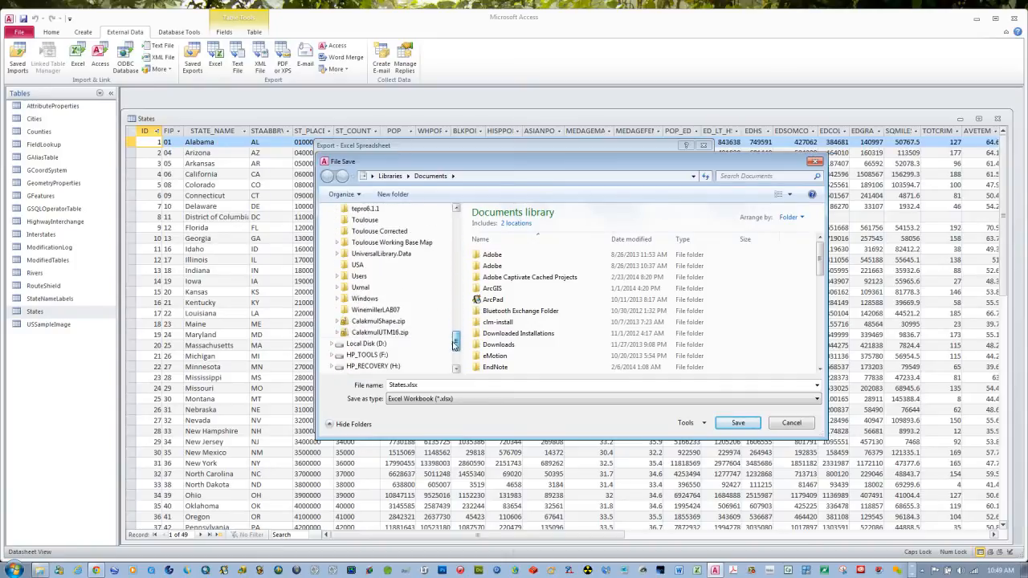
left_click(385, 310)
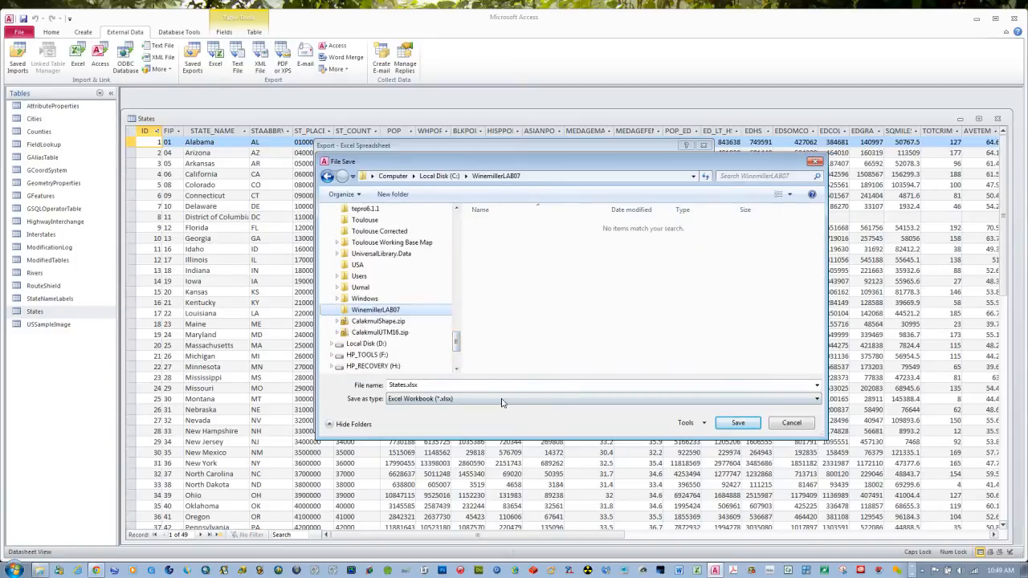
left_click(733, 422)
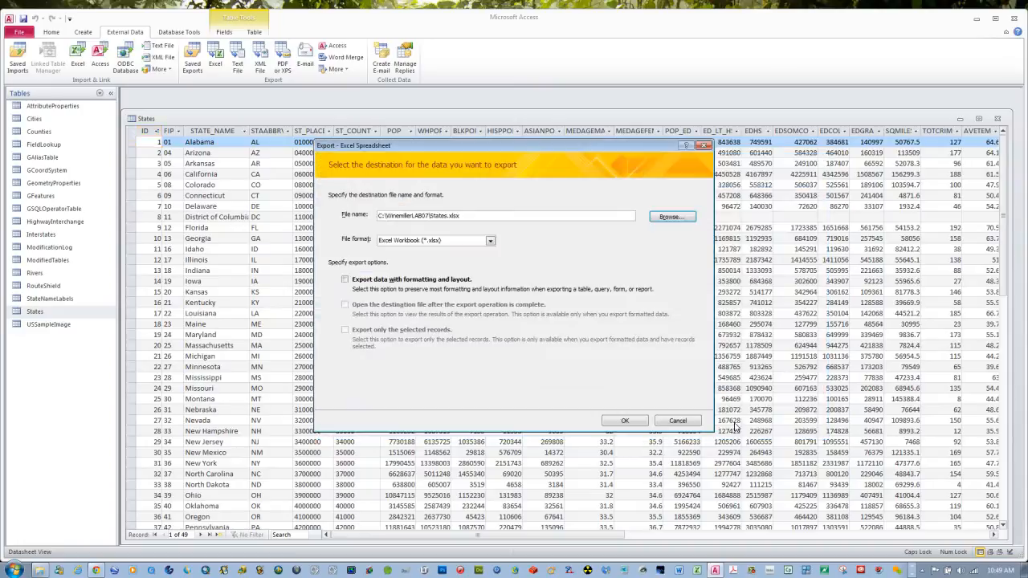
Step: Set the export format to Excel 97 - Excel 2003 Workbook (*.xls) and complete the export without saving the export steps
left_click(491, 242)
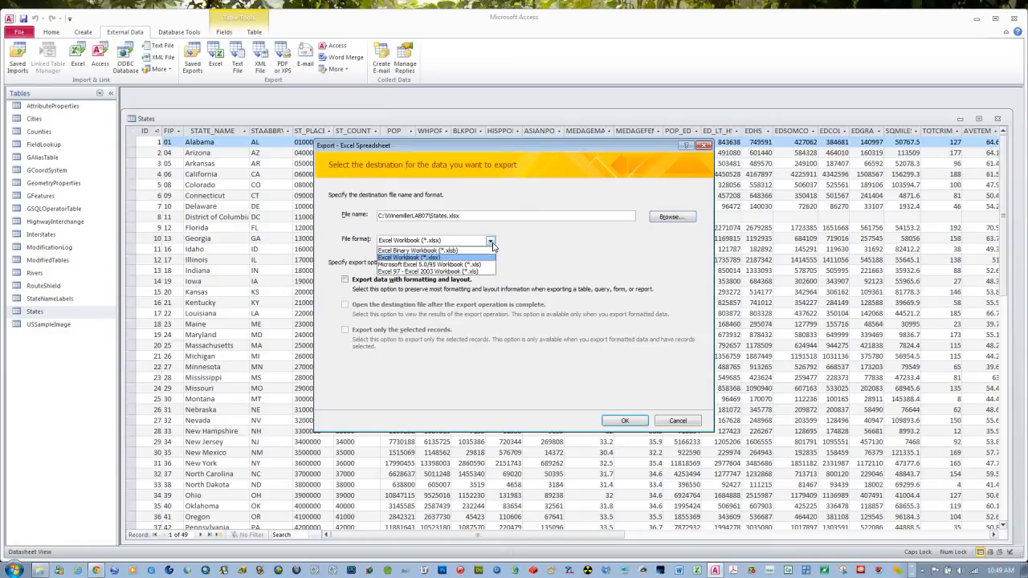
left_click(438, 272)
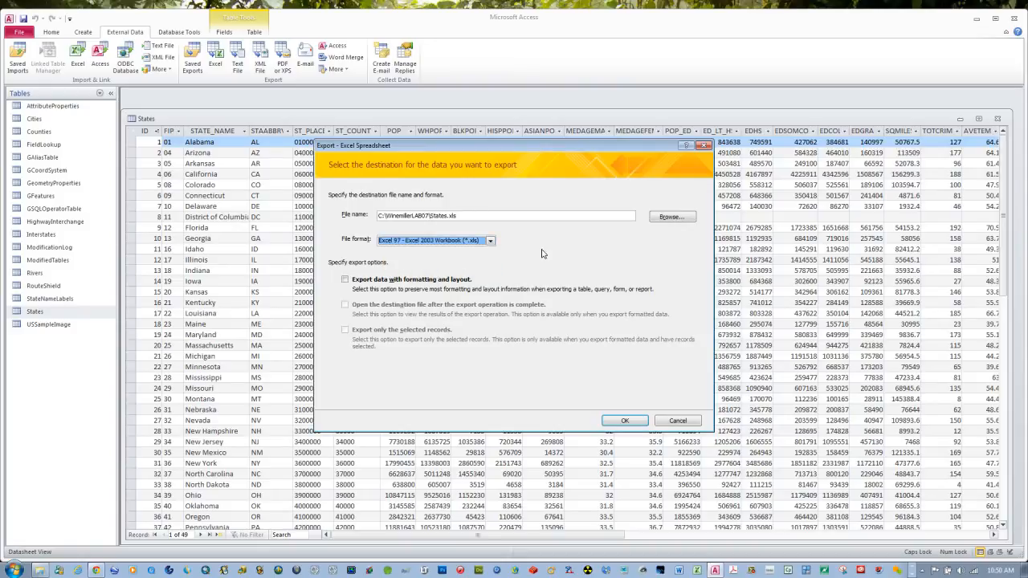
left_click(627, 419)
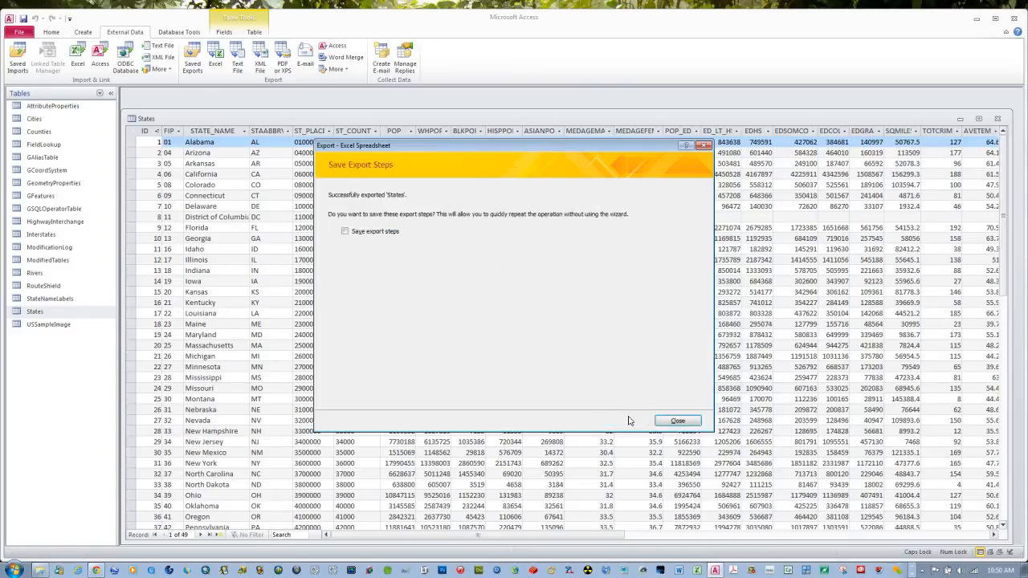
left_click(677, 422)
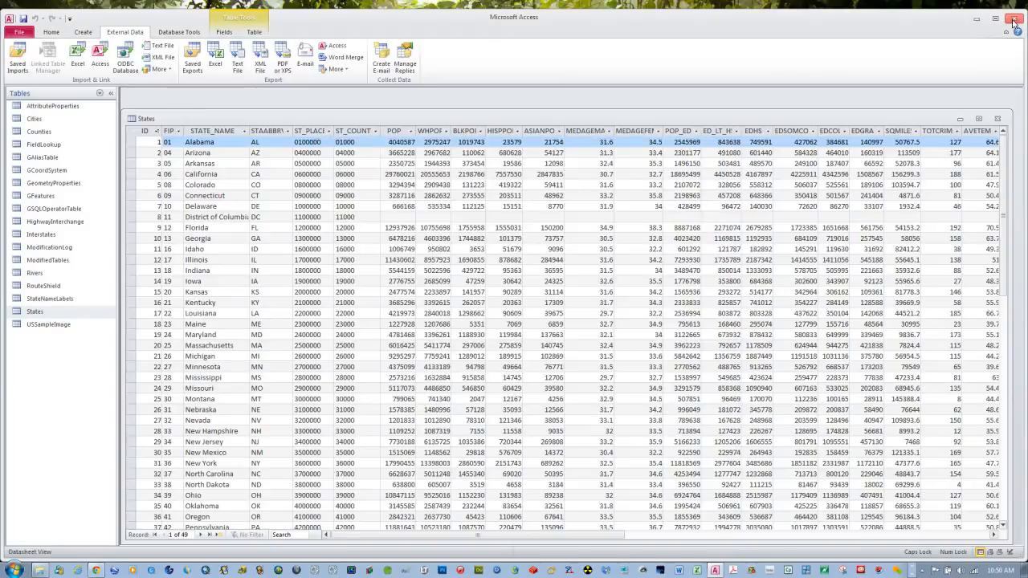
Step: Close Access and open the exported States.xls in Excel, enlarging the workbook window to show all its columns
left_click(1014, 24)
left_click(522, 300)
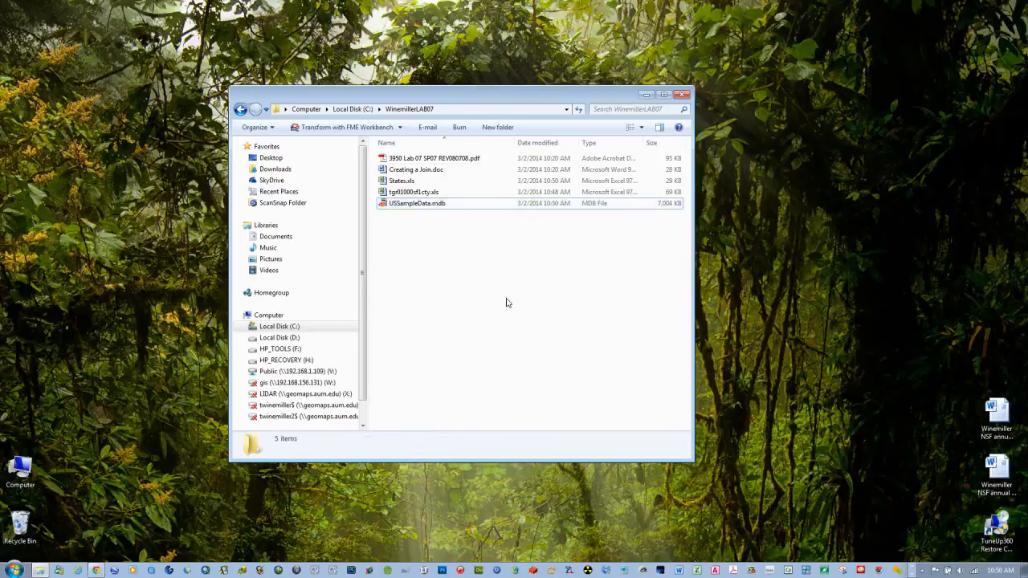
left_click(397, 181)
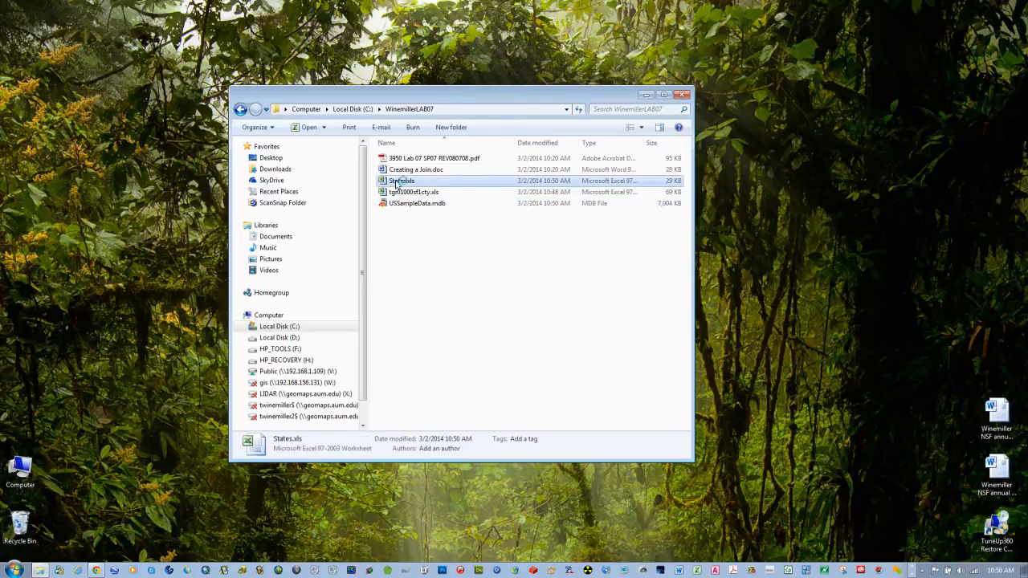
double_click(398, 182)
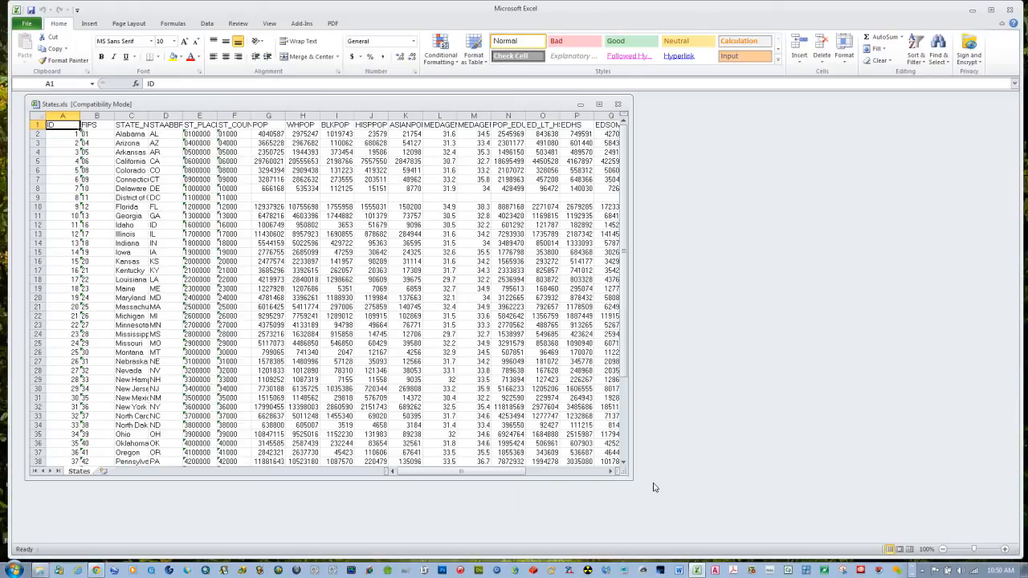
left_click_drag(630, 480, 1013, 536)
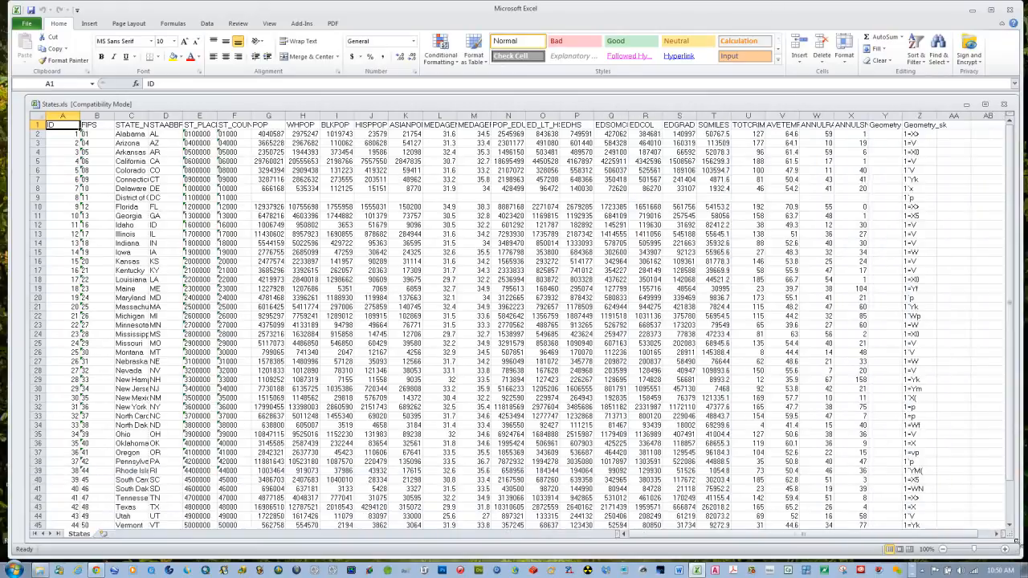
Step: Delete the Geometry and Geometry_sk columns from the States sheet
left_click_drag(883, 115, 913, 119)
right_click(911, 118)
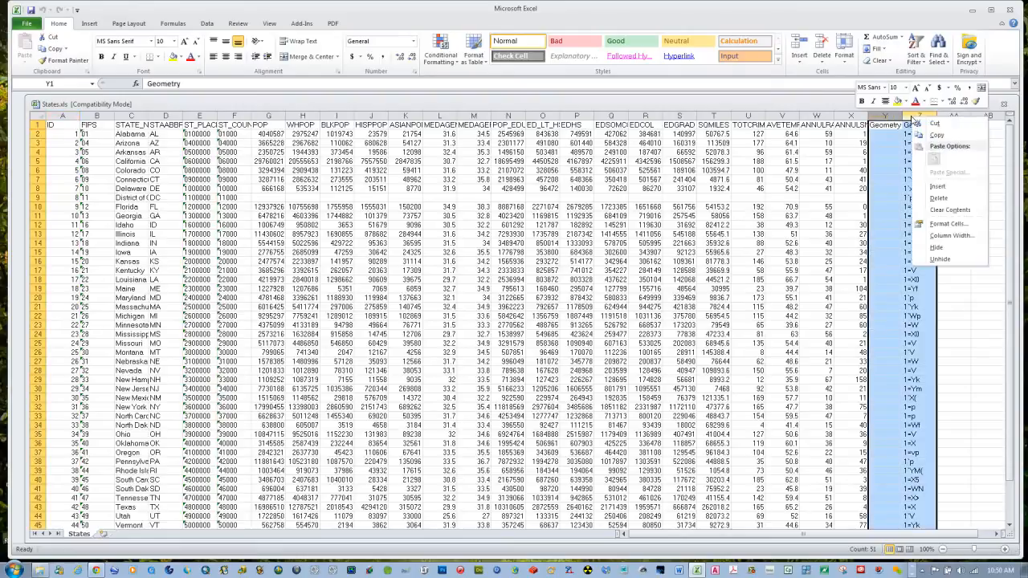
left_click(937, 197)
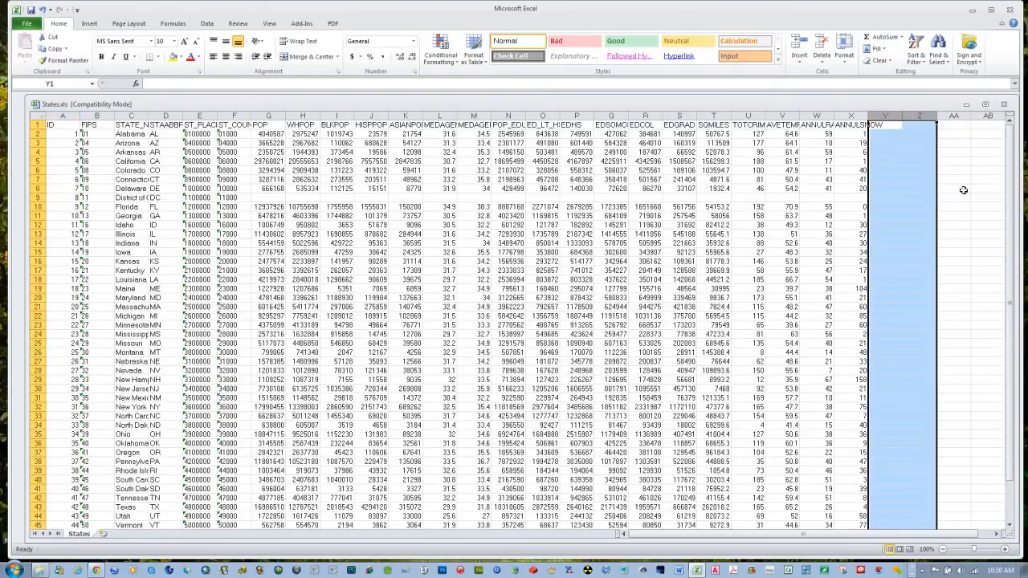
left_click(953, 188)
Step: Autofit the widths of columns A through X to their contents
left_click_drag(62, 116, 867, 113)
double_click(868, 118)
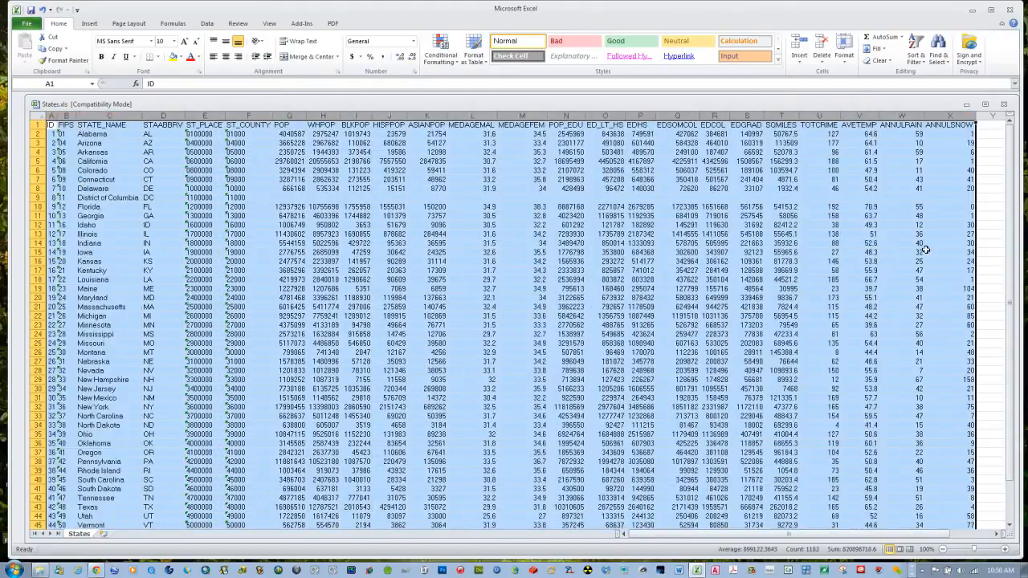
left_click(915, 325)
Step: Format the empty column Y after ANNULSNOW as Number with 2 decimal places
left_click_drag(936, 534, 988, 537)
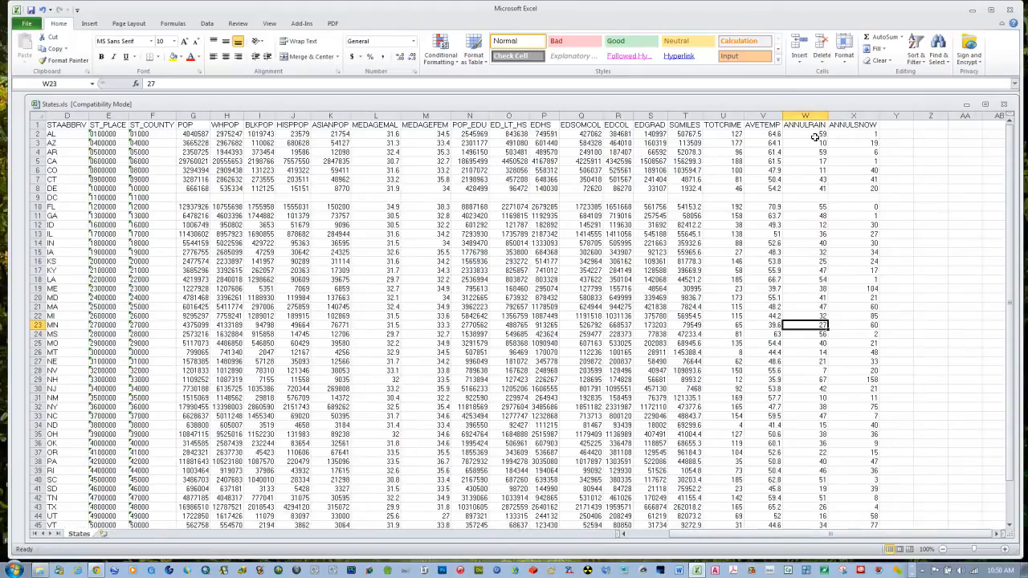
left_click(897, 116)
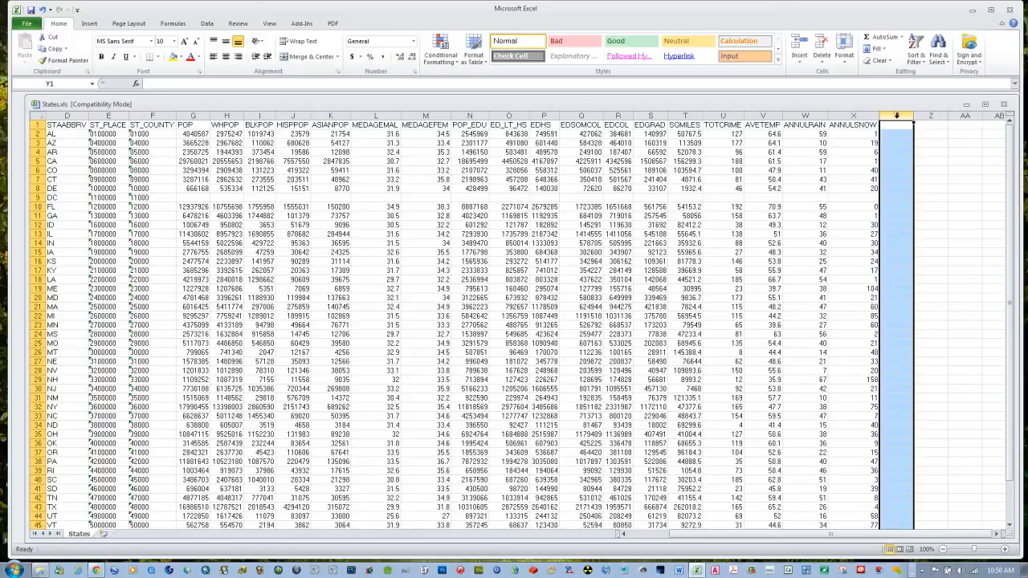
right_click(894, 158)
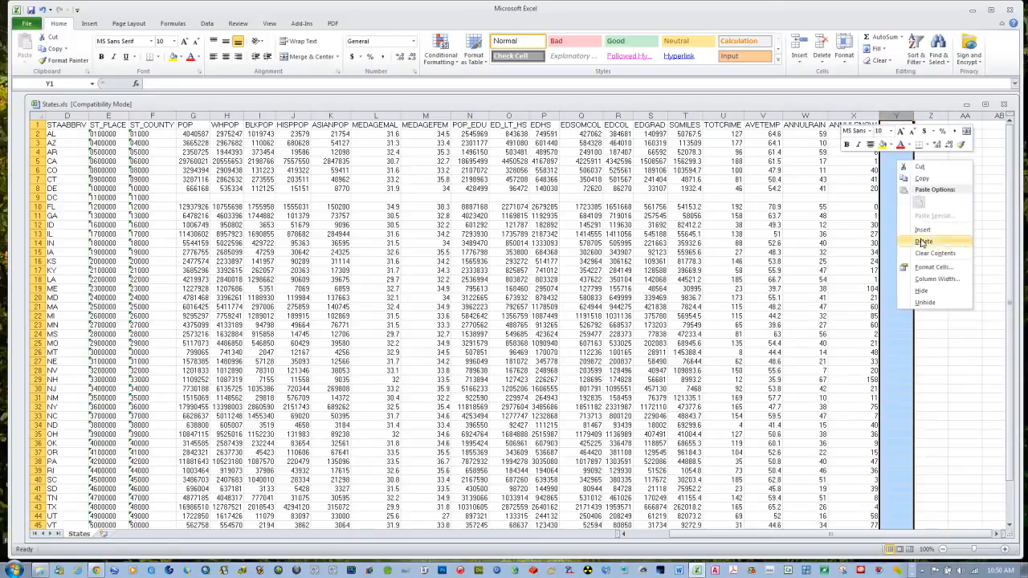
left_click(933, 268)
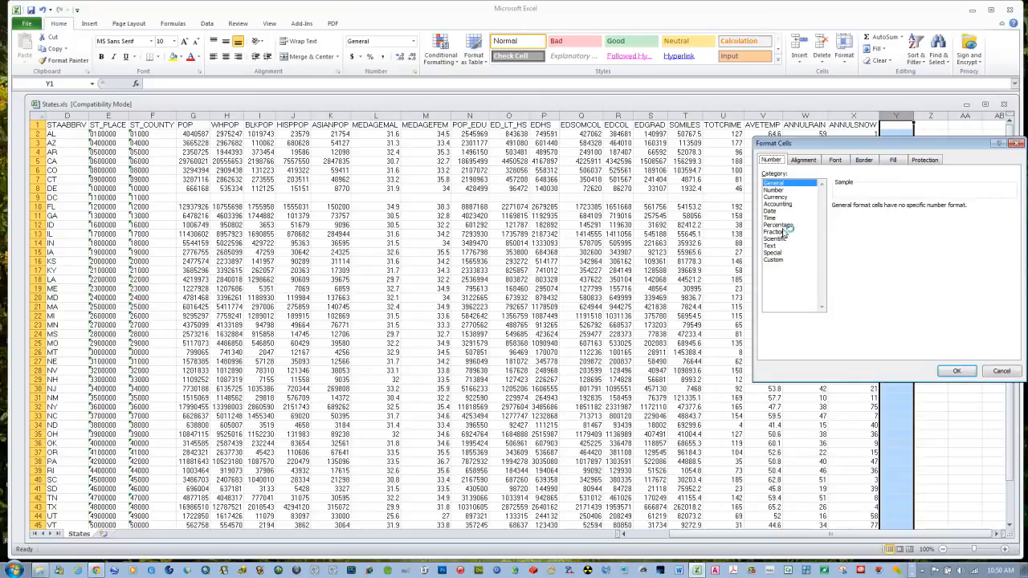
left_click(773, 190)
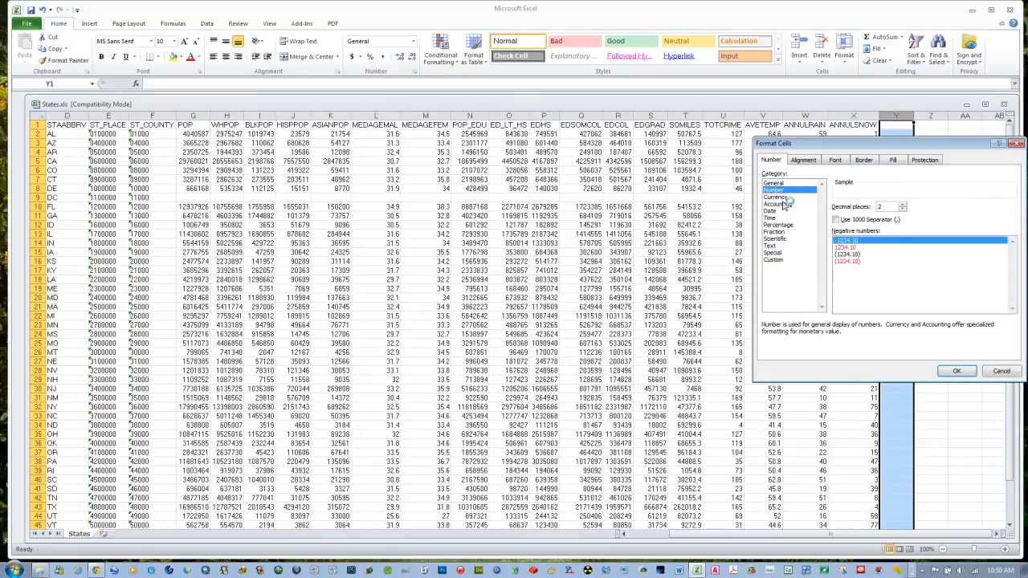
left_click(957, 371)
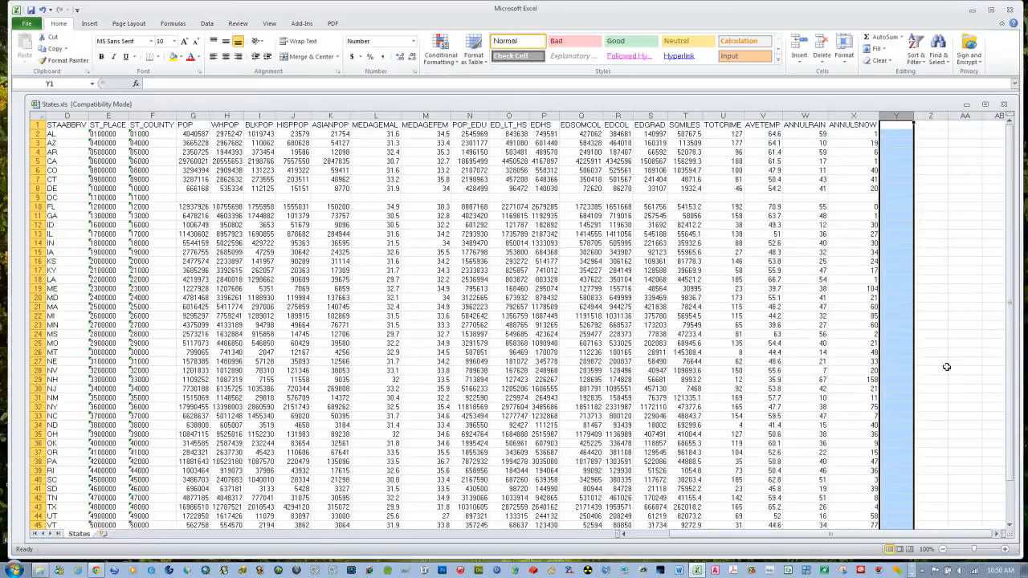
left_click(909, 218)
Step: Enter the column header PCT_HIS in cell Y1
left_click(896, 126)
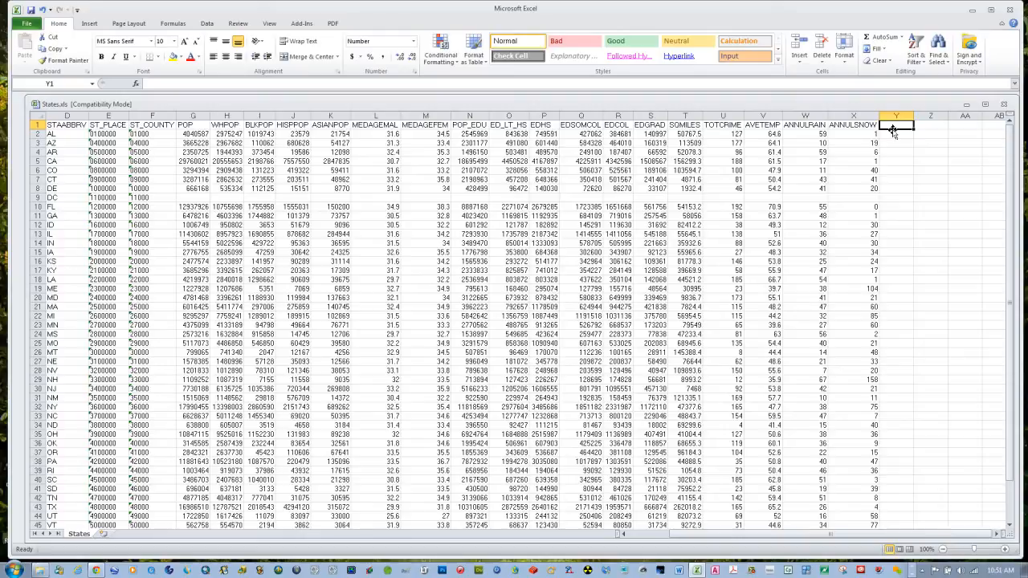
type("pc")
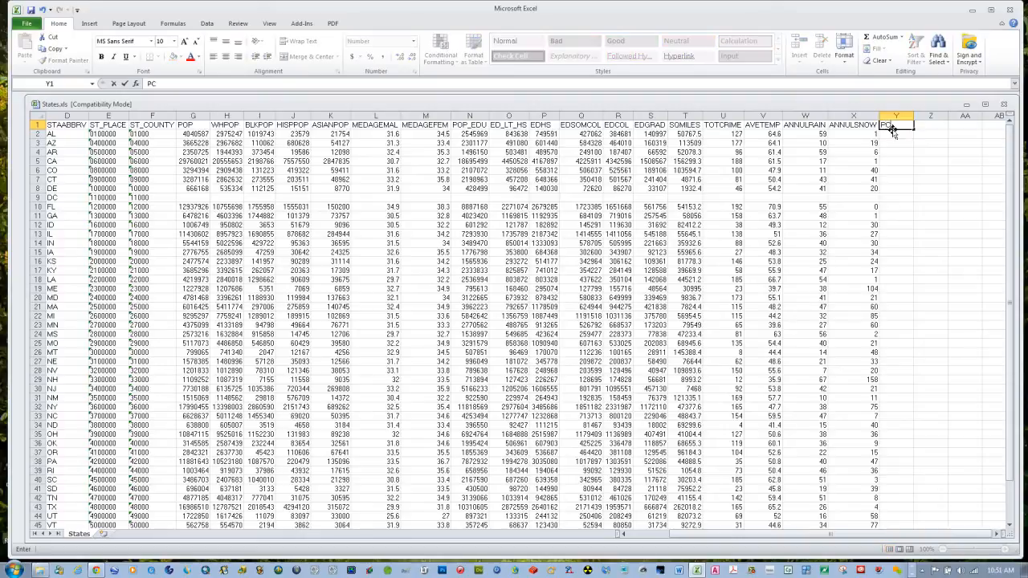
type("T_HIS")
left_click(910, 160)
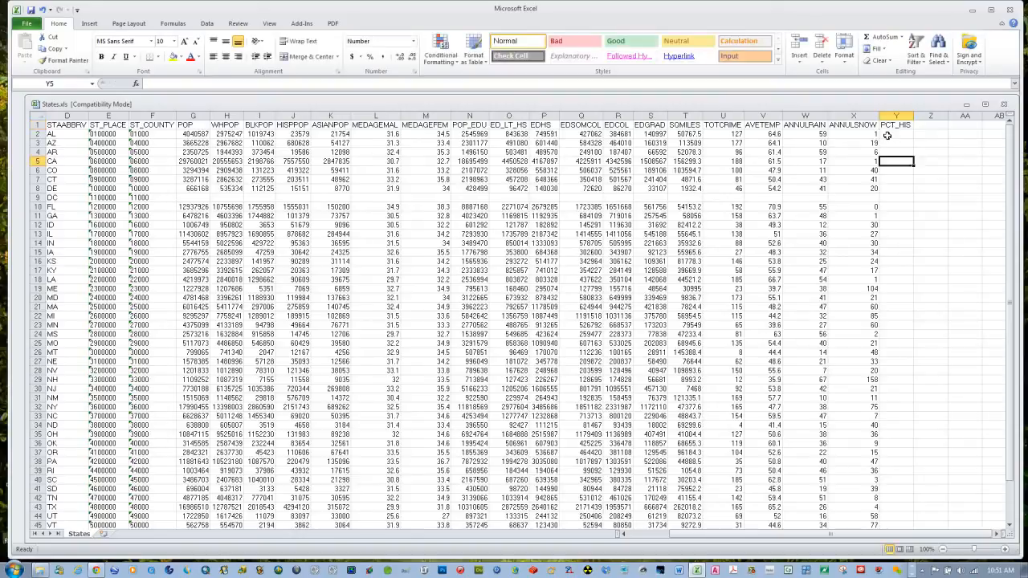
Step: Enter the formula =ROUND(((J2/G2)*100), 3) in cell Y2 to calculate Alabama's Hispanic population percentage
left_click(885, 135)
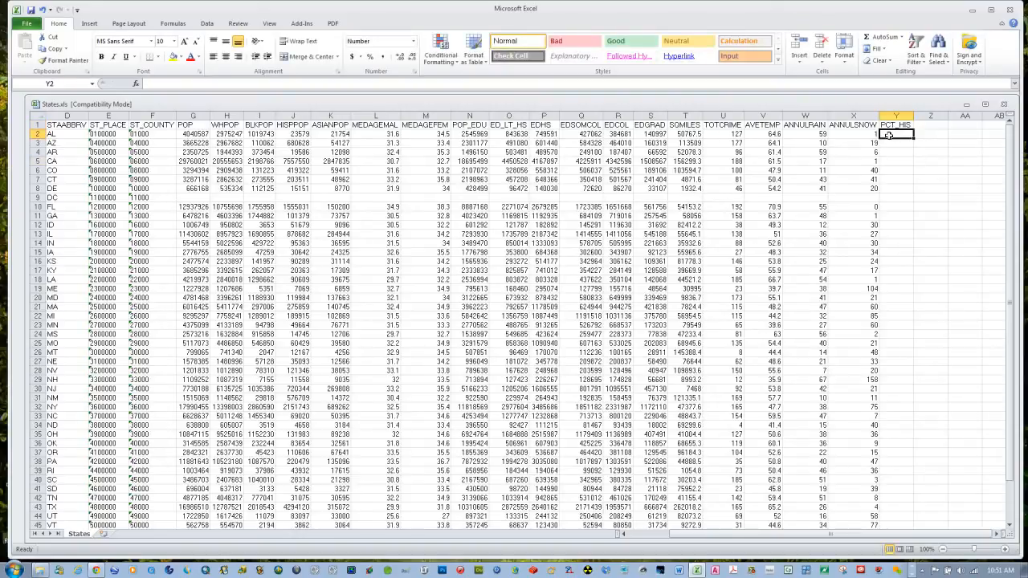
left_click(162, 83)
type("=")
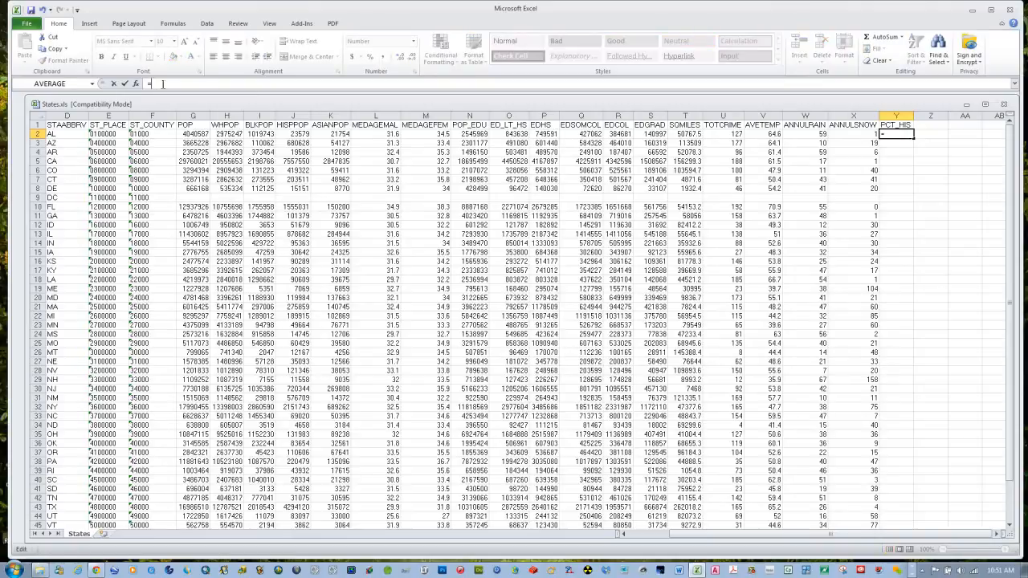
type("ROUND")
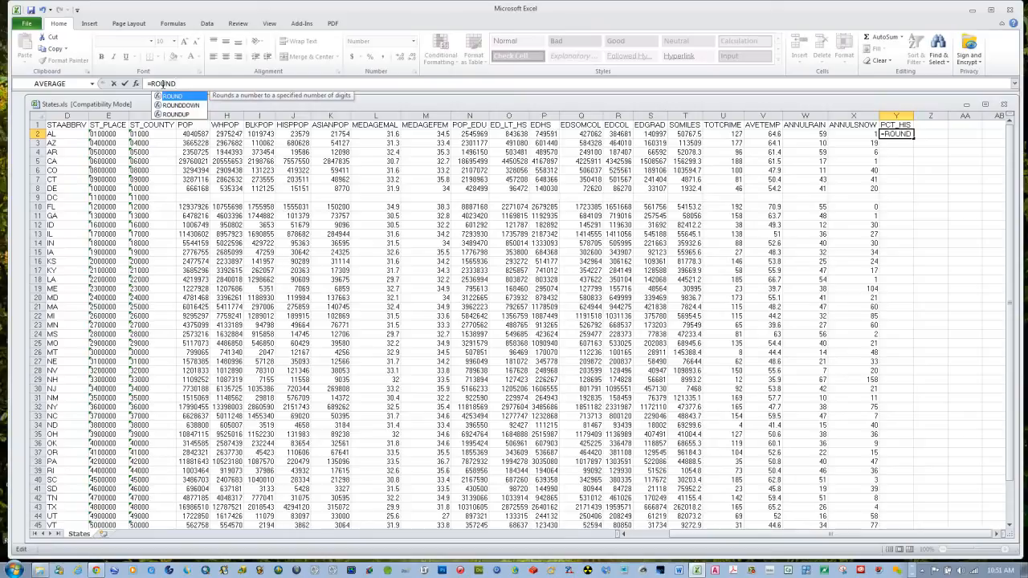
type("(((")
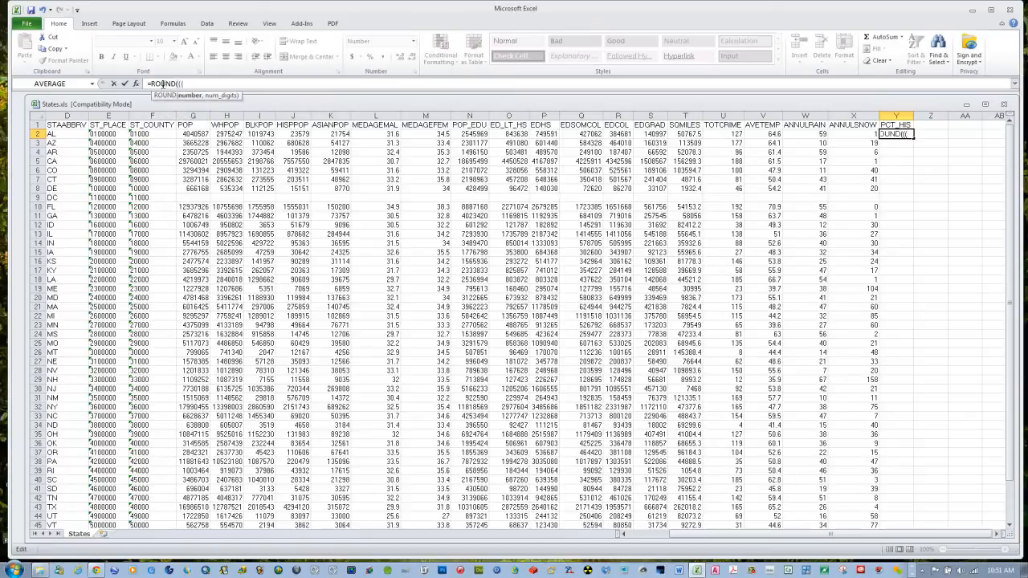
left_click(292, 133)
type("/")
left_click(195, 134)
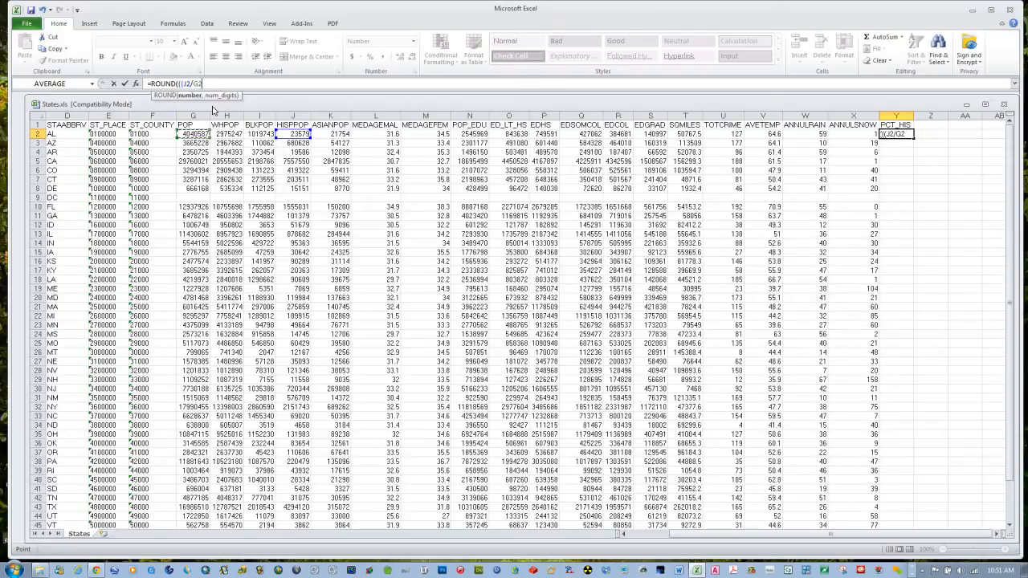
type(")*100),")
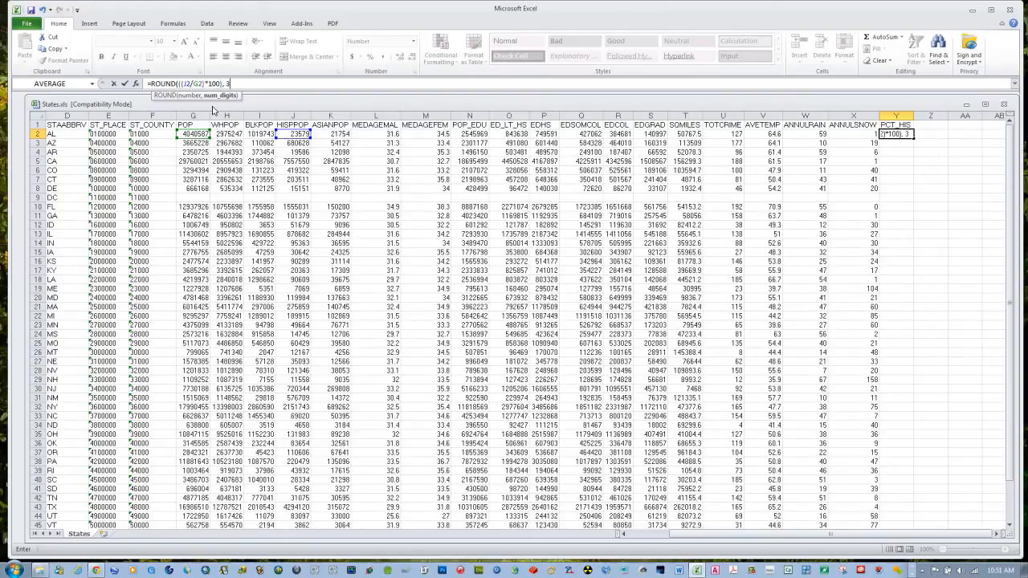
type(" 3)")
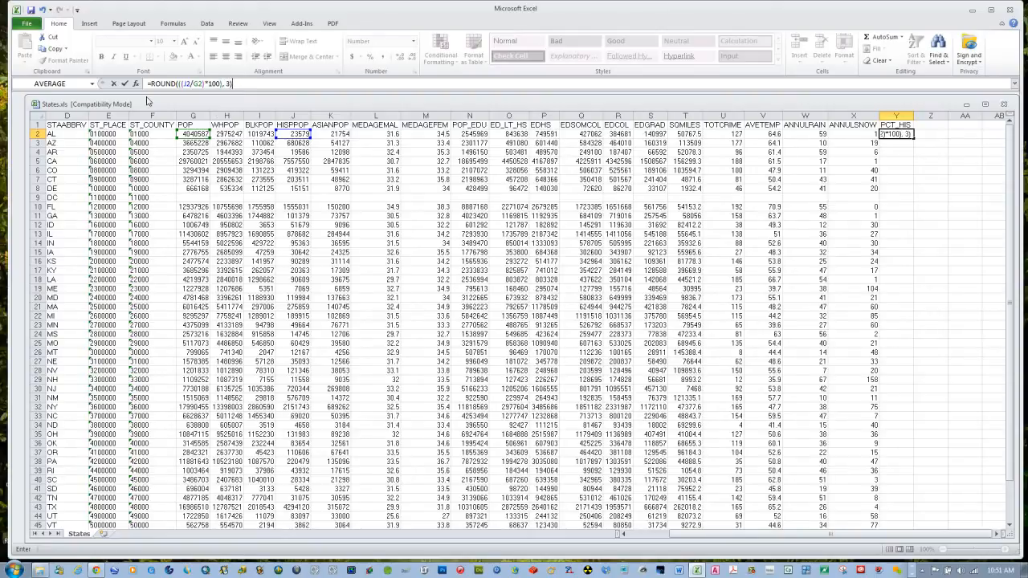
left_click(124, 83)
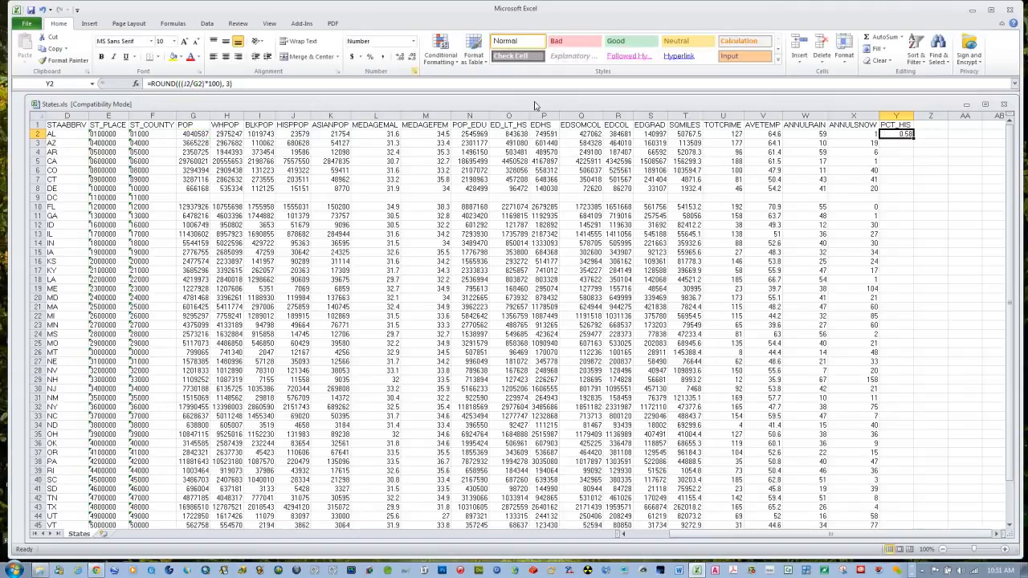
Step: Show the PCT_HIS value in Y2 with five decimal places and fill its formula down column Y for all states
left_click(401, 62)
left_click(400, 62)
left_click_drag(913, 137, 913, 504)
left_click(963, 471)
scroll(929, 264, "up", 3)
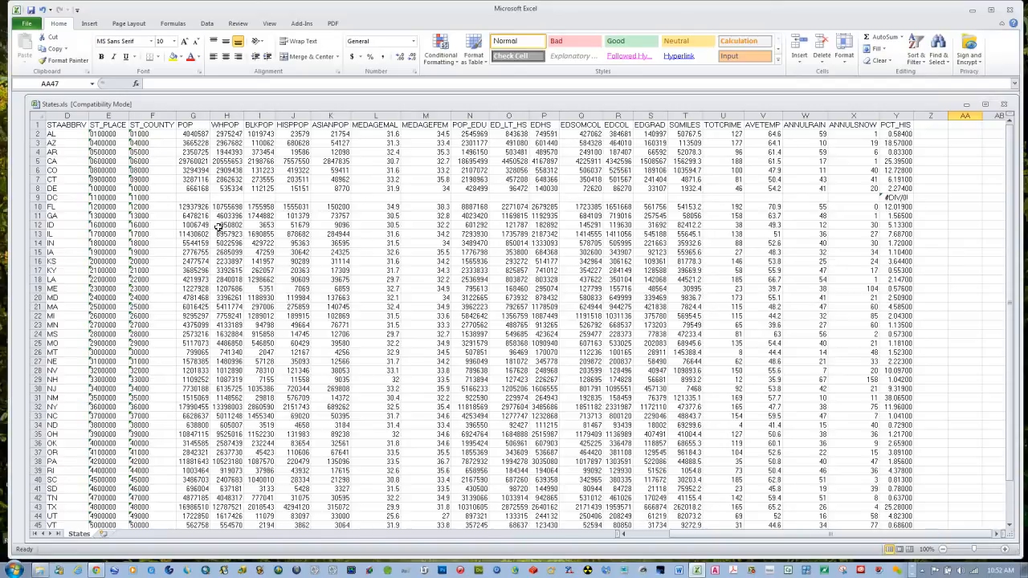
Step: Delete the DC row from the States sheet and check the remaining rows
left_click(38, 198)
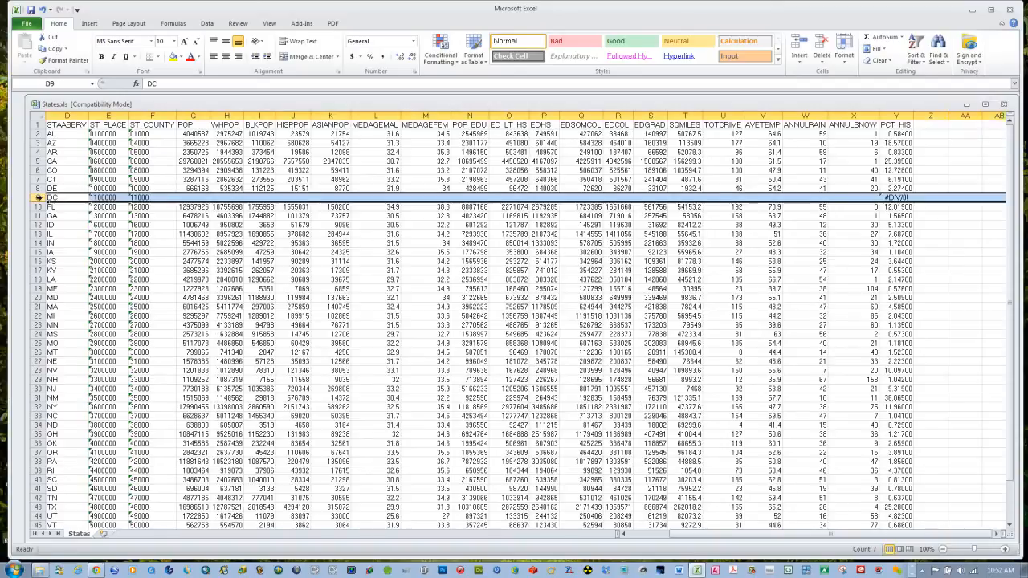
right_click(38, 197)
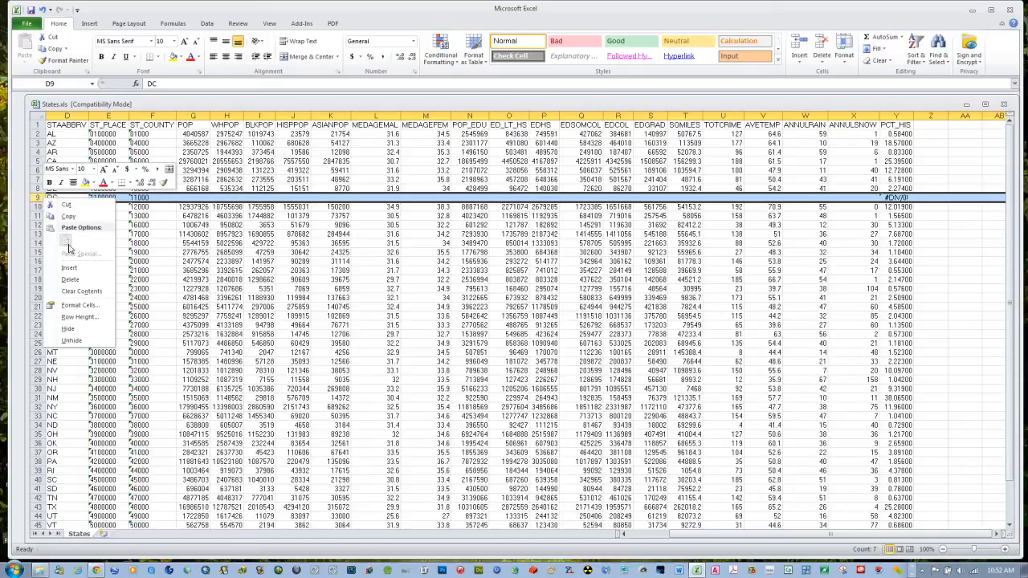
left_click(71, 279)
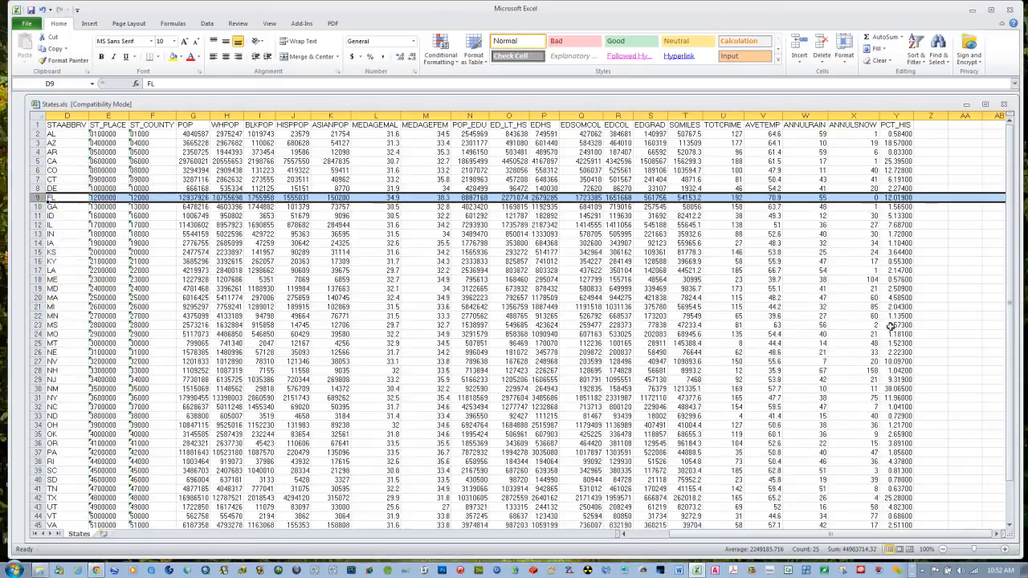
left_click(935, 325)
scroll(967, 265, "down", 4)
scroll(968, 265, "up", 4)
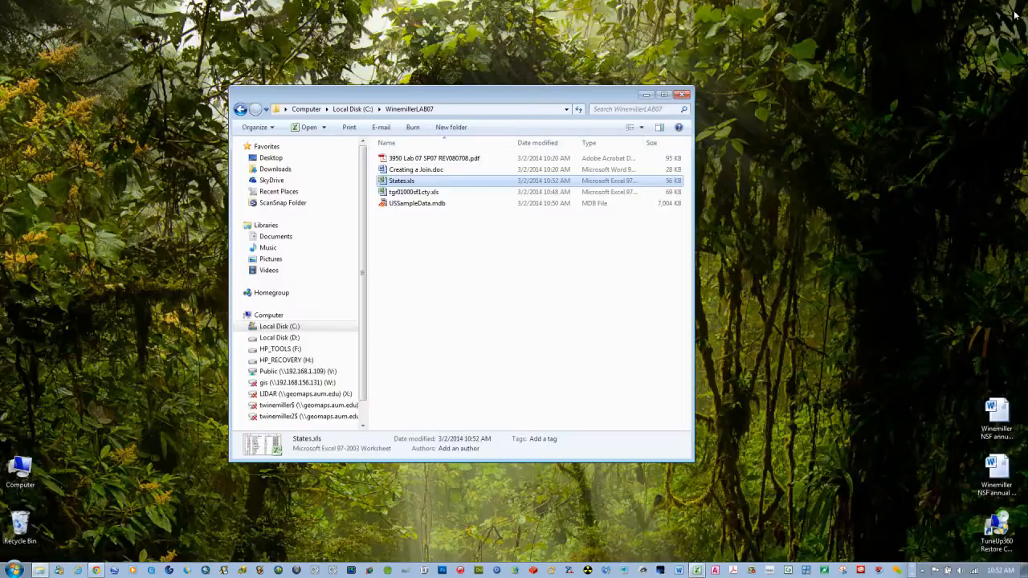
Step: Switch to GeoMedia Professional, create a blank GeoWorkspace, and enlarge its map window and legend pane
left_click(1014, 9)
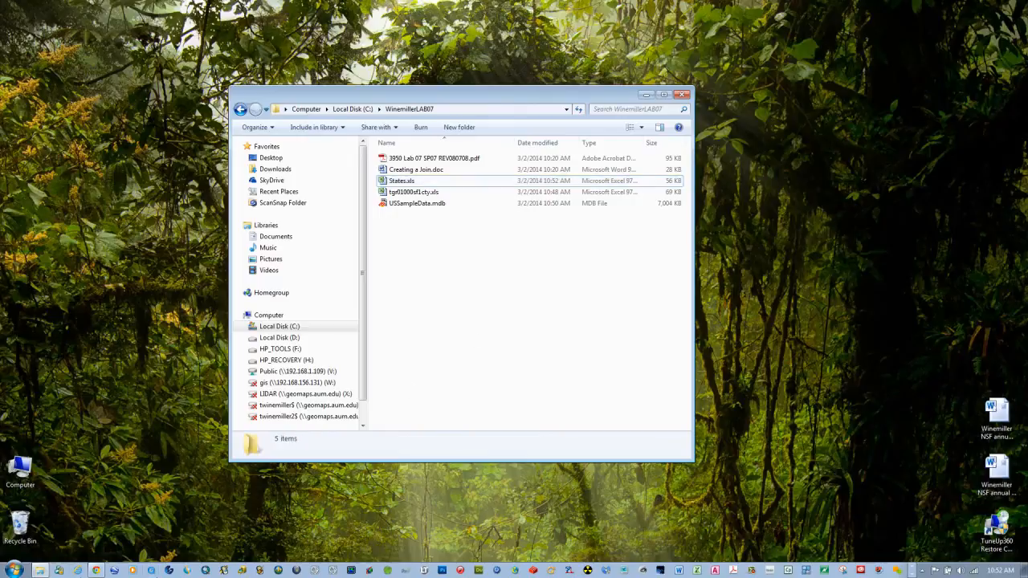
left_click(168, 571)
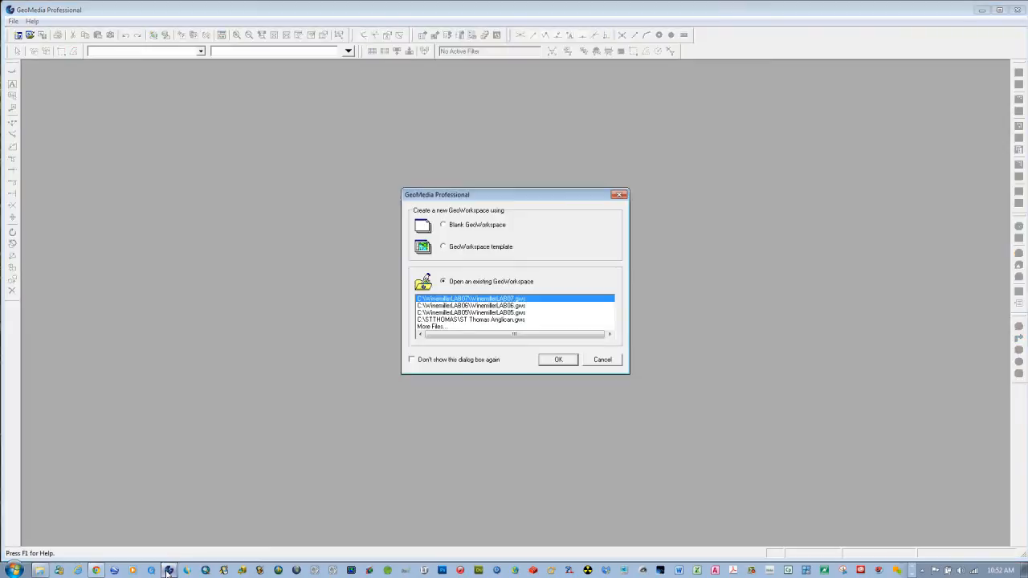
left_click(443, 225)
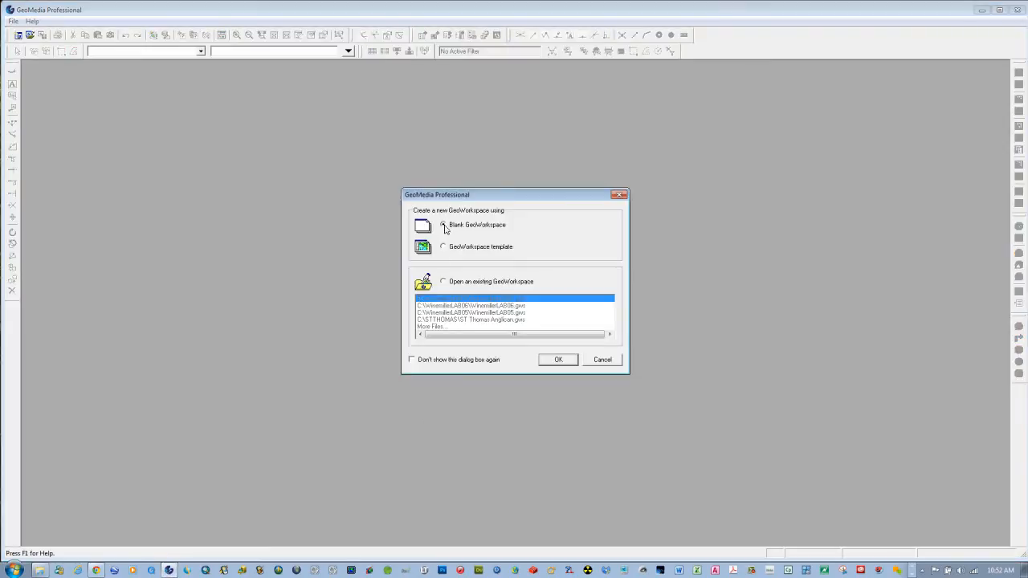
left_click(568, 361)
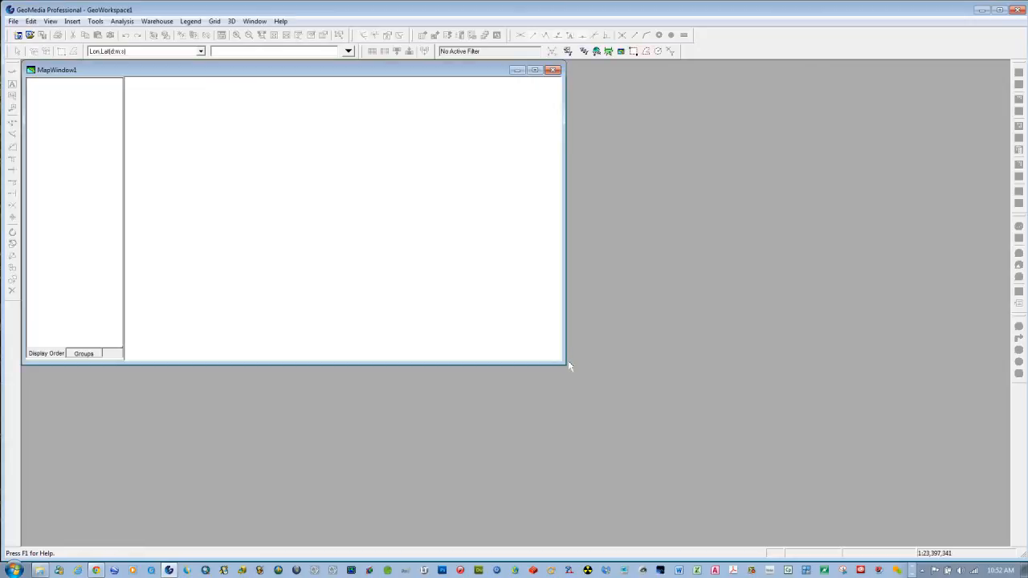
left_click_drag(560, 362, 1007, 546)
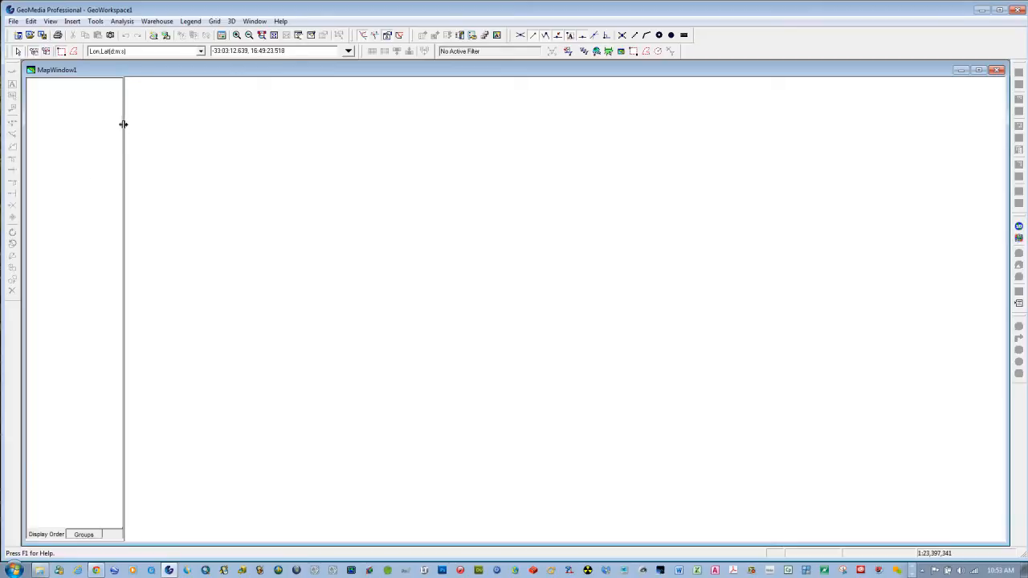
left_click_drag(123, 131, 177, 133)
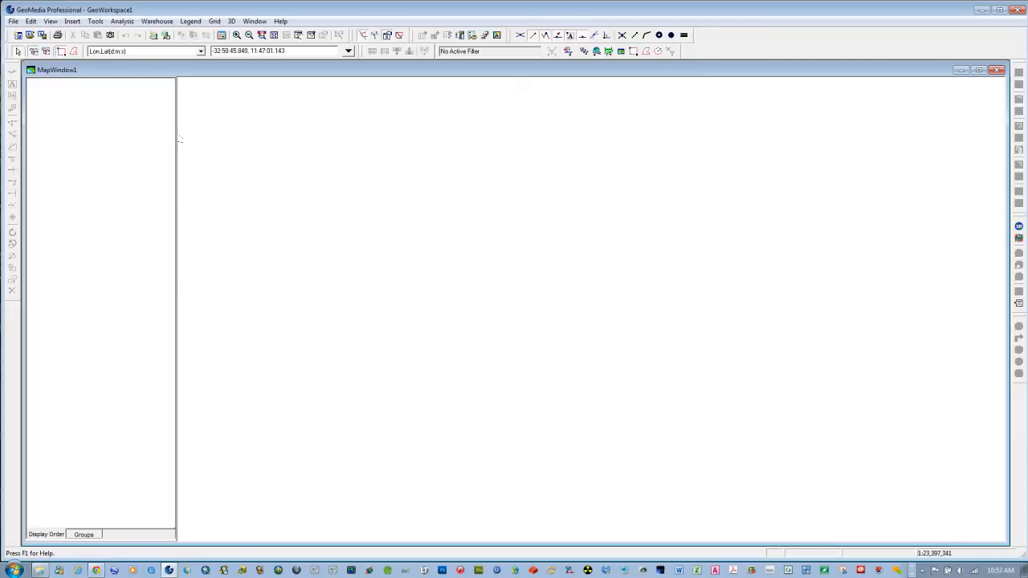
Step: Start a new warehouse connection of type Access and name it Access USSample
left_click(160, 23)
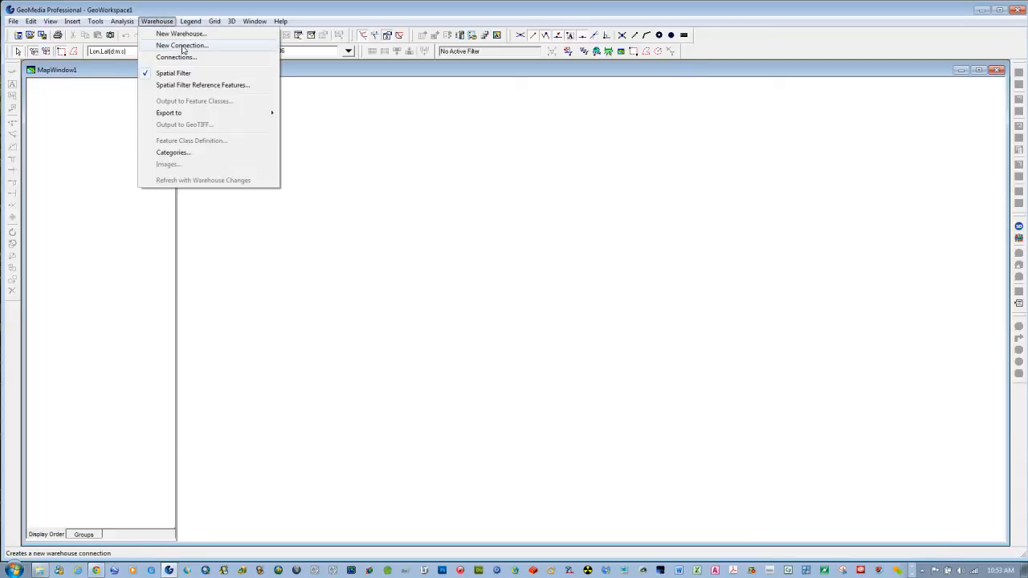
left_click(183, 45)
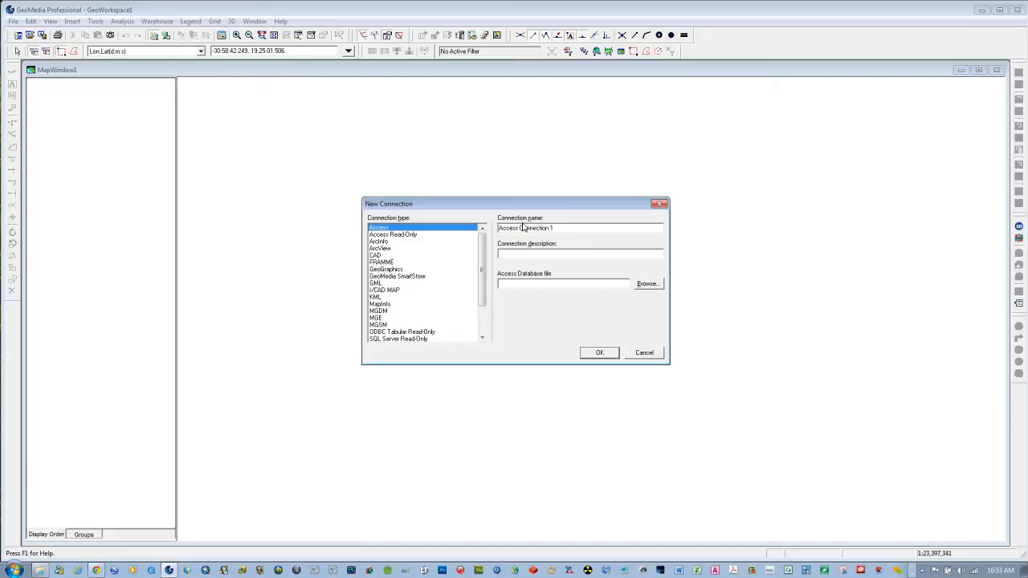
left_click_drag(519, 228, 585, 238)
key("BackSpace")
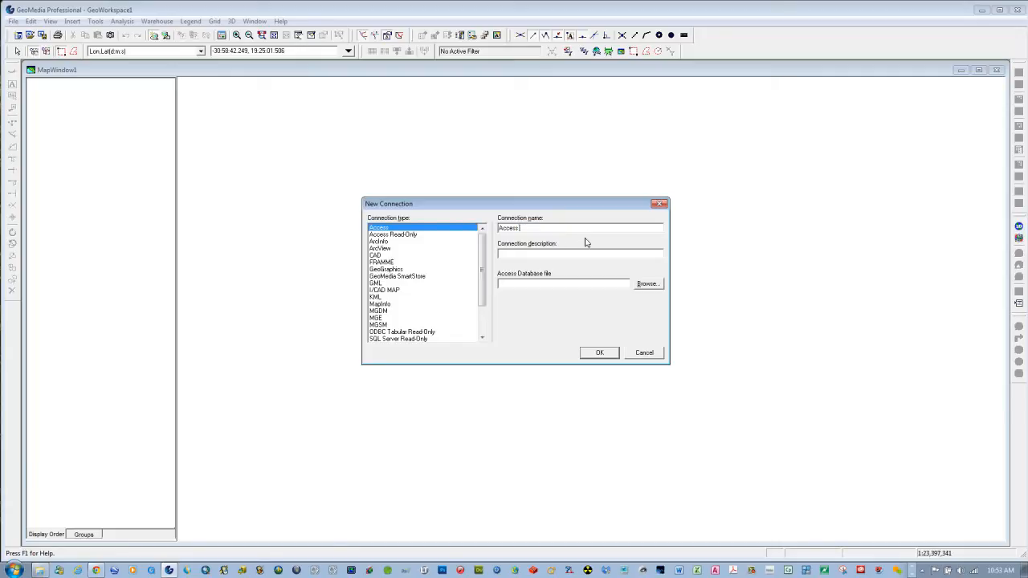
type("US")
key("Caps_Lock")
key("BackSpace")
key("BackSpace")
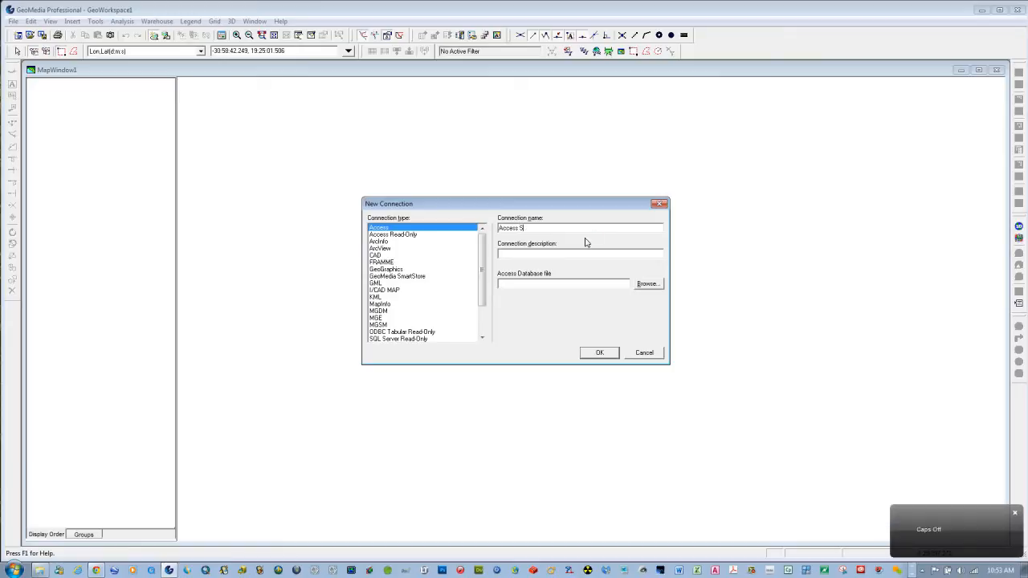
type("Sample")
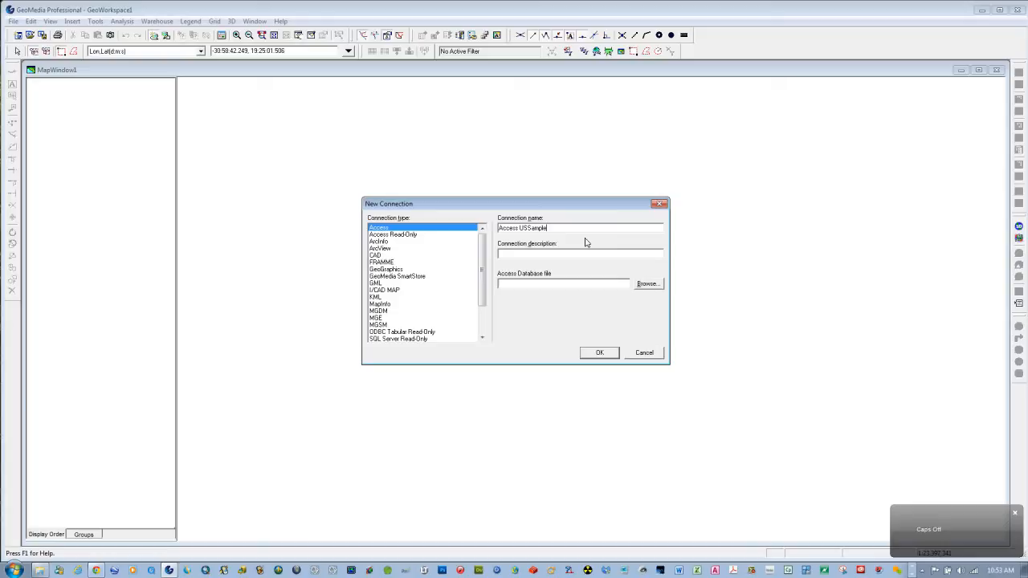
Step: Set USSampleData.mdb from the LAB07 folder on drive C as the connection's Access database file and create the connection
left_click(647, 284)
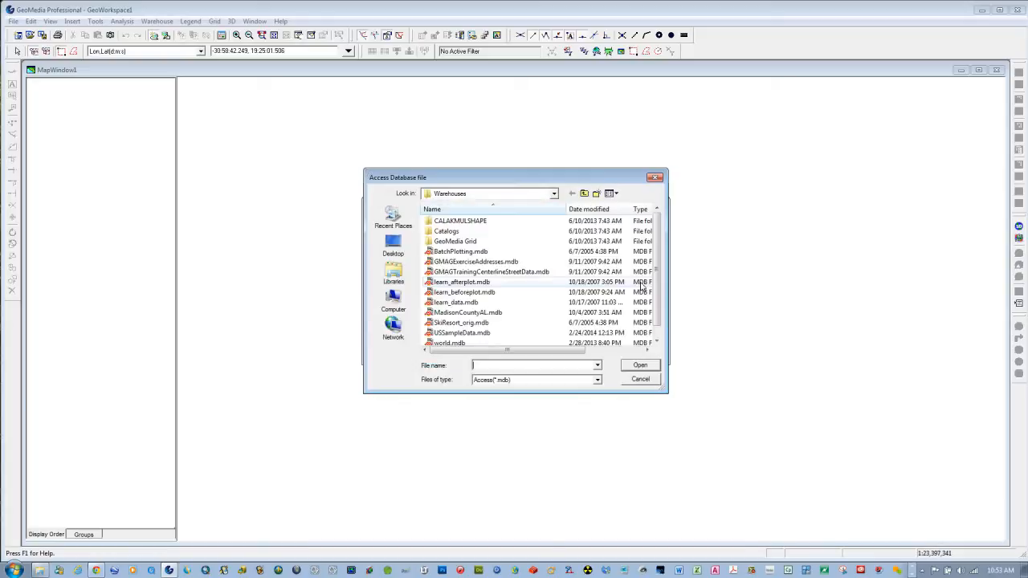
left_click(554, 193)
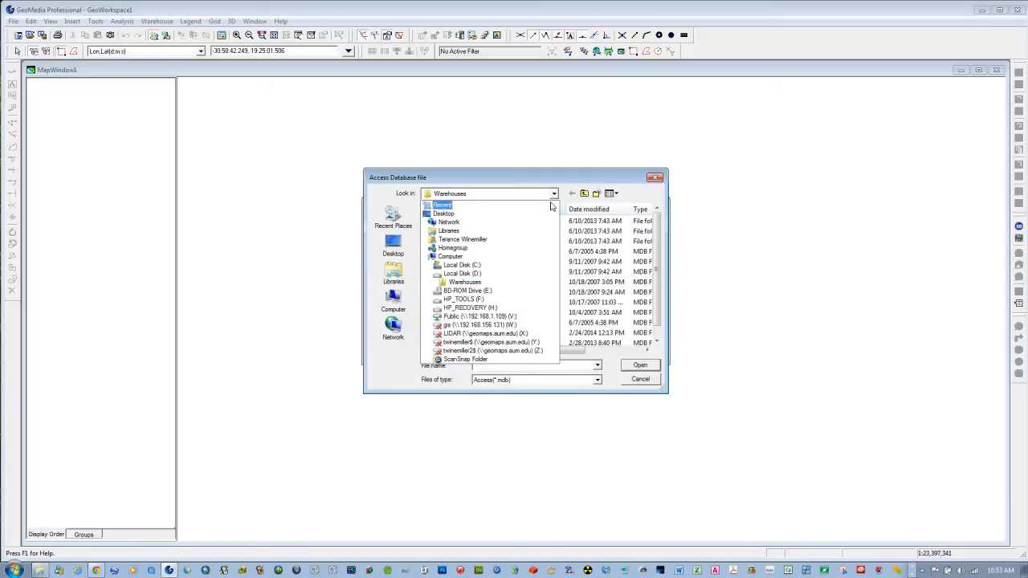
left_click(450, 265)
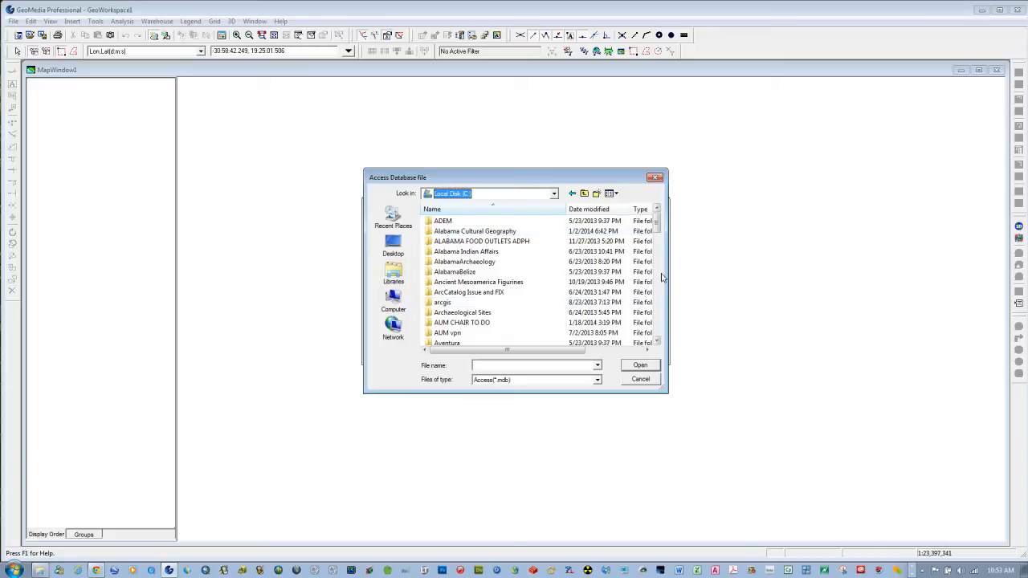
left_click_drag(656, 225, 657, 333)
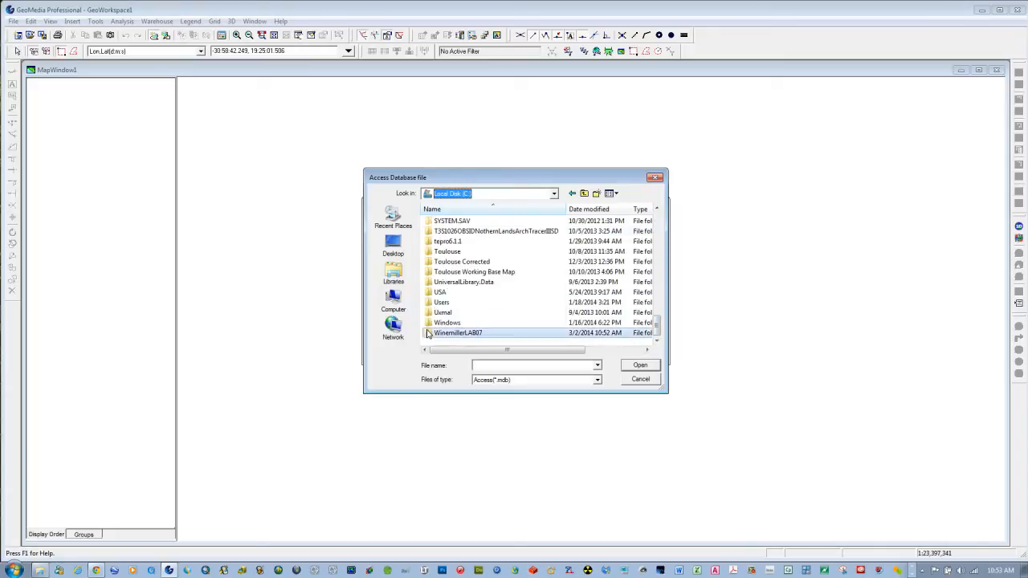
double_click(431, 333)
left_click(455, 225)
left_click(640, 365)
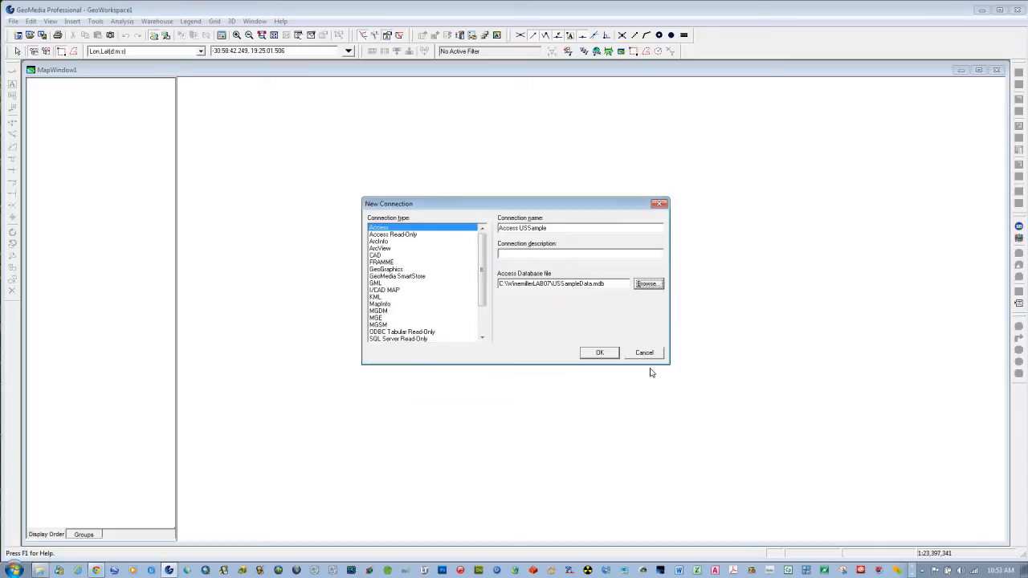
left_click(604, 354)
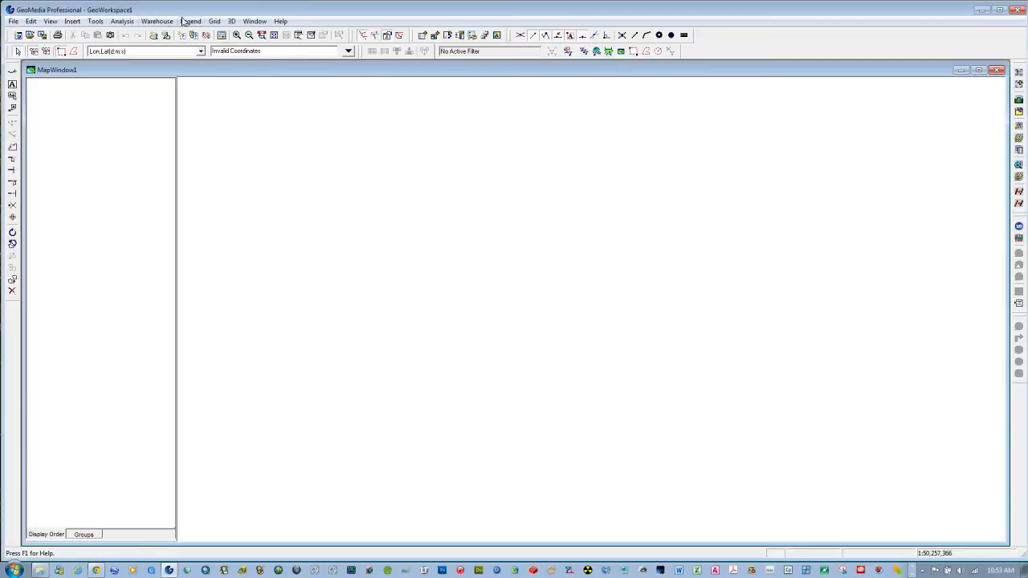
Step: Create a new warehouse from the normal.mdt template and save it as Alabama in the LAB07 folder on drive C
left_click(158, 21)
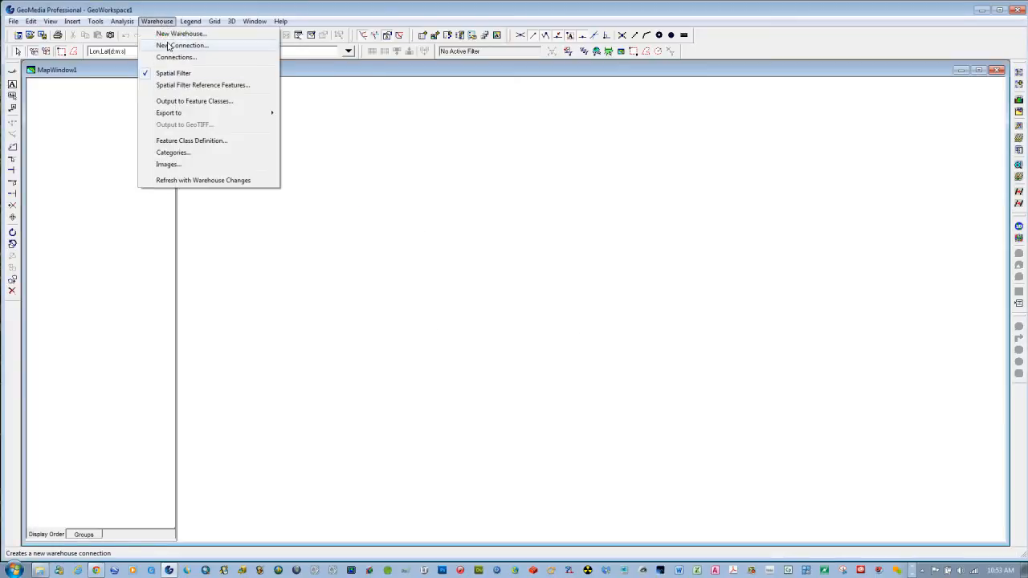
left_click(169, 34)
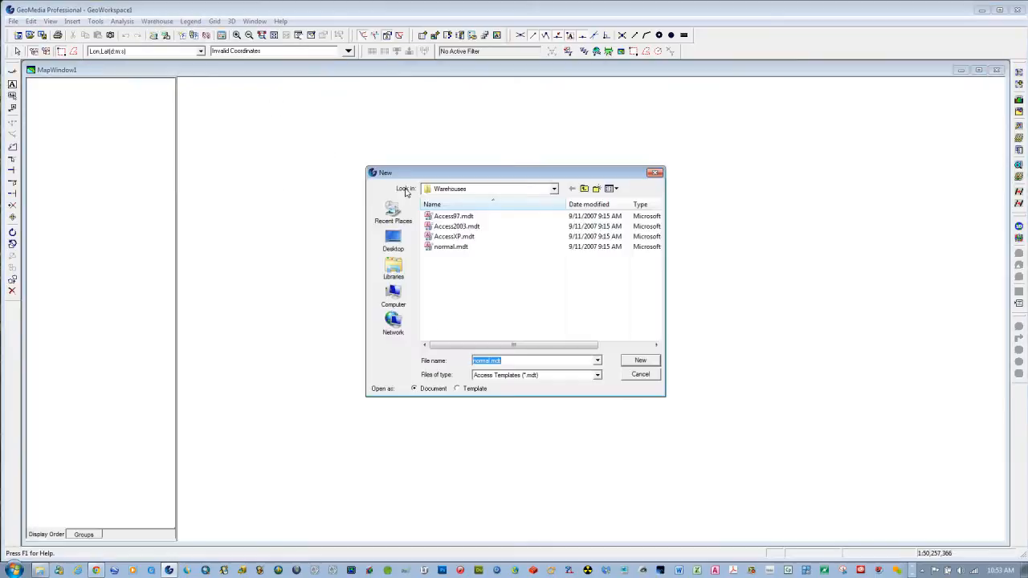
left_click(641, 361)
left_click(554, 194)
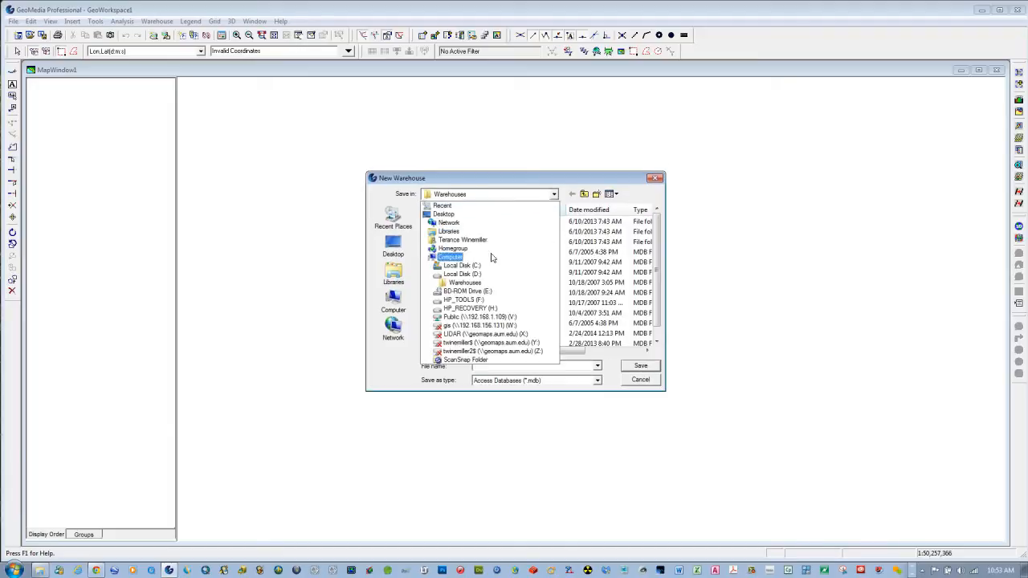
left_click(454, 266)
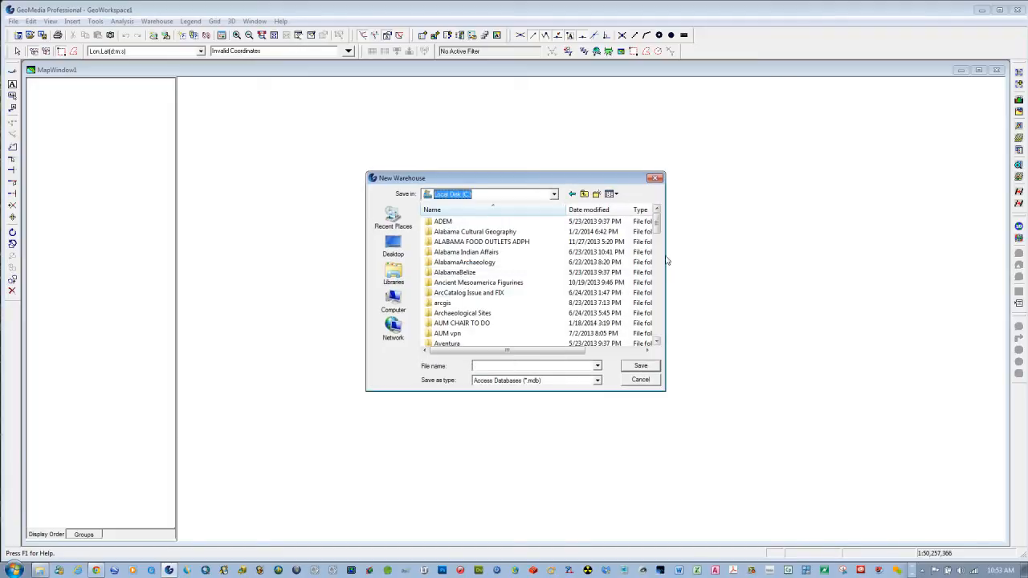
left_click_drag(657, 227, 656, 329)
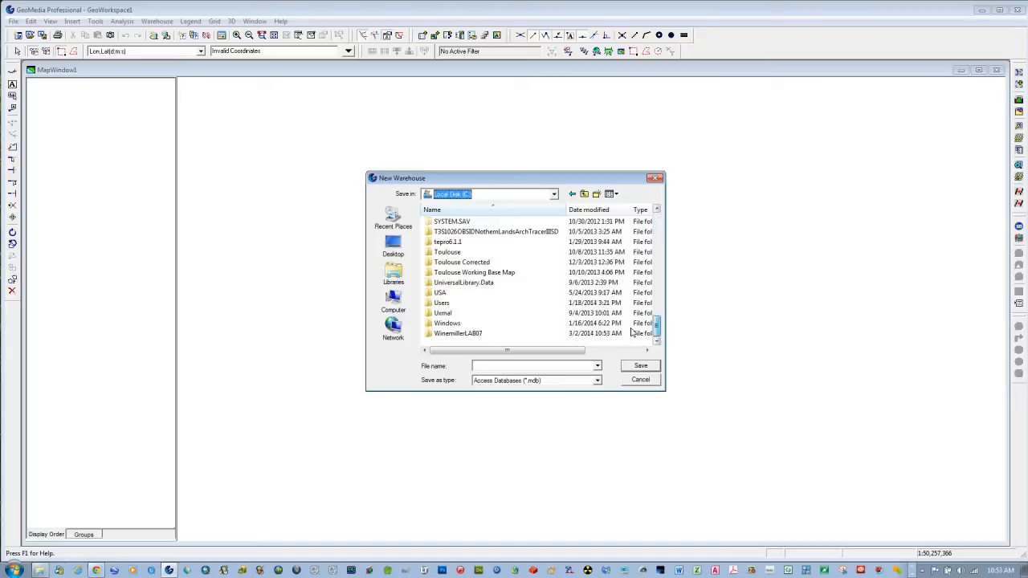
double_click(459, 335)
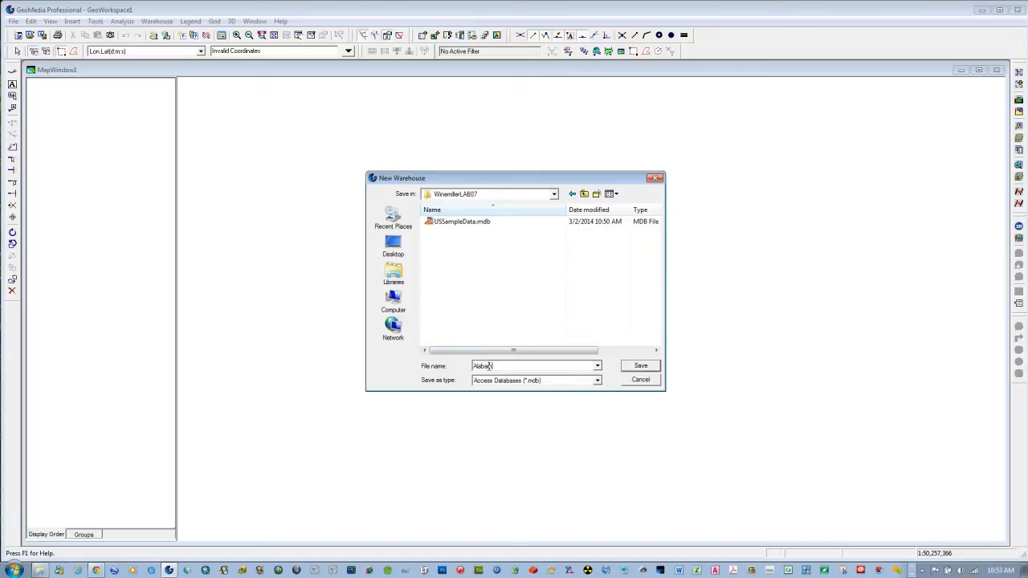
left_click(507, 367)
type("Alabama")
left_click(641, 366)
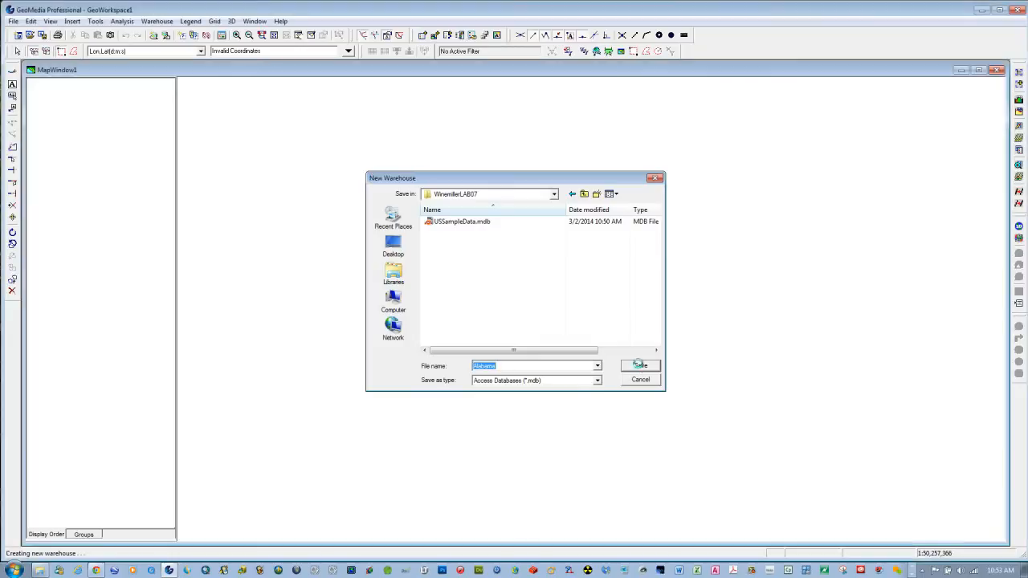
Step: Create a second warehouse from the normal.mdt template and save it as Census in the same LAB07 folder
left_click(165, 23)
left_click(168, 33)
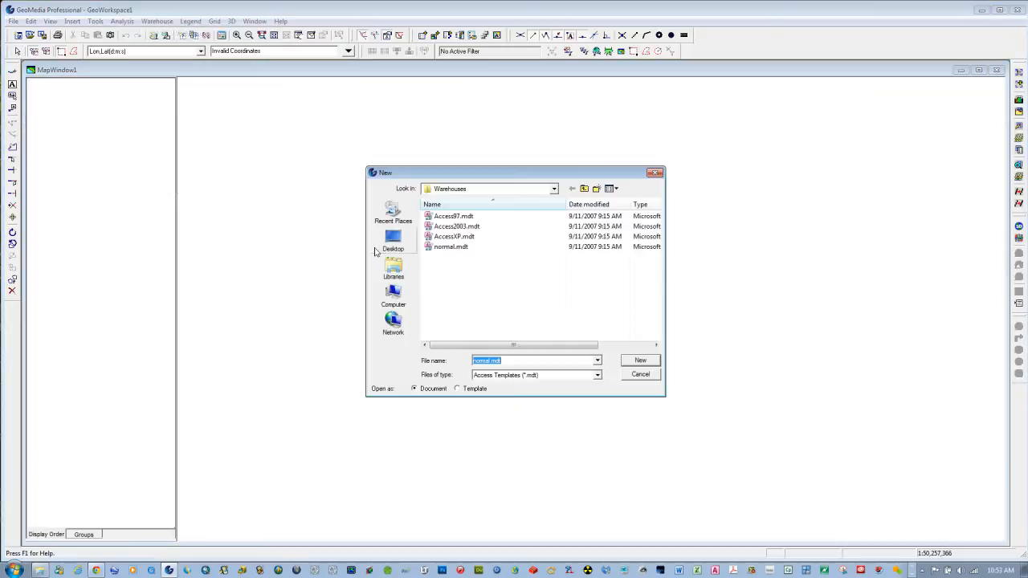
left_click(640, 360)
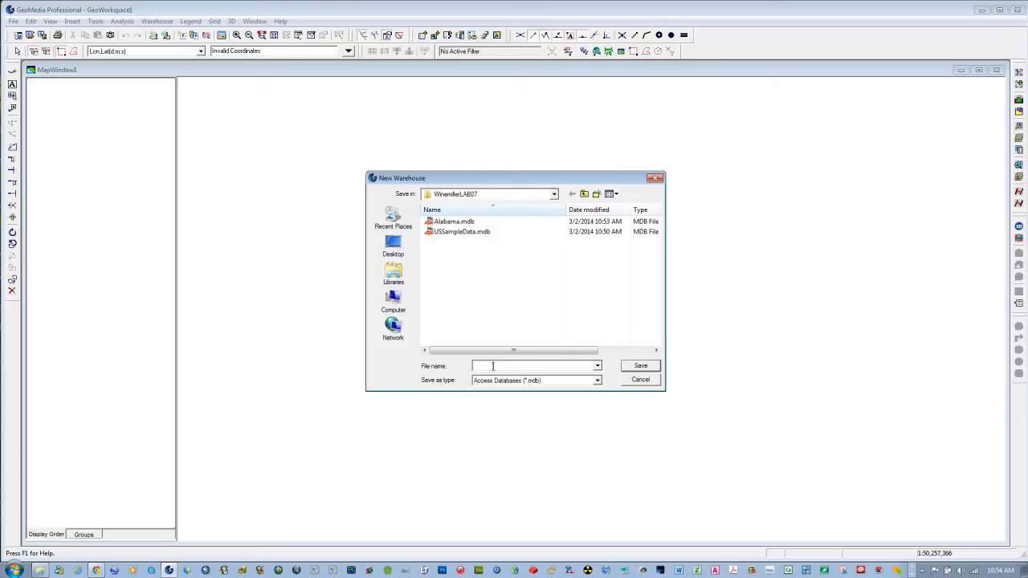
type("Census")
left_click(640, 367)
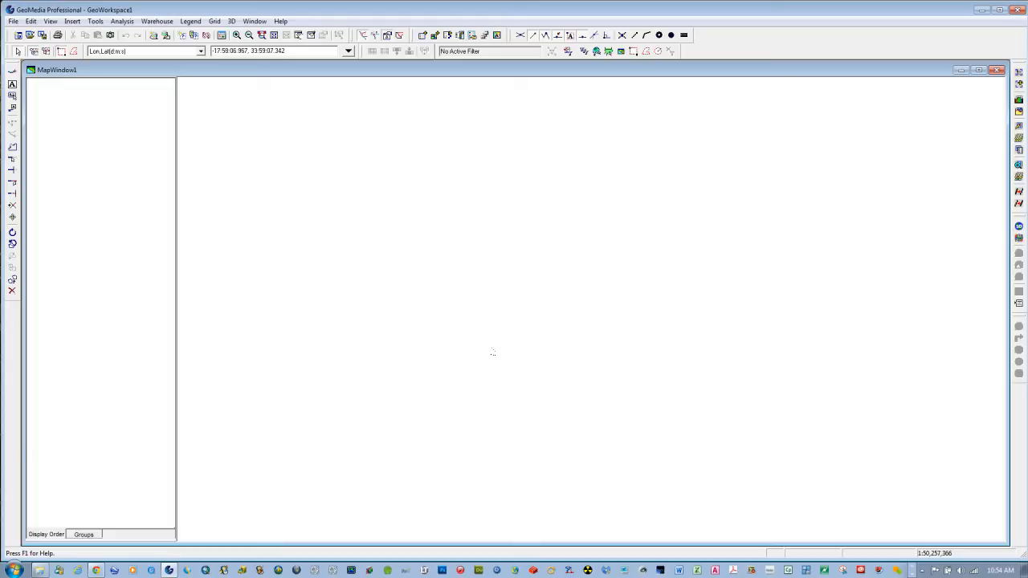
Step: Start an attribute query on the Counties features of the Access USSample connection
left_click(125, 22)
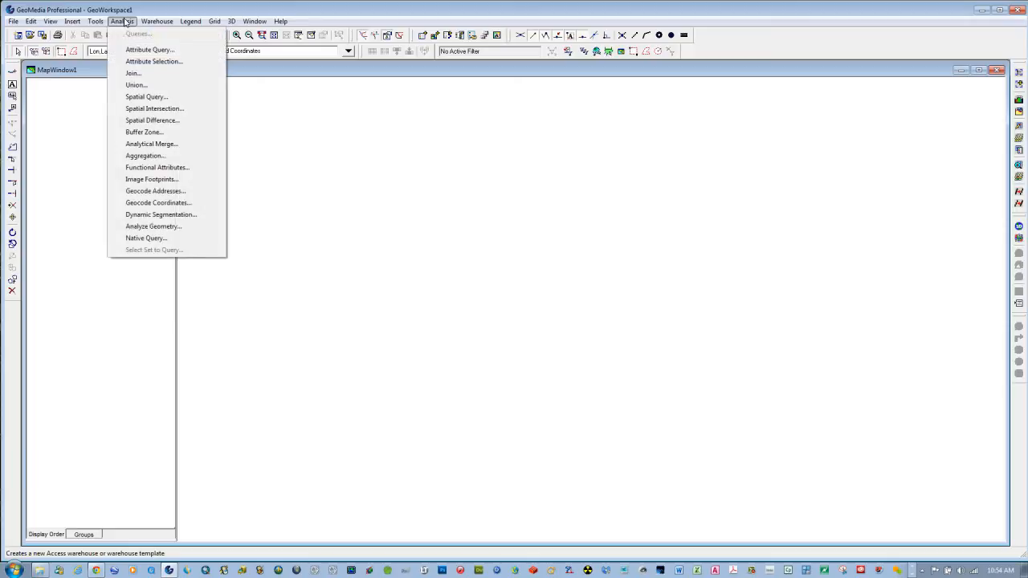
left_click(147, 50)
left_click(470, 231)
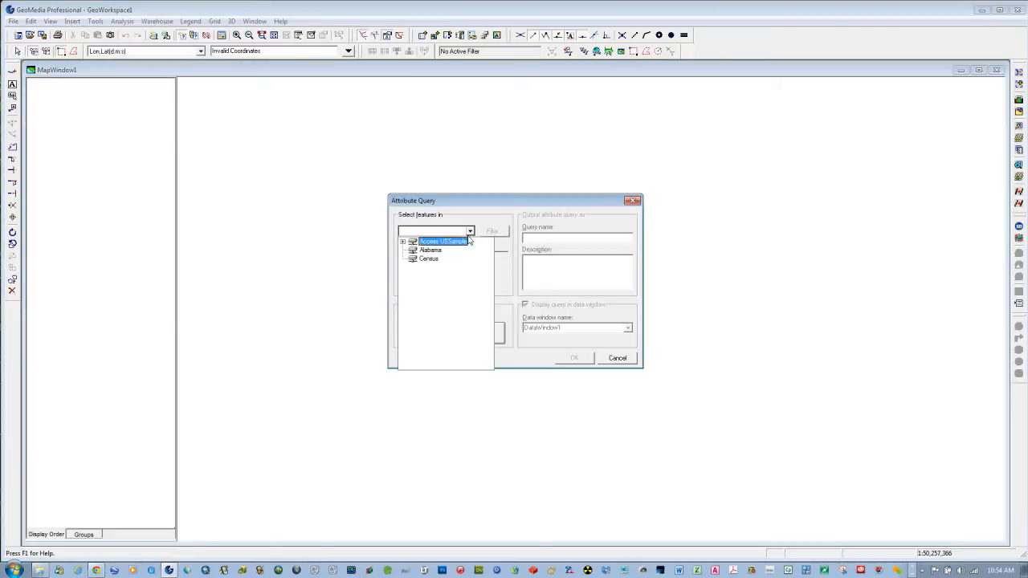
left_click(403, 242)
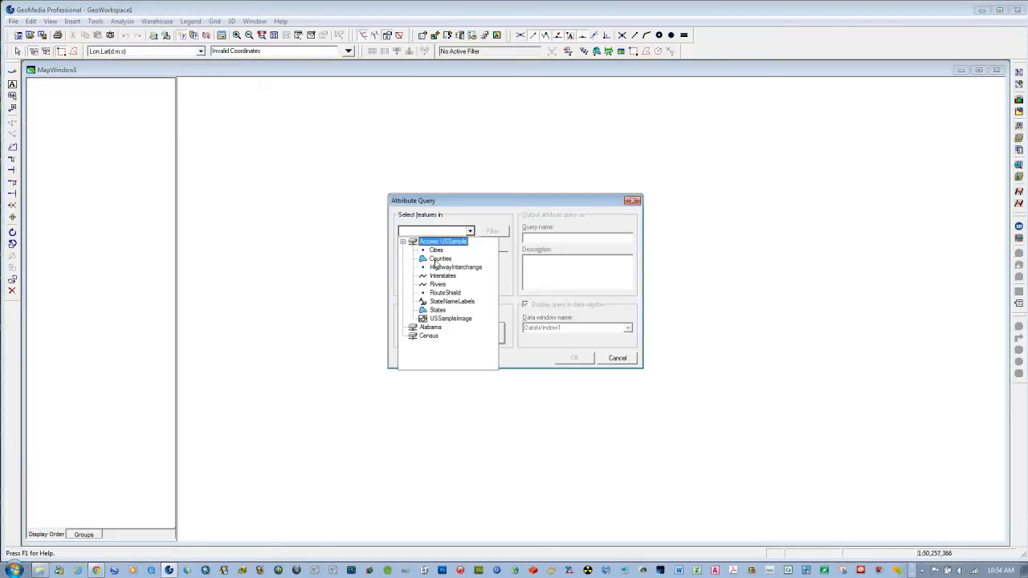
left_click(436, 258)
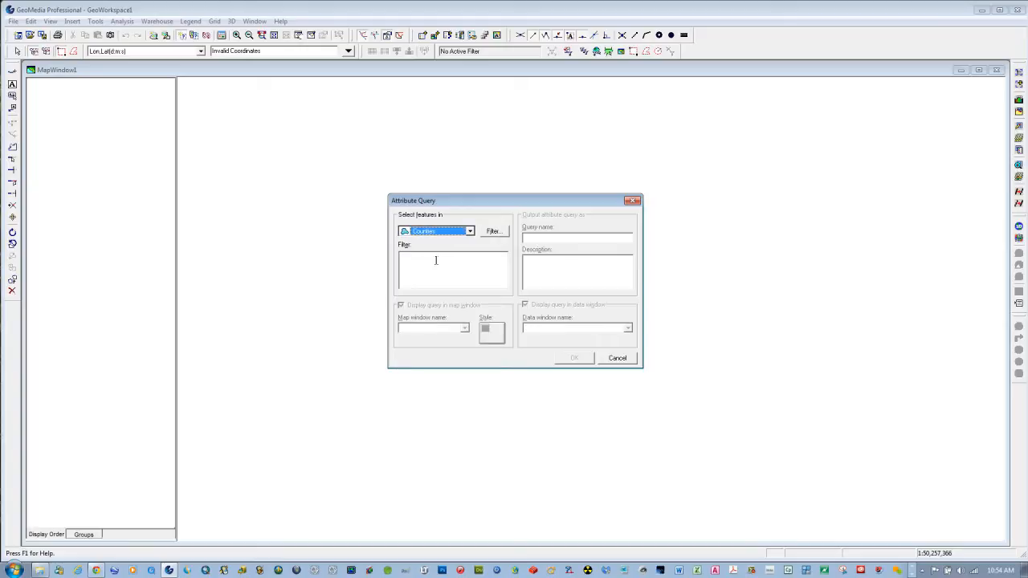
Step: Filter the Counties query to STATE_NAME = 'Alabama', picking the state from the attribute's listed values
left_click(496, 231)
left_click_drag(478, 251, 481, 275)
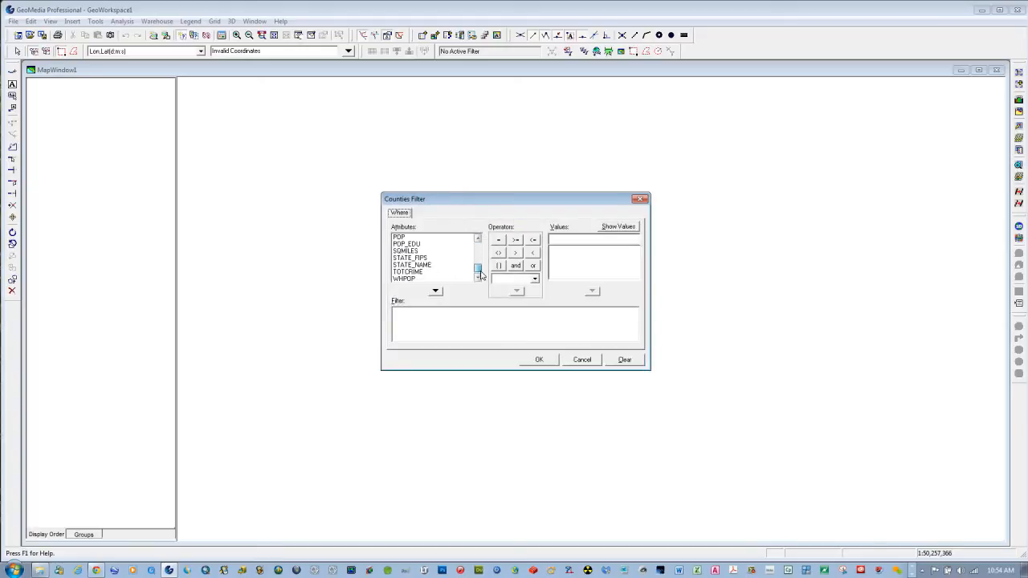
left_click(417, 267)
left_click(434, 292)
left_click(498, 242)
left_click(633, 227)
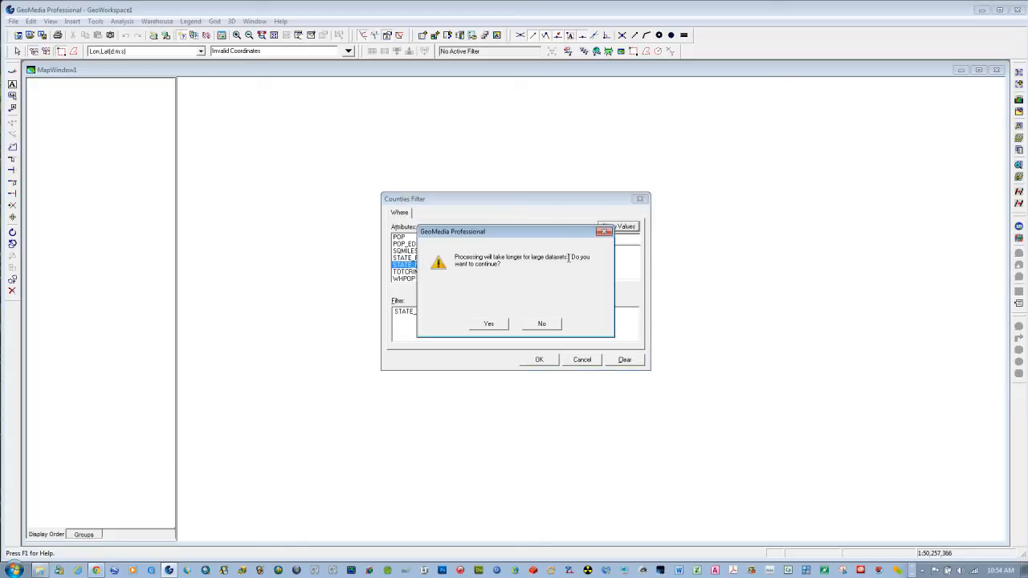
left_click(493, 325)
double_click(567, 251)
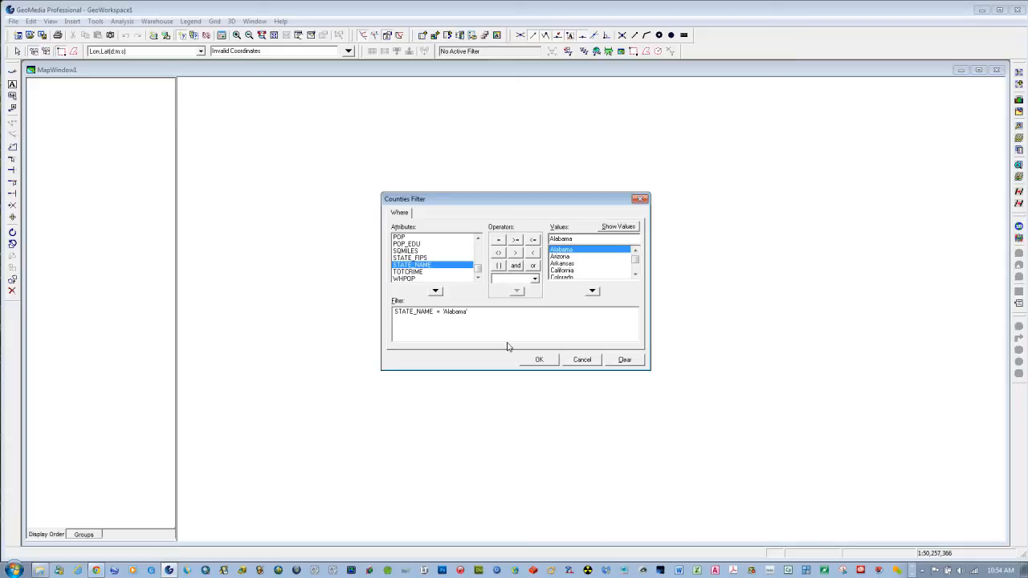
left_click(548, 363)
Step: Turn off the Counties query's display in both the data window and the map window, and create the query
left_click(527, 306)
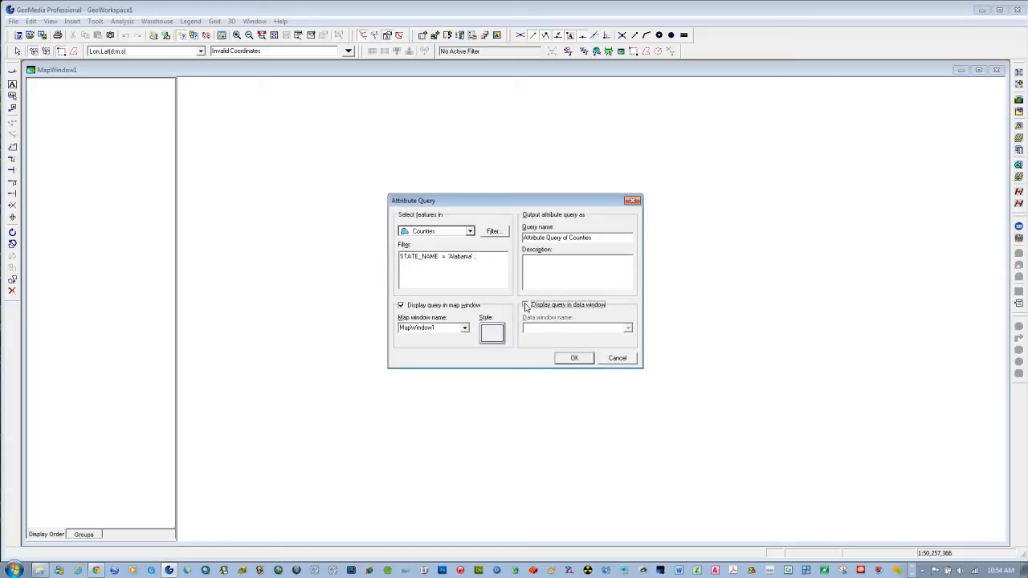
left_click(401, 305)
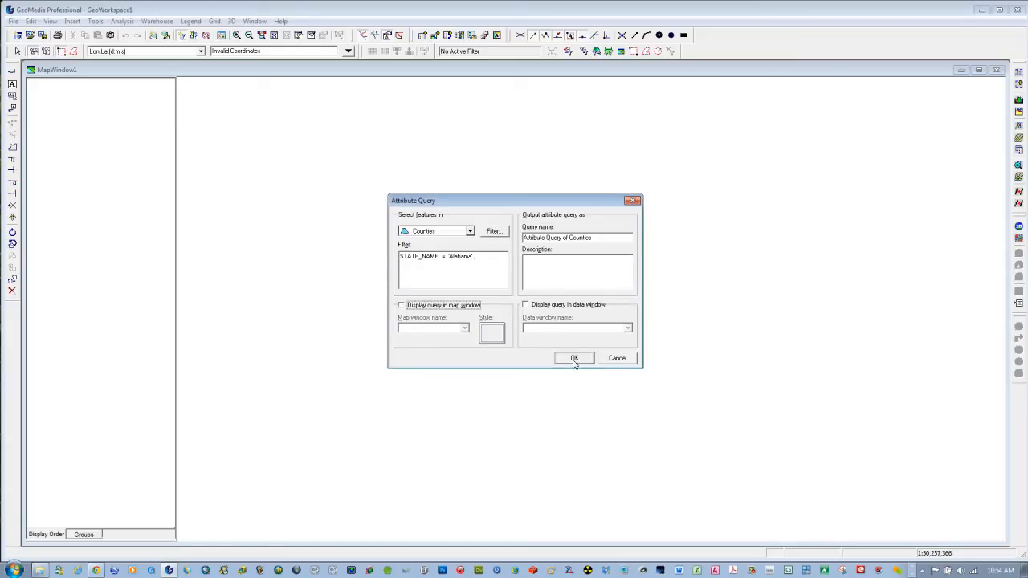
left_click(574, 362)
Step: Start another attribute query on the States features of the Access USSample connection
left_click(122, 21)
left_click(133, 49)
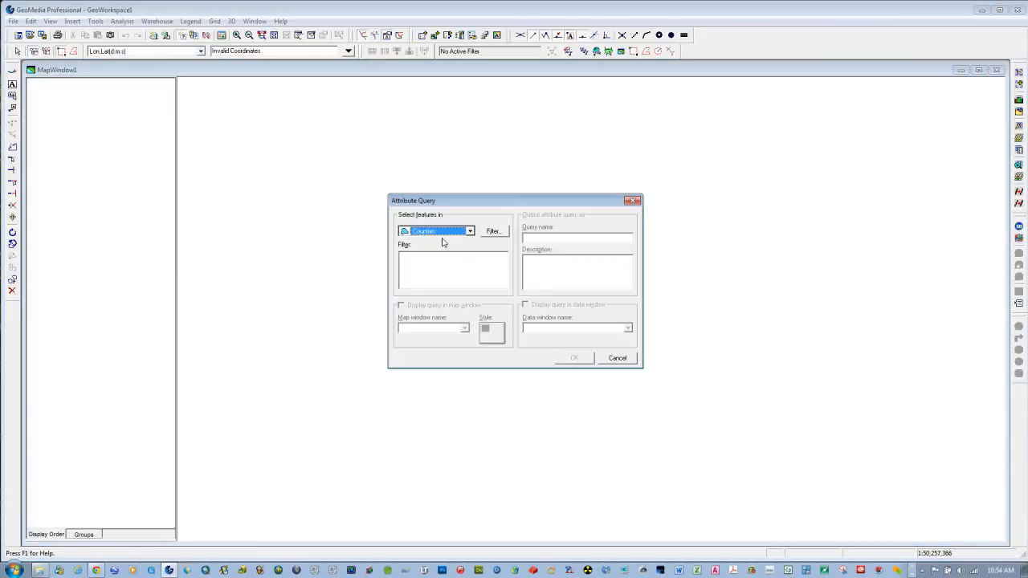
left_click(471, 232)
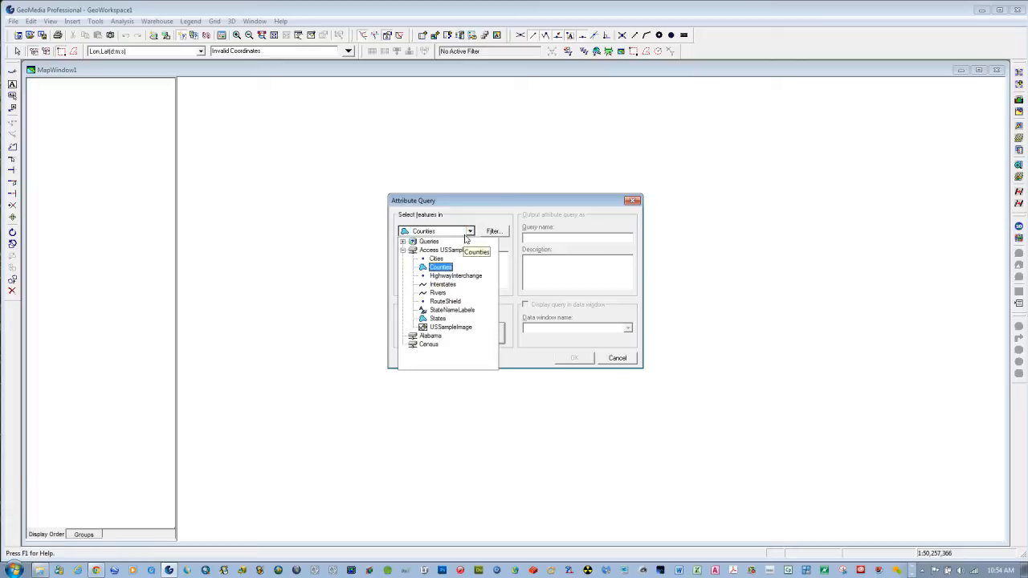
left_click(438, 319)
Step: Filter the States query to STATE_NAME = 'Alabama' and create the query
left_click(493, 231)
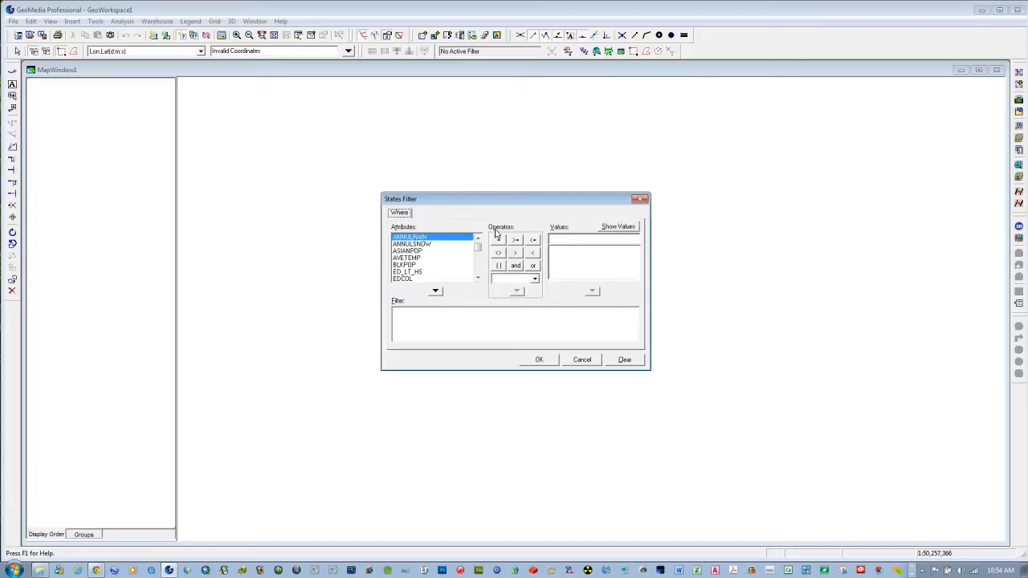
left_click_drag(477, 248, 477, 270)
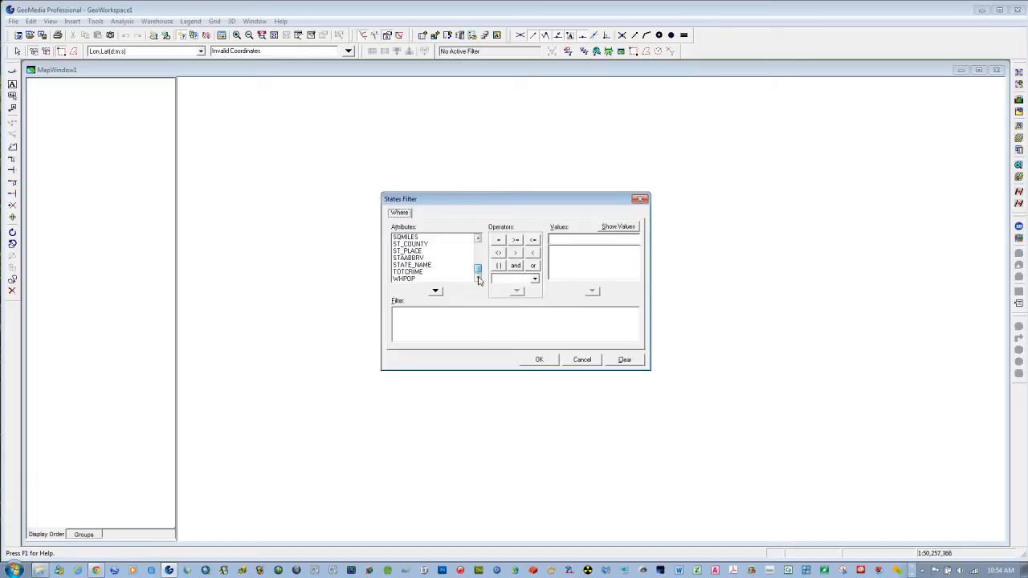
double_click(411, 265)
left_click(498, 239)
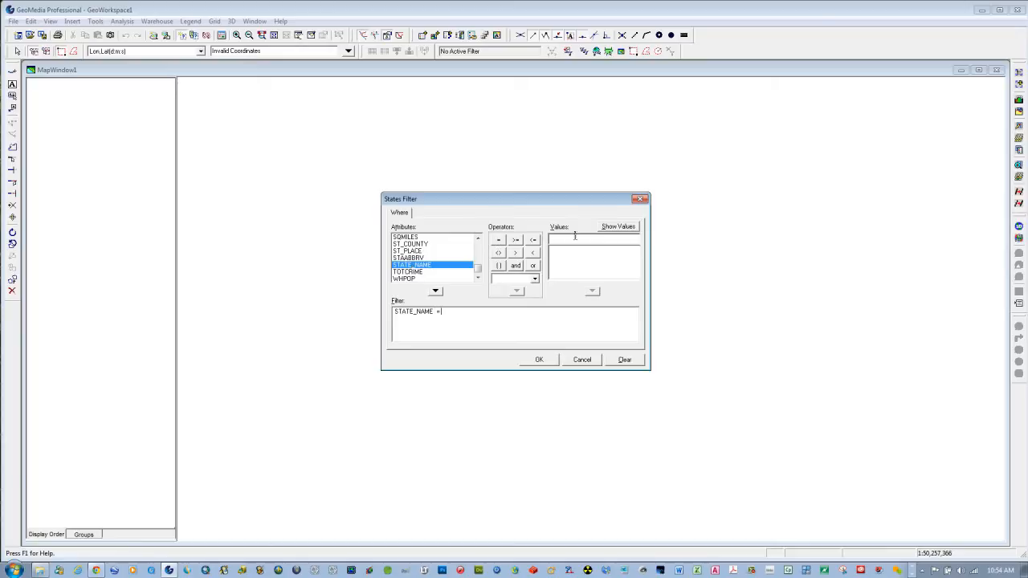
left_click(624, 229)
left_click(489, 323)
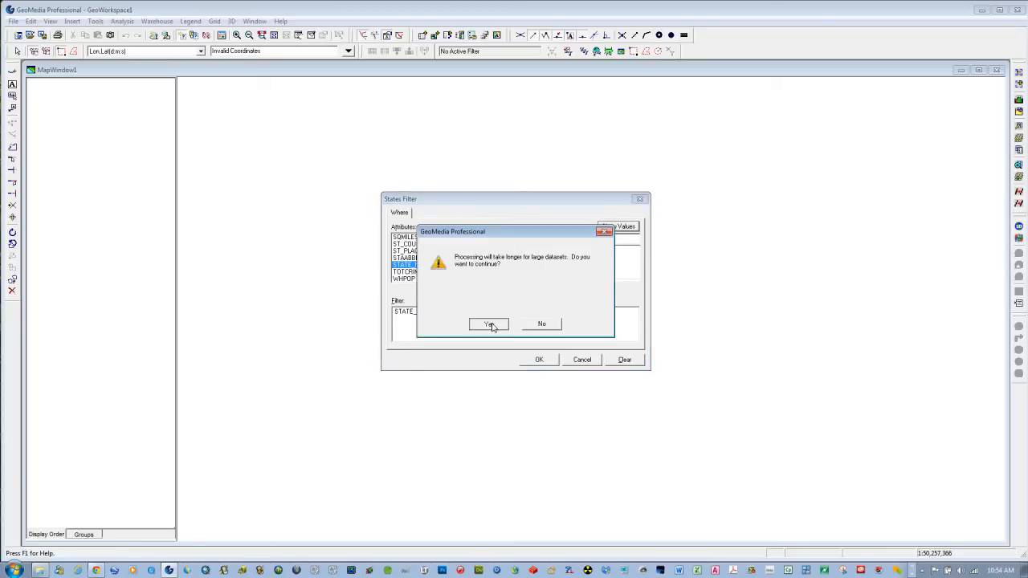
double_click(561, 250)
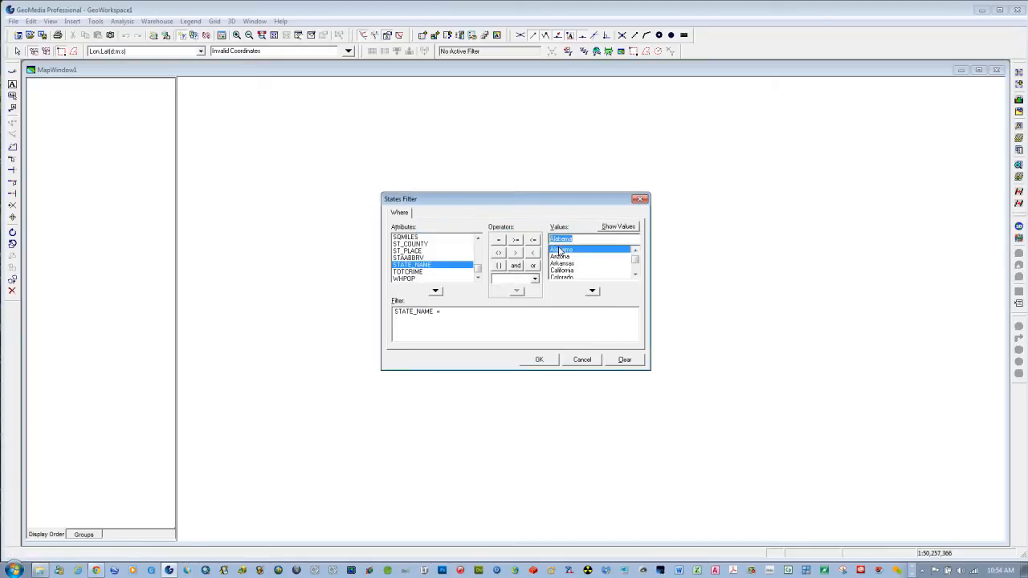
left_click(538, 360)
left_click(575, 358)
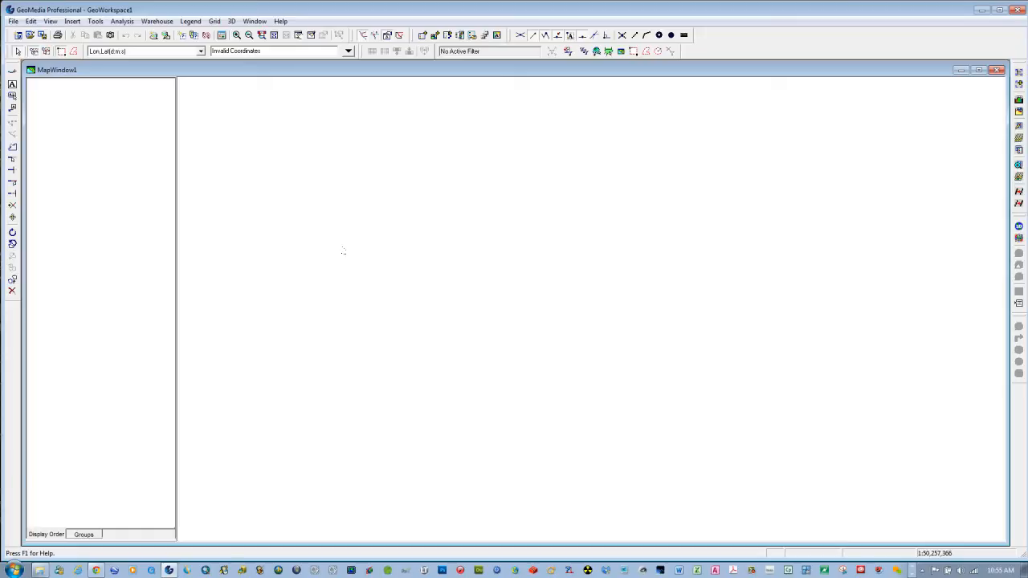
Step: Set up an output to feature classes with both attribute queries as sources and Alabama as the target connection
left_click(157, 21)
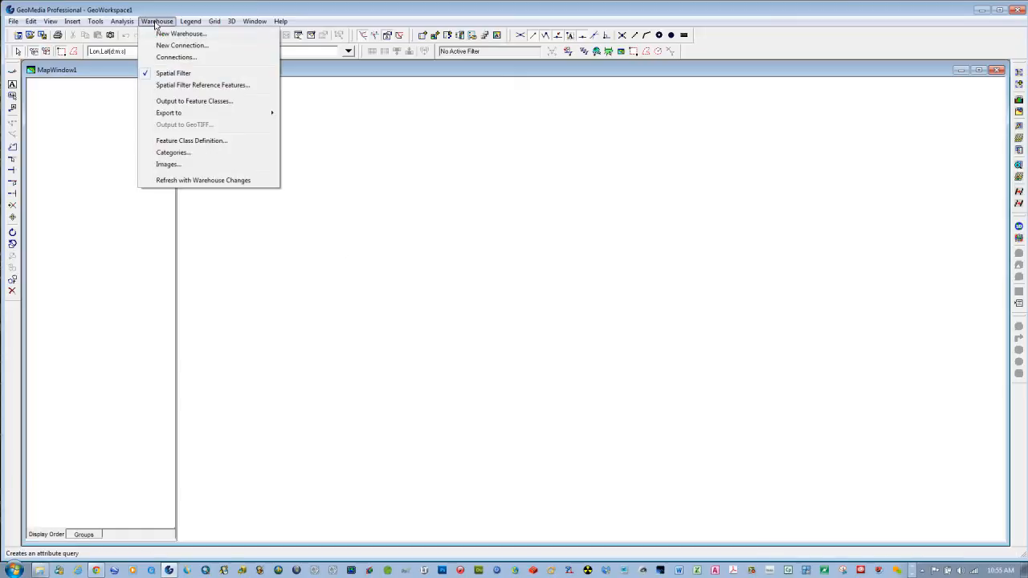
left_click(185, 100)
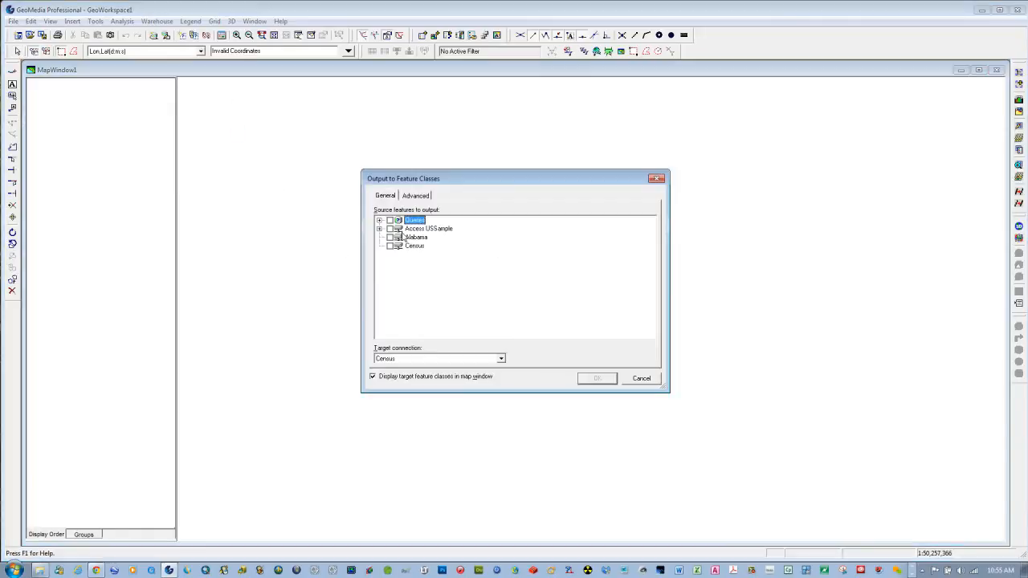
left_click(379, 220)
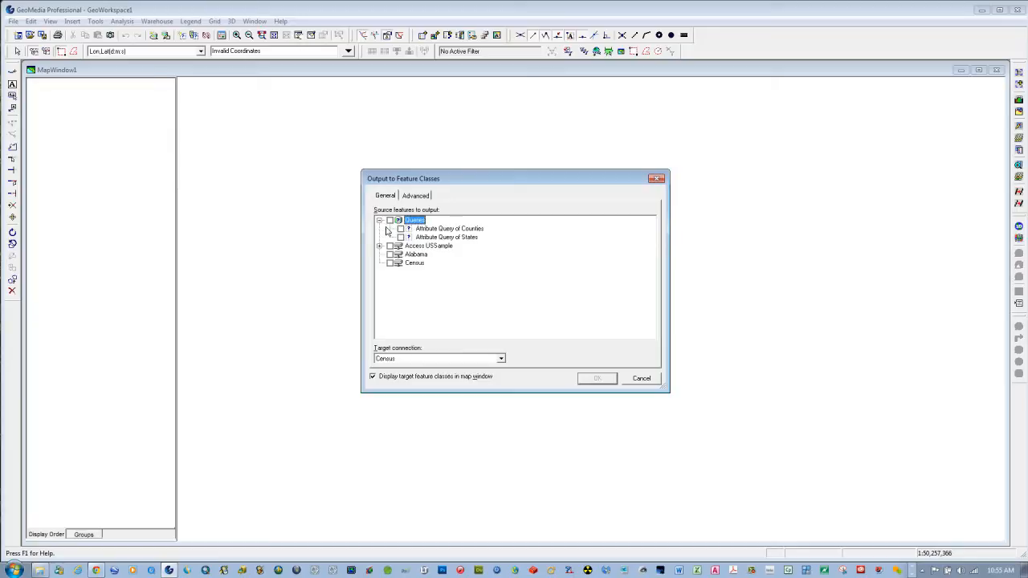
left_click(390, 220)
left_click(501, 360)
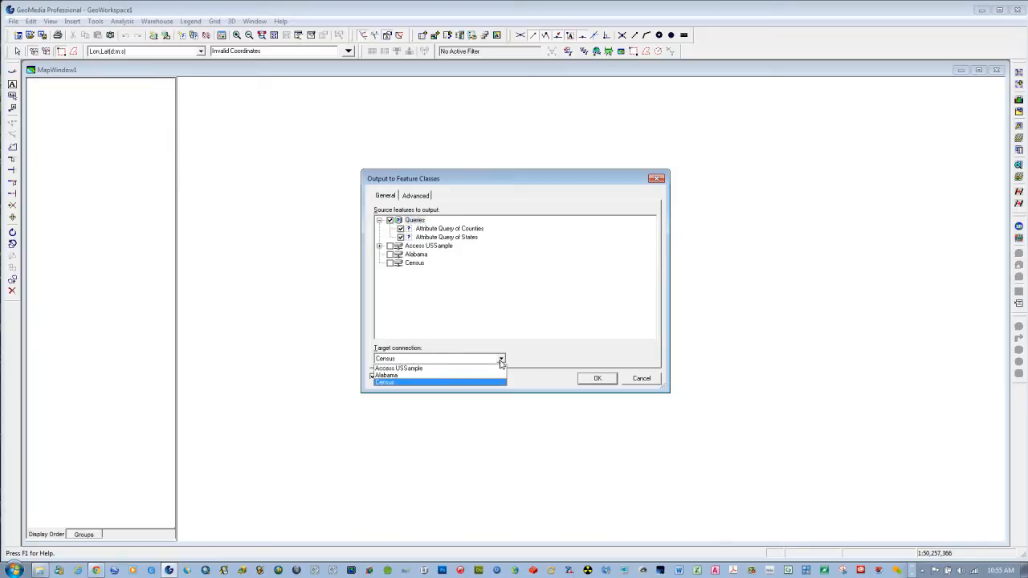
left_click(443, 374)
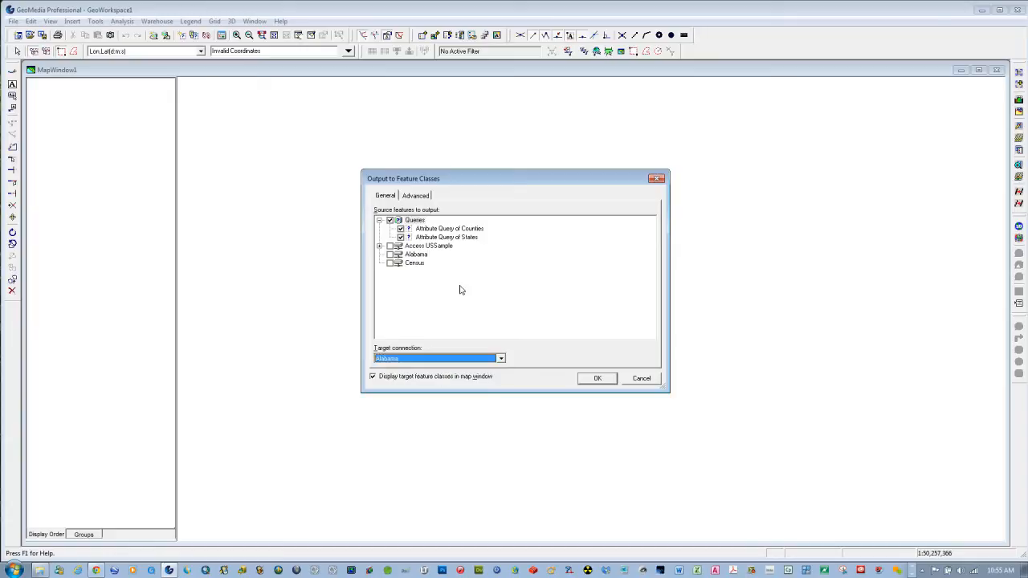
Step: Name the target feature classes Alabama_Counties for the Counties query and Alabama for the States query, and run the output
left_click(417, 197)
left_click(541, 229)
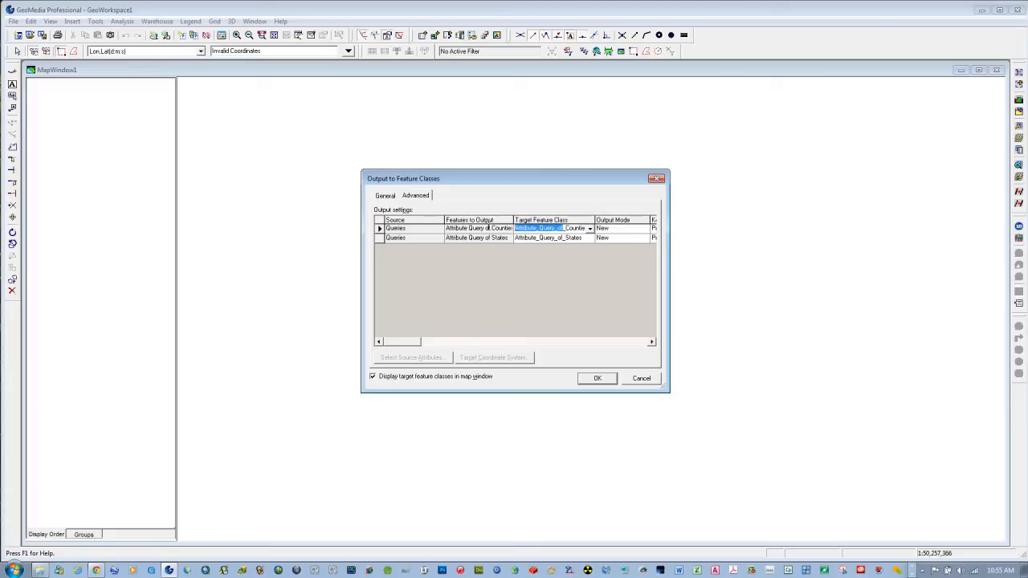
type("Alabama_Counties")
left_click(576, 237)
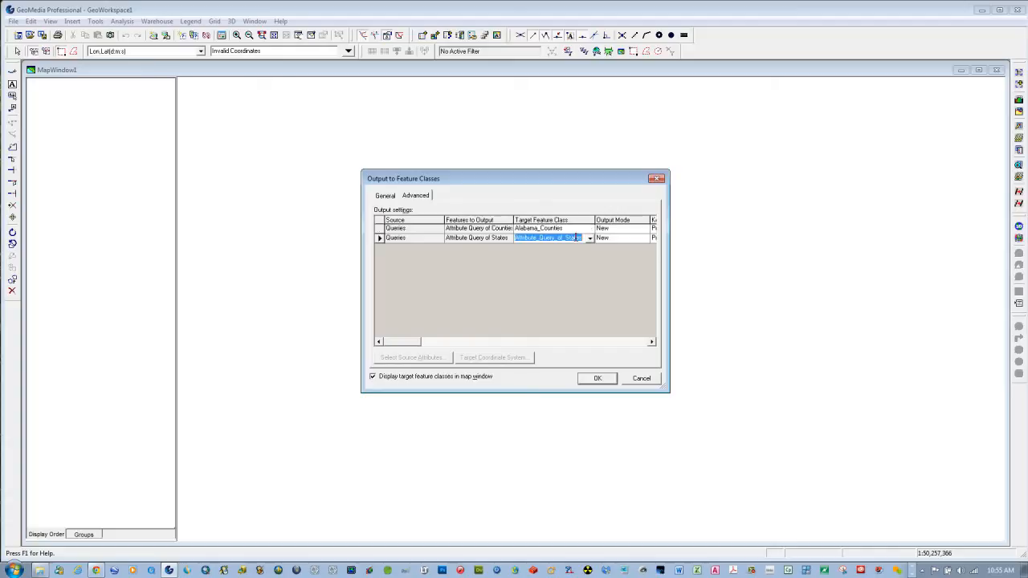
type("Alabama")
left_click(595, 379)
left_click(509, 322)
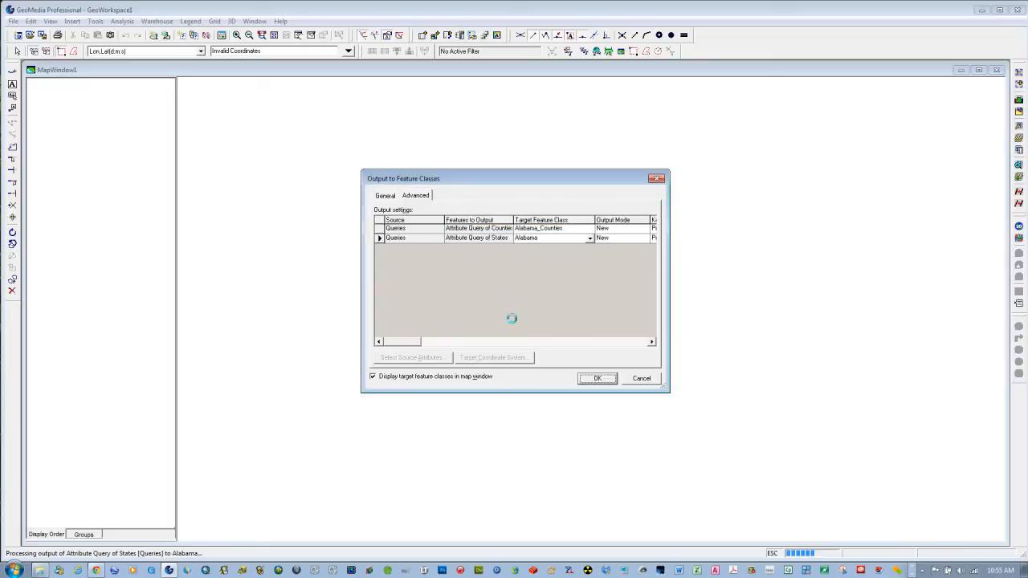
Step: Change the boundary colour of the Alabama_Counties legend entry to black
left_click(537, 313)
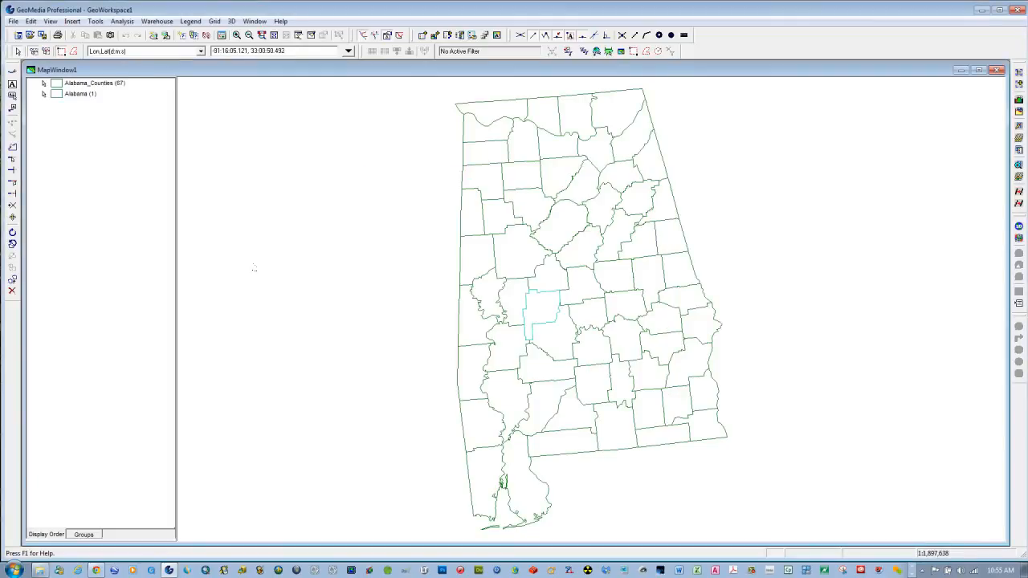
double_click(55, 85)
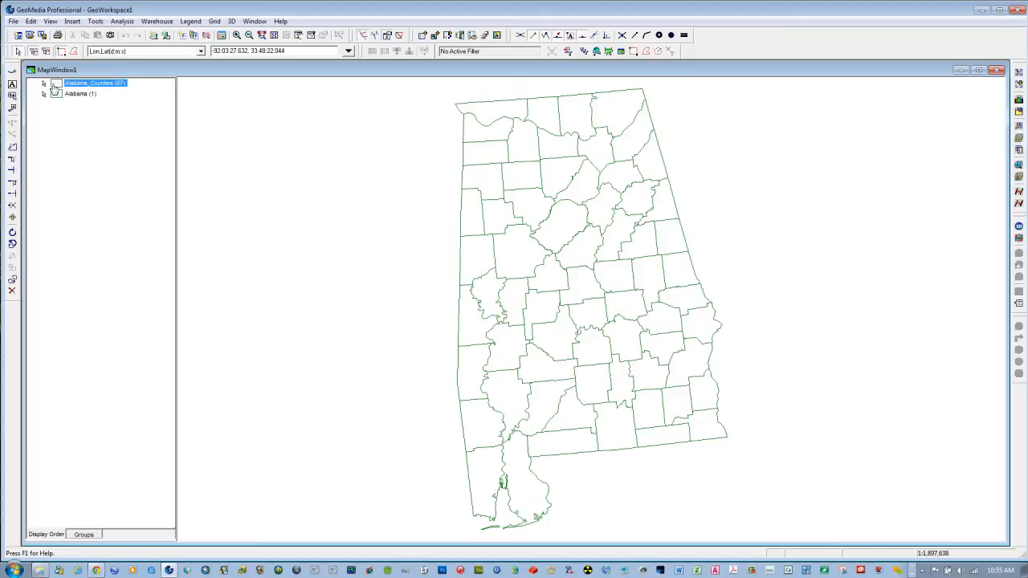
left_click(565, 310)
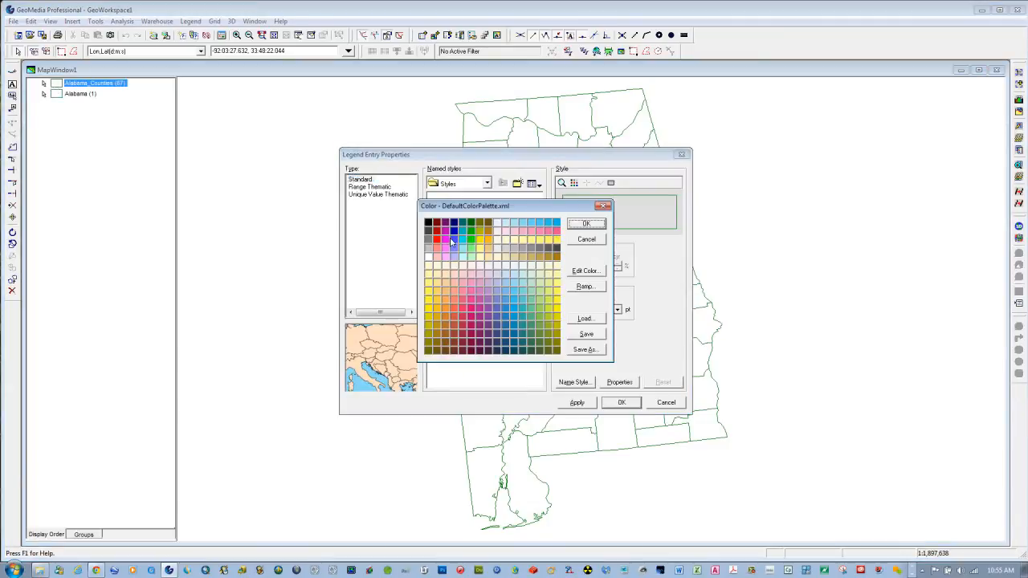
left_click(596, 226)
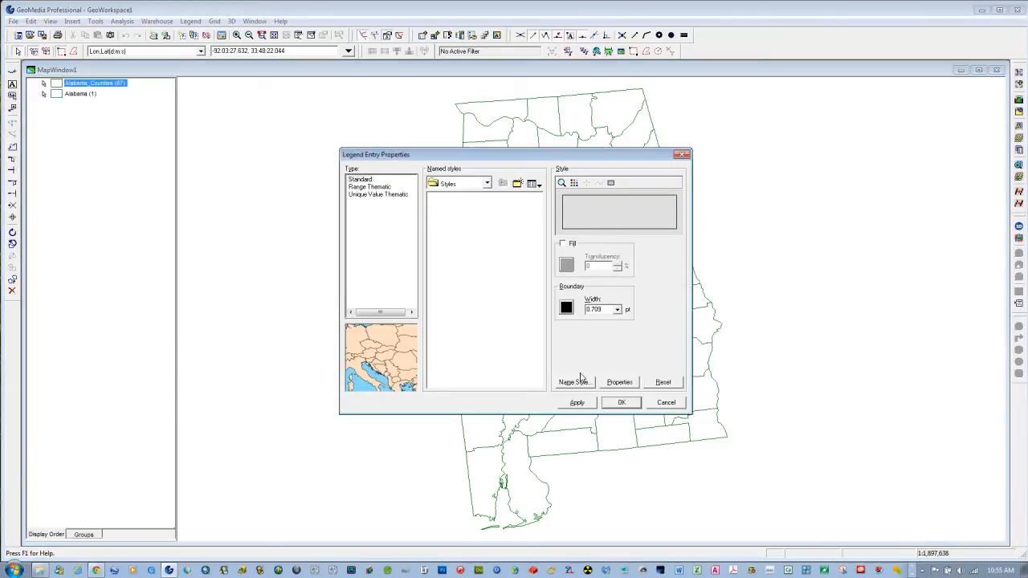
left_click(578, 403)
left_click(615, 403)
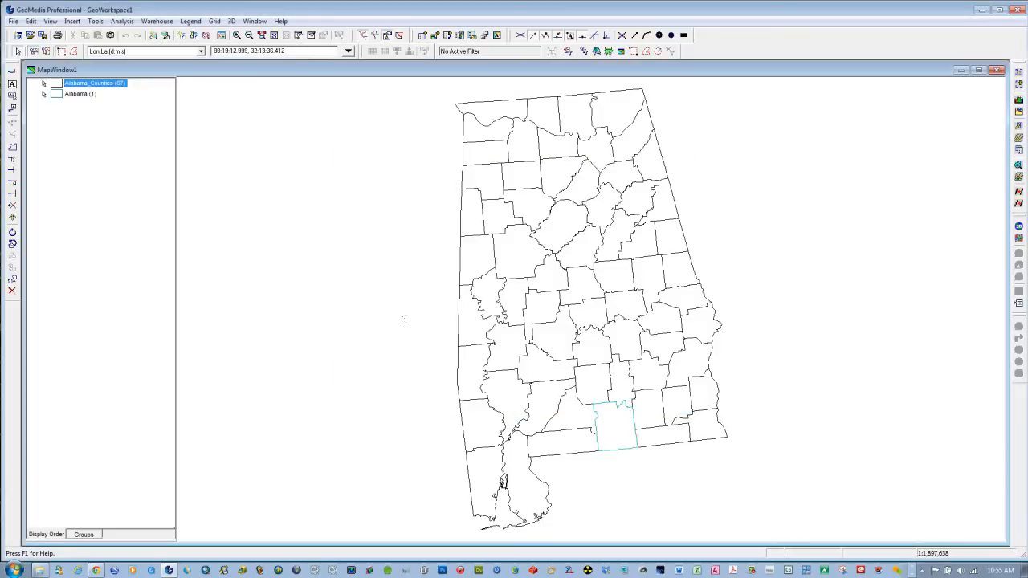
Step: Change the boundary colour of the Alabama legend entry to dark blue
double_click(66, 94)
left_click(567, 308)
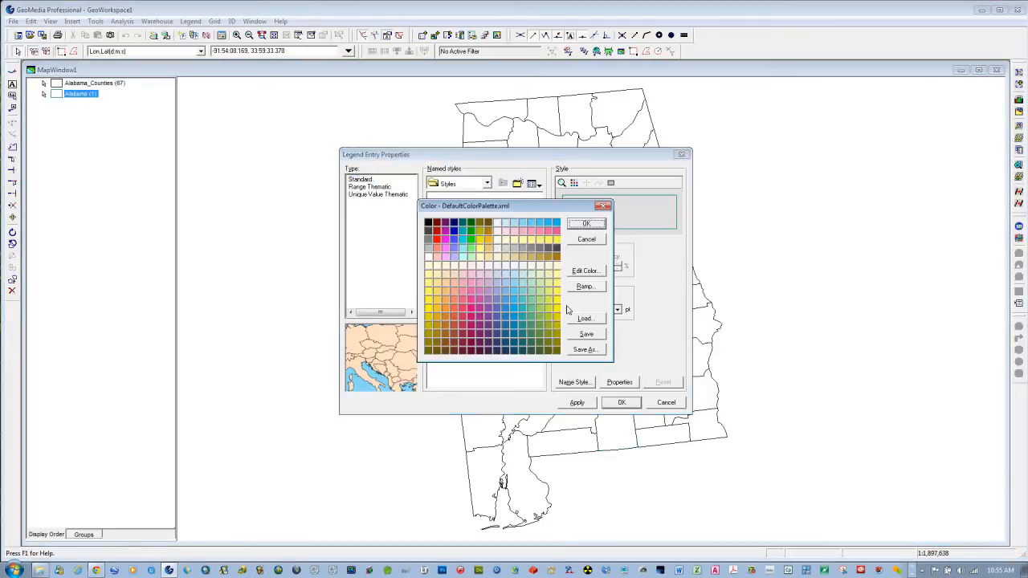
left_click(453, 232)
left_click(586, 224)
left_click(577, 403)
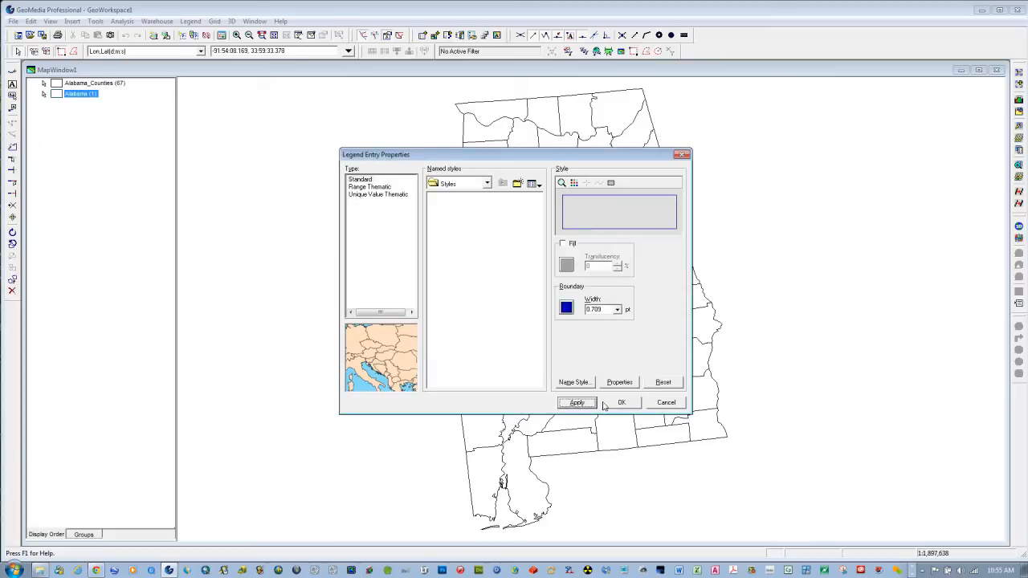
left_click(567, 308)
left_click(455, 223)
left_click(576, 225)
left_click(576, 403)
left_click(621, 402)
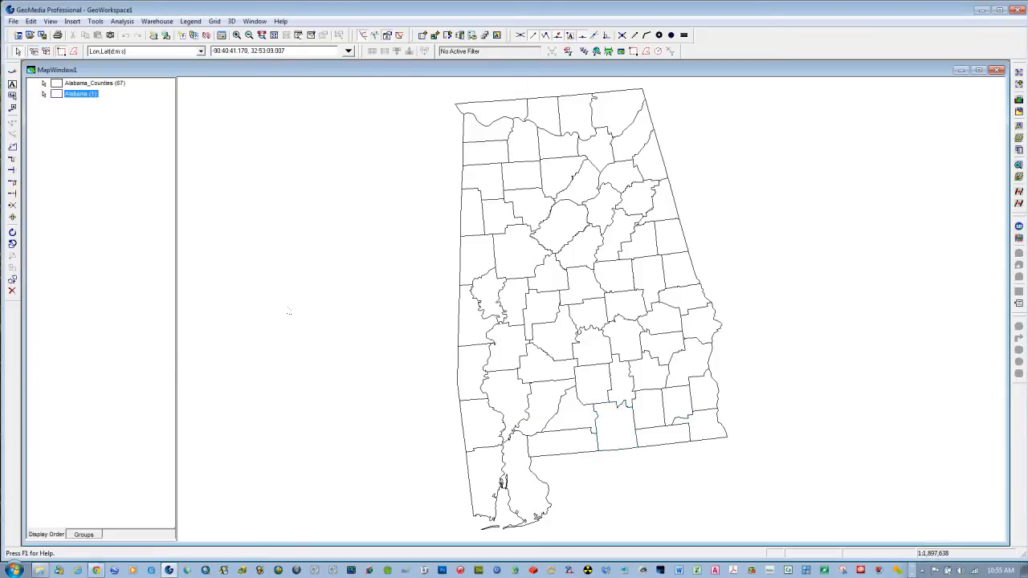
left_click(114, 262)
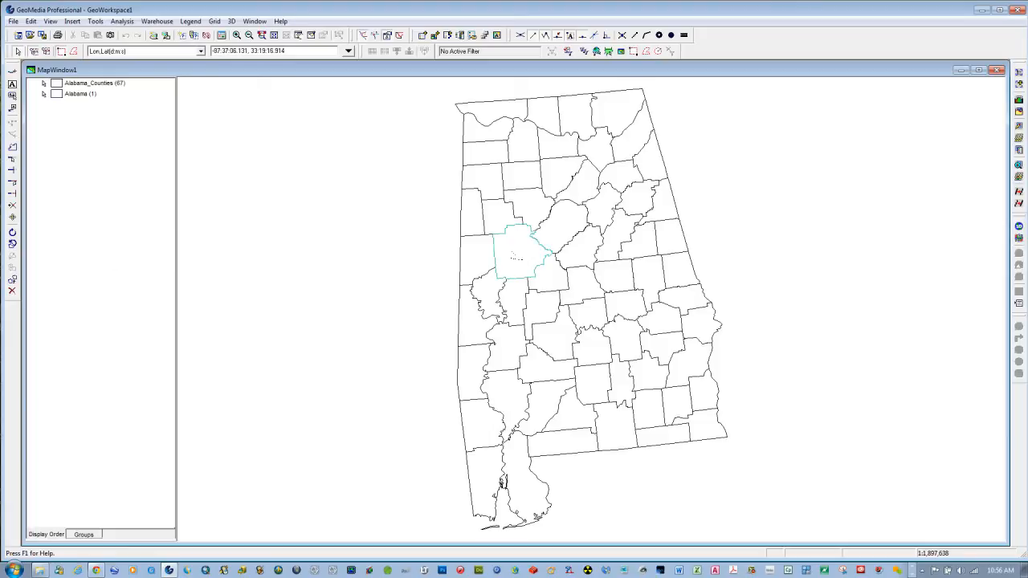
Step: Review the attributes of the Tuscaloosa county feature in Alabama_Counties down to the annual snow field
left_click(514, 256)
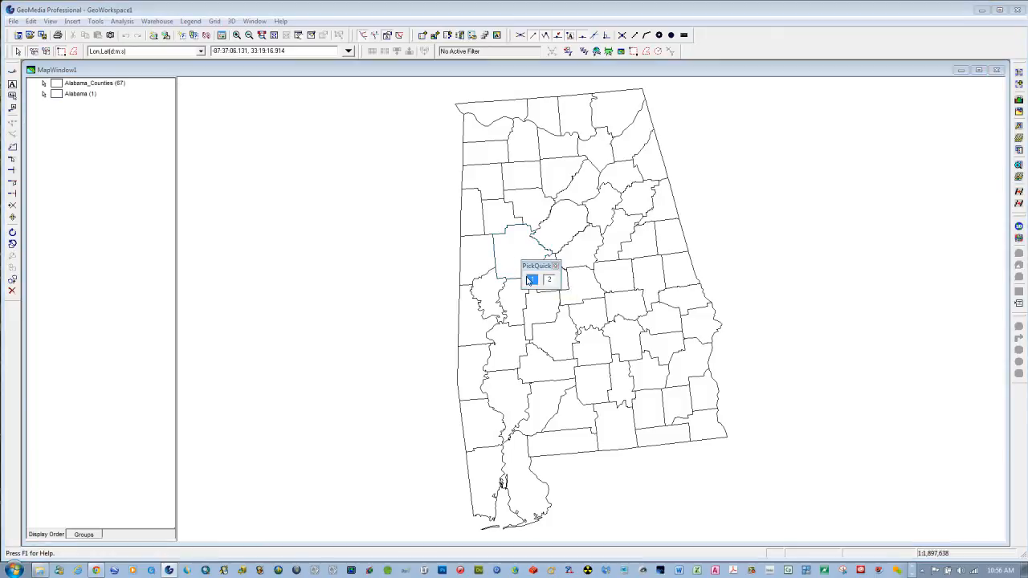
double_click(531, 281)
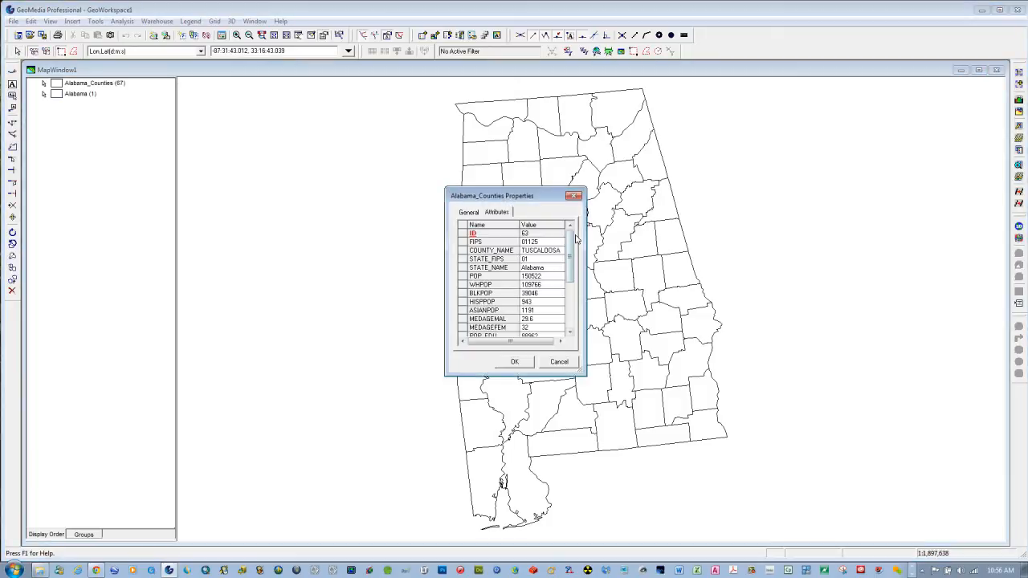
left_click_drag(573, 251, 572, 320)
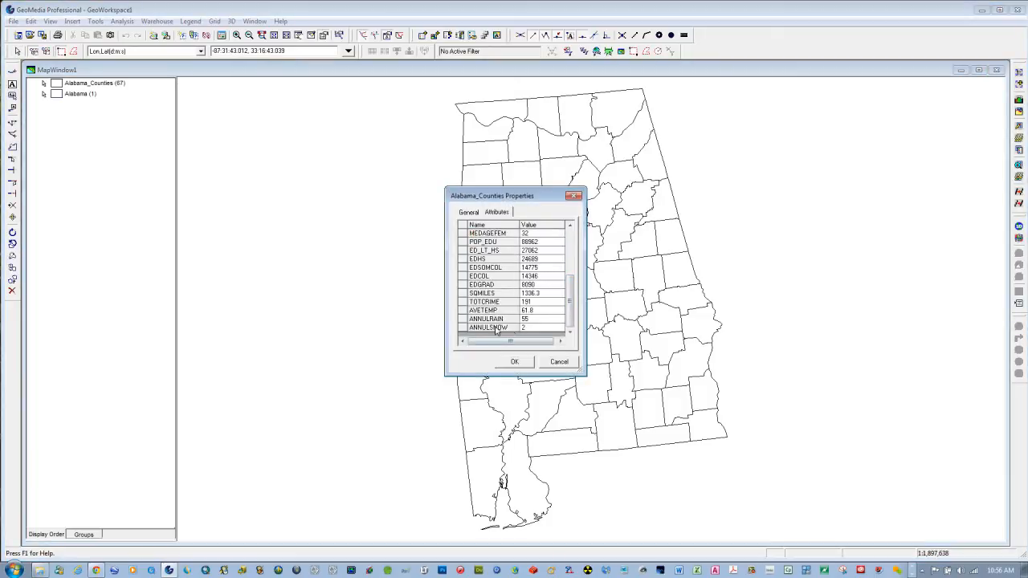
left_click(516, 363)
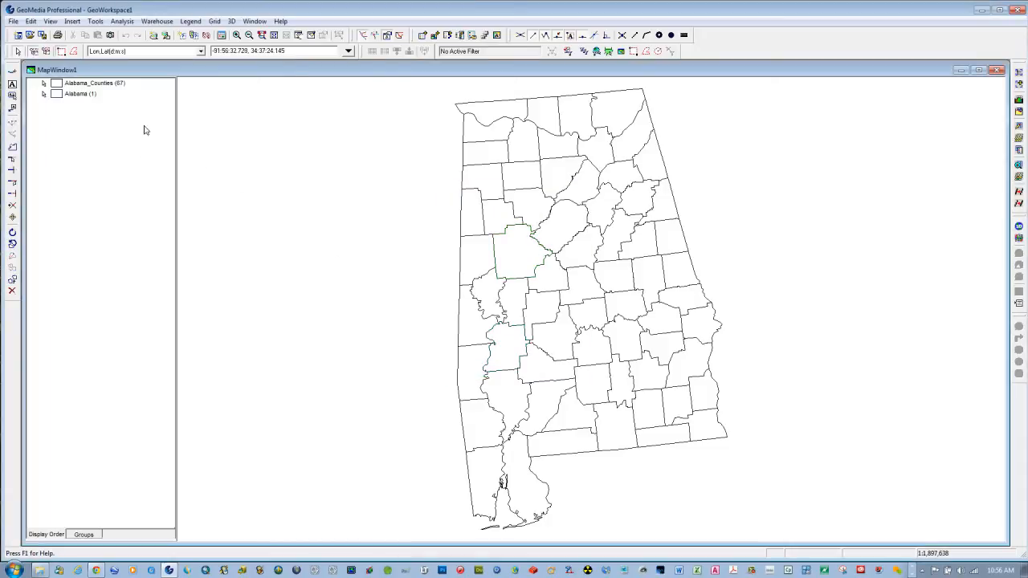
Step: Start attaching a table to the Census connection in the feature class definitions, with Excel 97 as the data source type
left_click(157, 21)
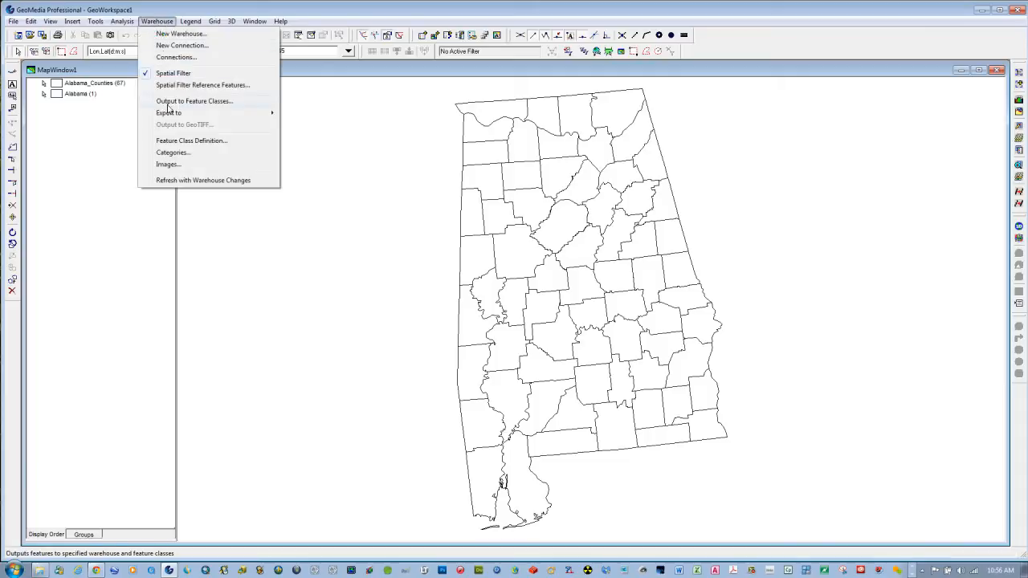
left_click(180, 141)
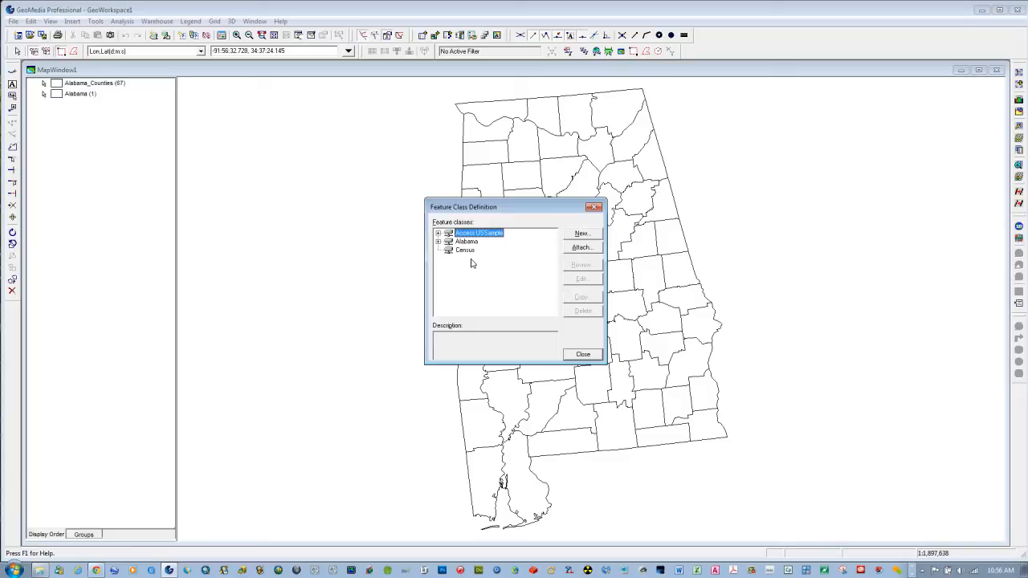
left_click(467, 251)
left_click(585, 247)
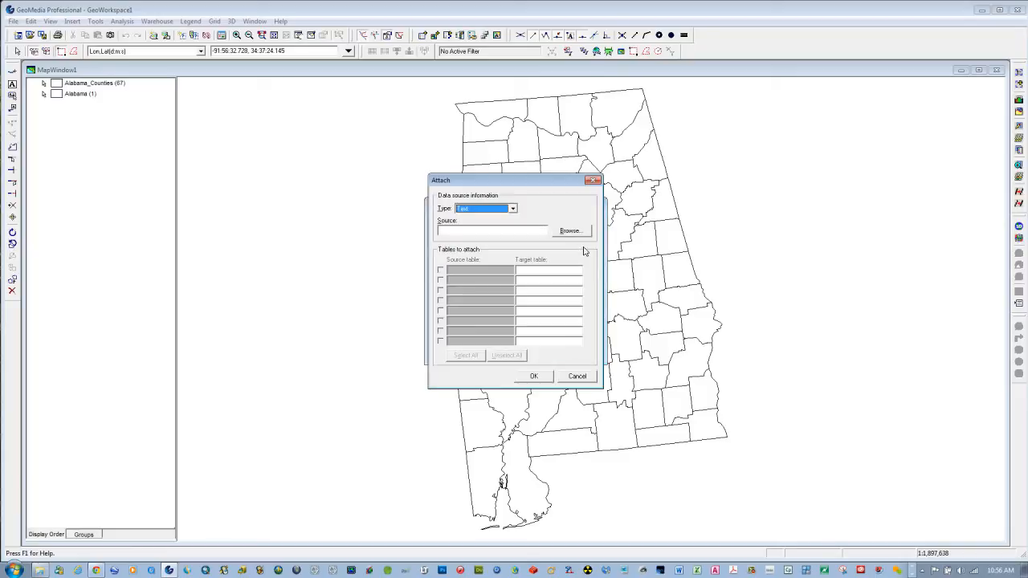
left_click(512, 210)
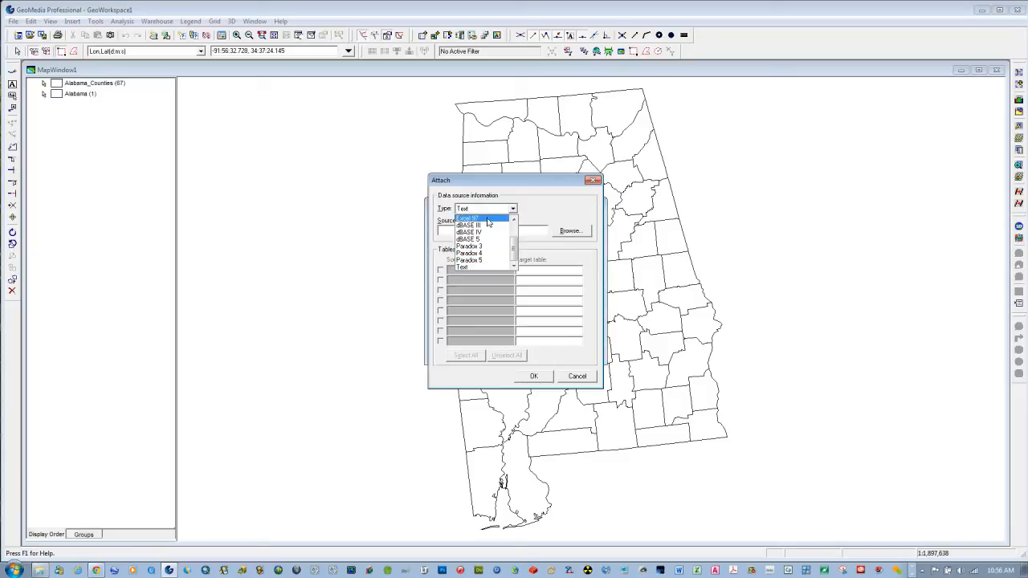
left_click(488, 219)
Step: Choose tgr01000sf1cty.xls from the LAB07 folder on Local Disk (C:) as the source to attach
left_click(564, 232)
left_click(554, 194)
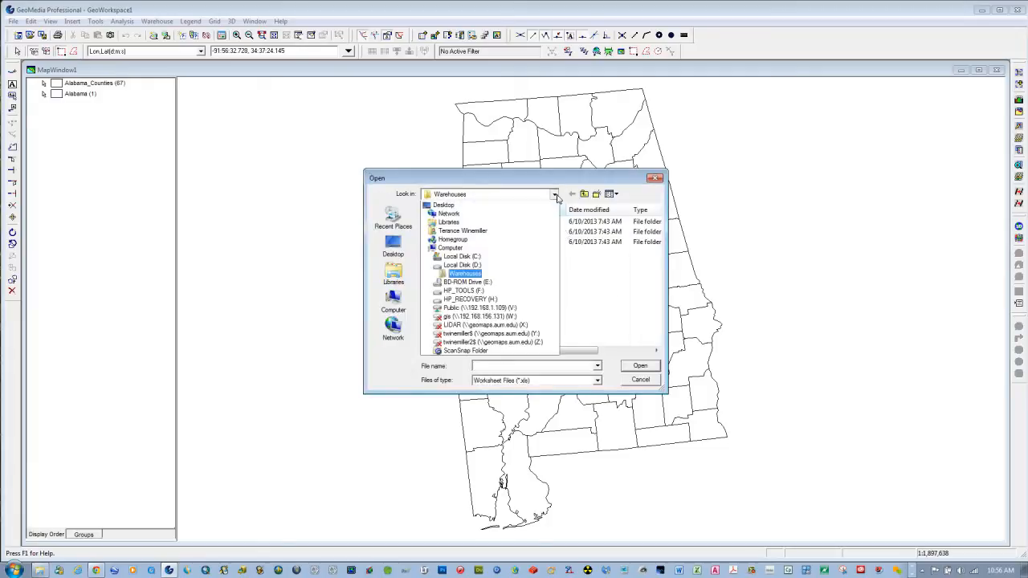
left_click(462, 265)
left_click(657, 249)
left_click_drag(659, 249, 657, 339)
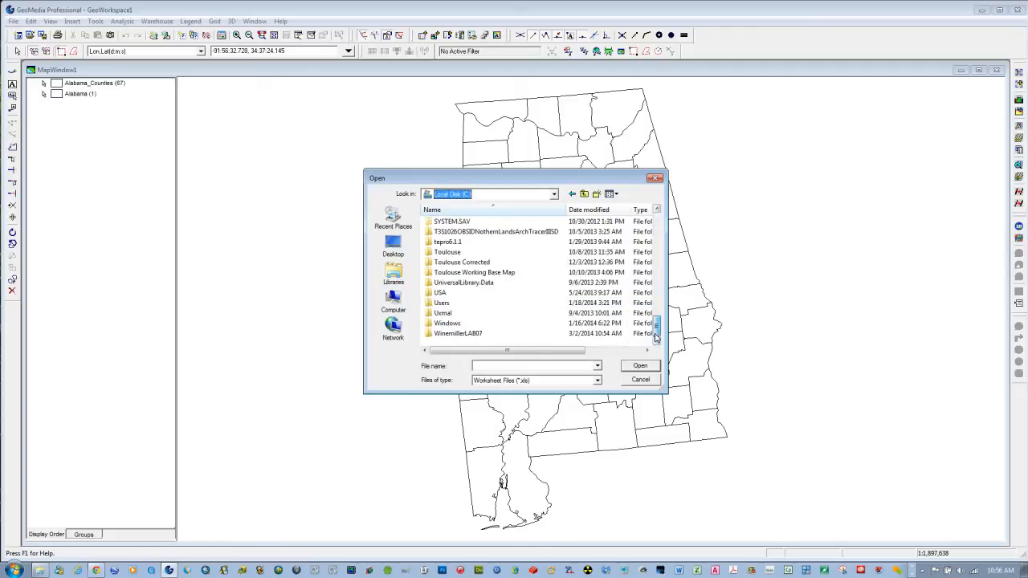
double_click(447, 335)
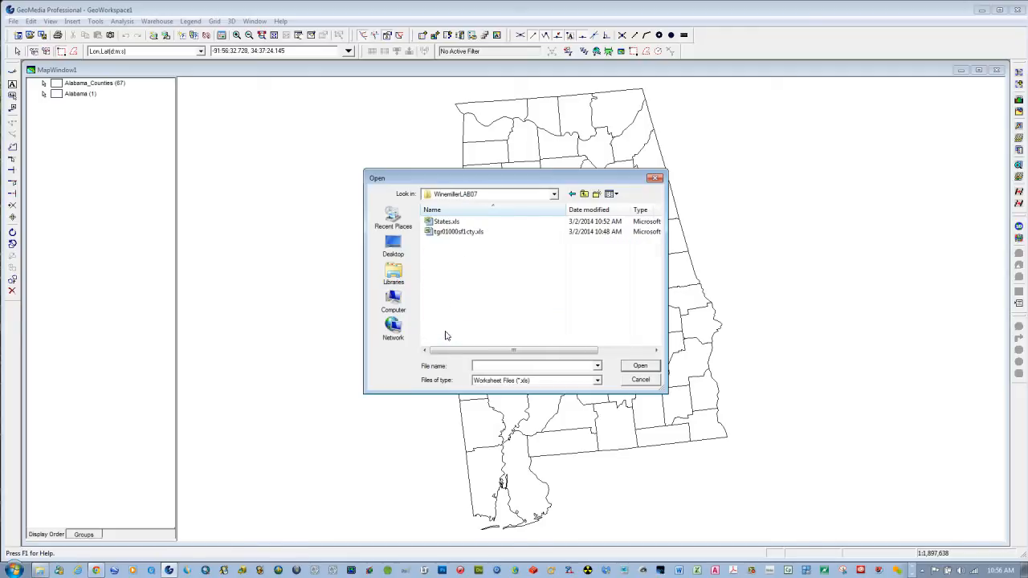
left_click(440, 233)
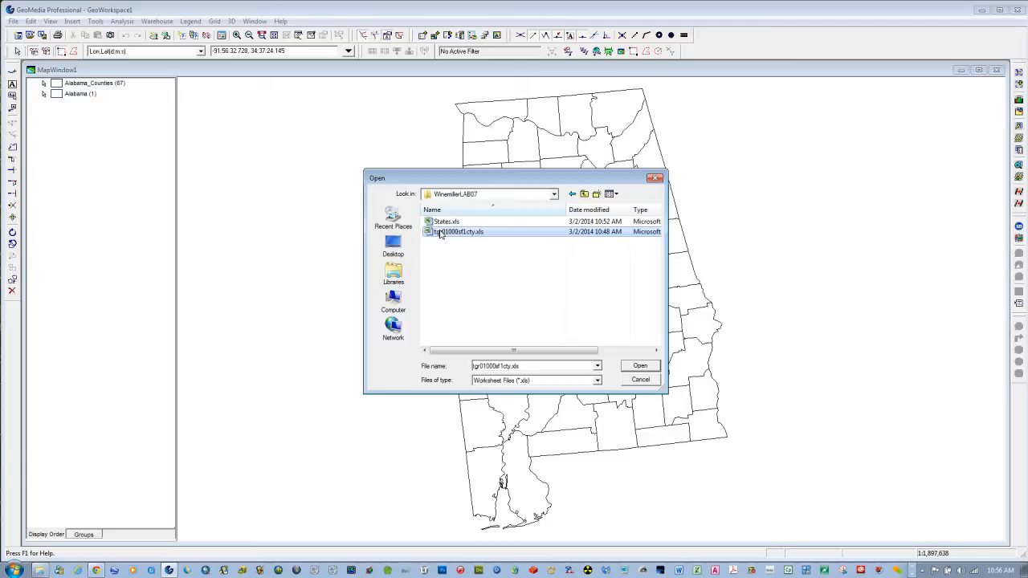
left_click(639, 366)
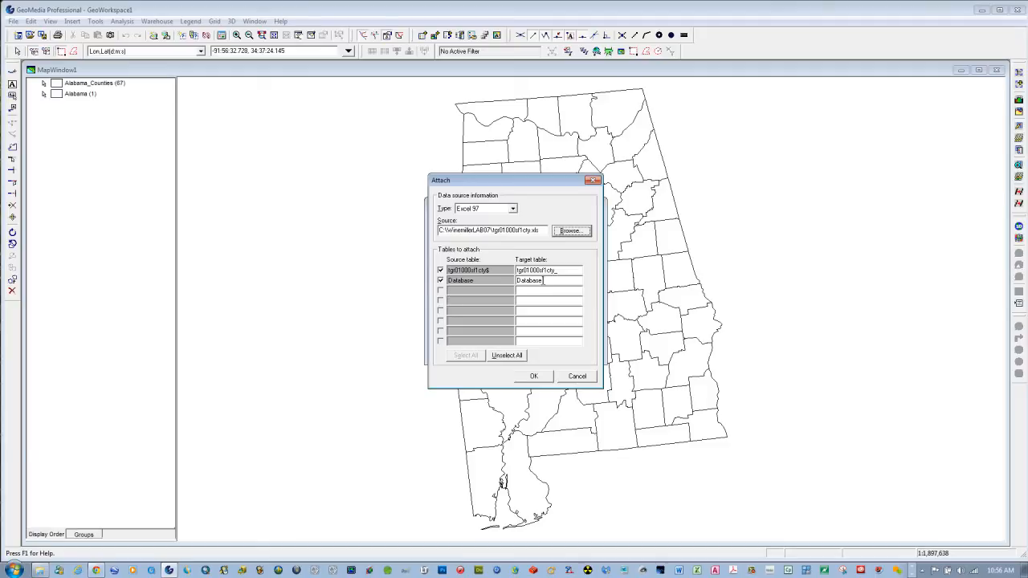
Step: Attach only the tgr01000sf1cty$ table, excluding Database, with Tiger_Census as its target name, and finish the feature class definition
left_click(440, 280)
left_click(565, 270)
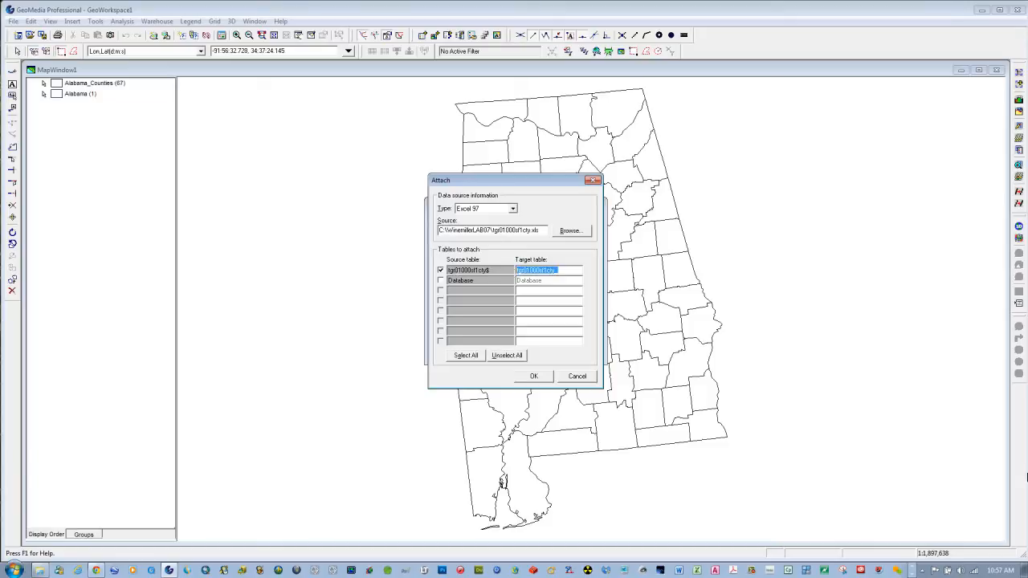
type("Tiger_Census")
left_click(533, 376)
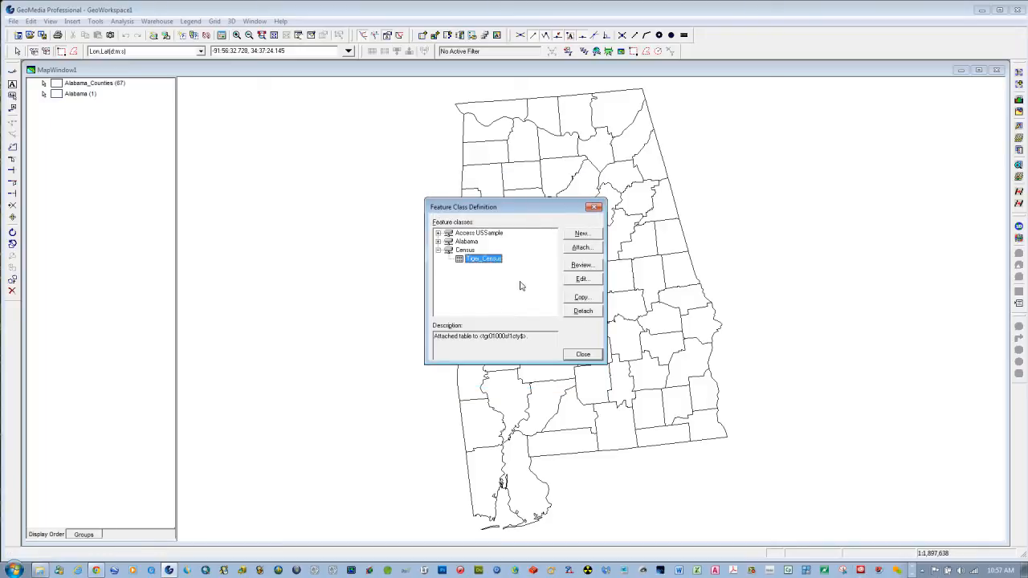
left_click(583, 353)
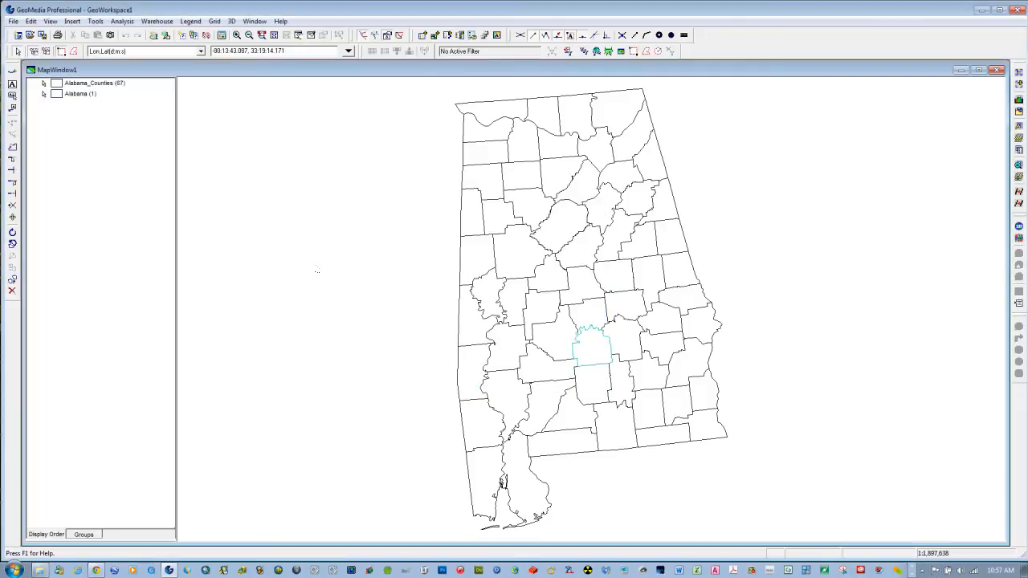
Step: Display the Tiger_Census table in a new data window, check its percentage columns, and close the window
left_click(255, 21)
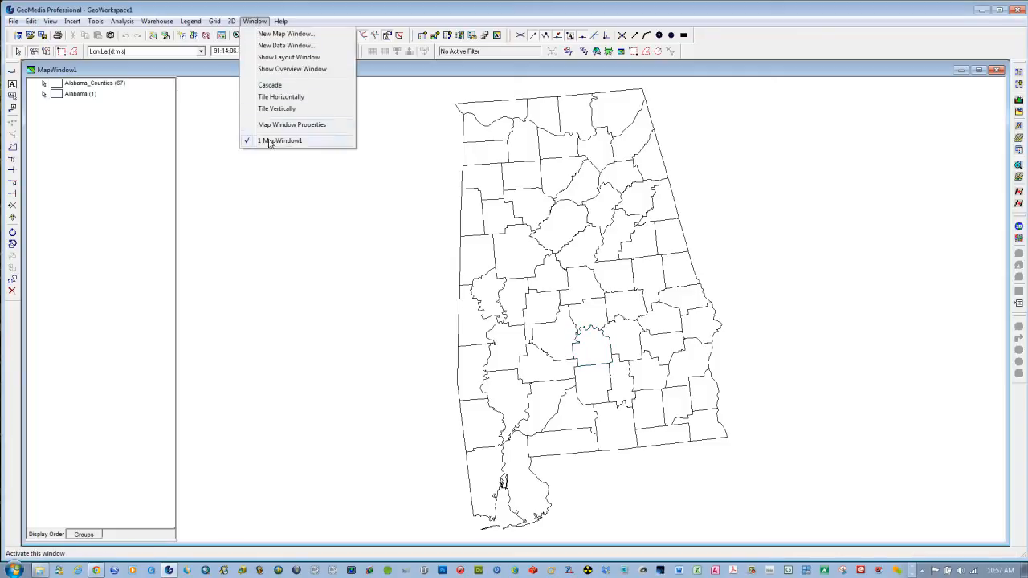
left_click(270, 46)
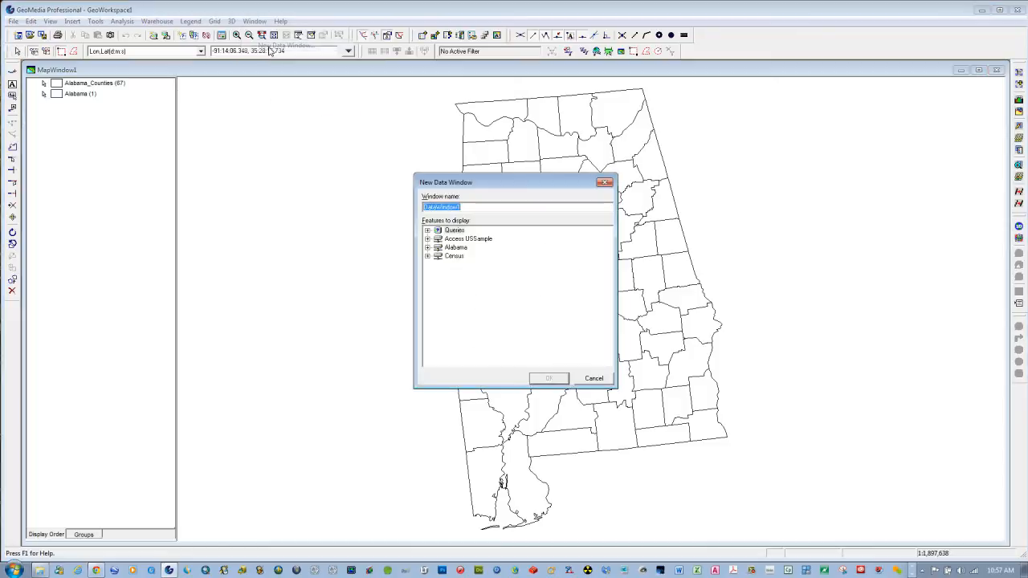
left_click(427, 256)
left_click(454, 266)
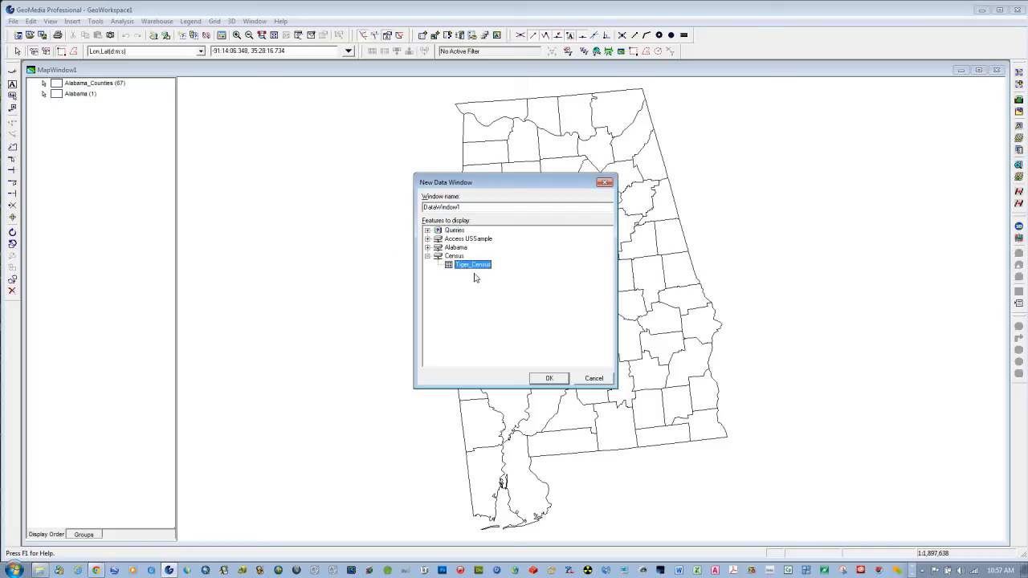
left_click(549, 378)
left_click(658, 387)
left_click(671, 390)
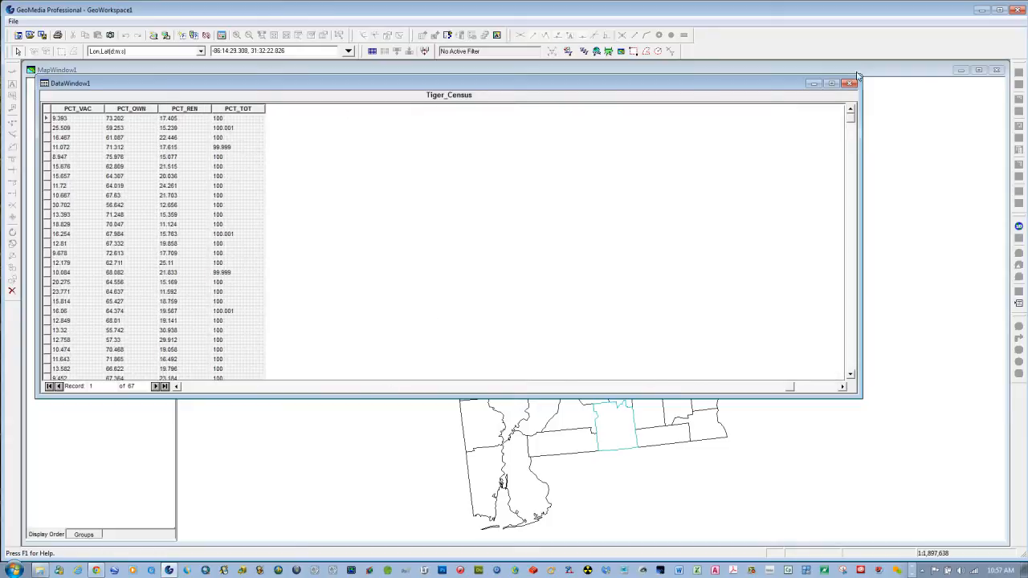
left_click(849, 83)
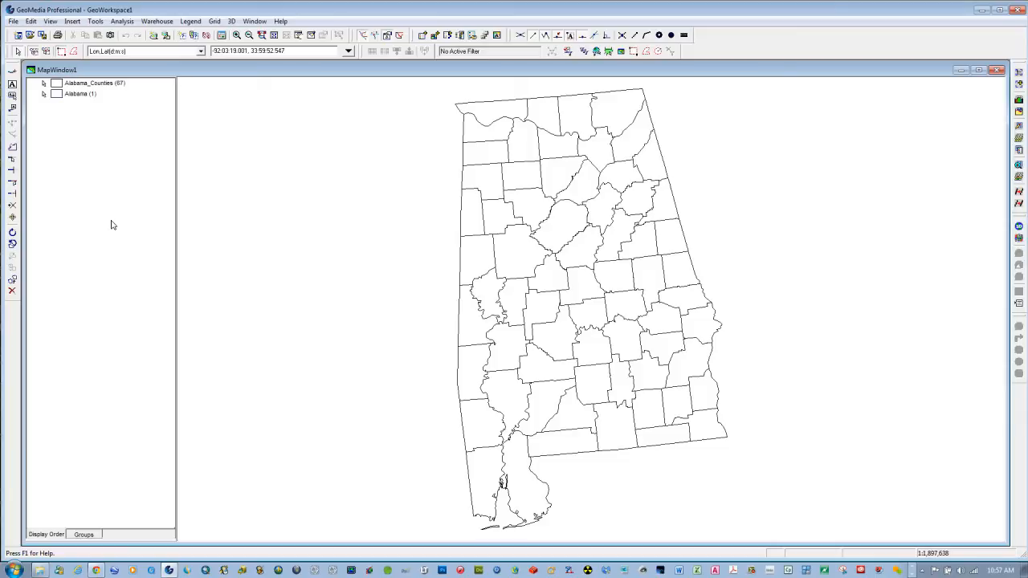
Step: Start a join with Alabama_Counties from the Alabama connection as its left side
left_click(122, 22)
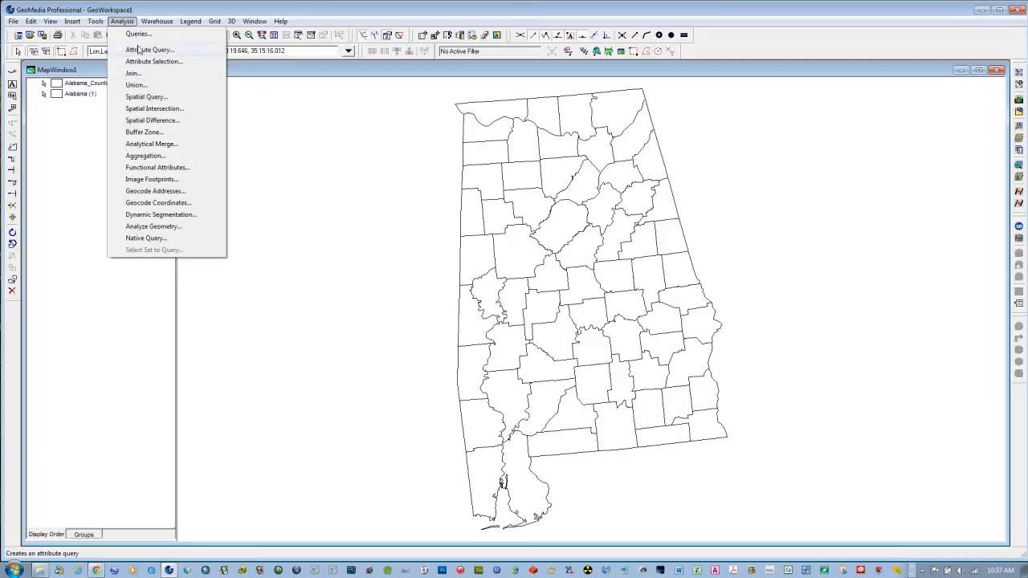
left_click(133, 74)
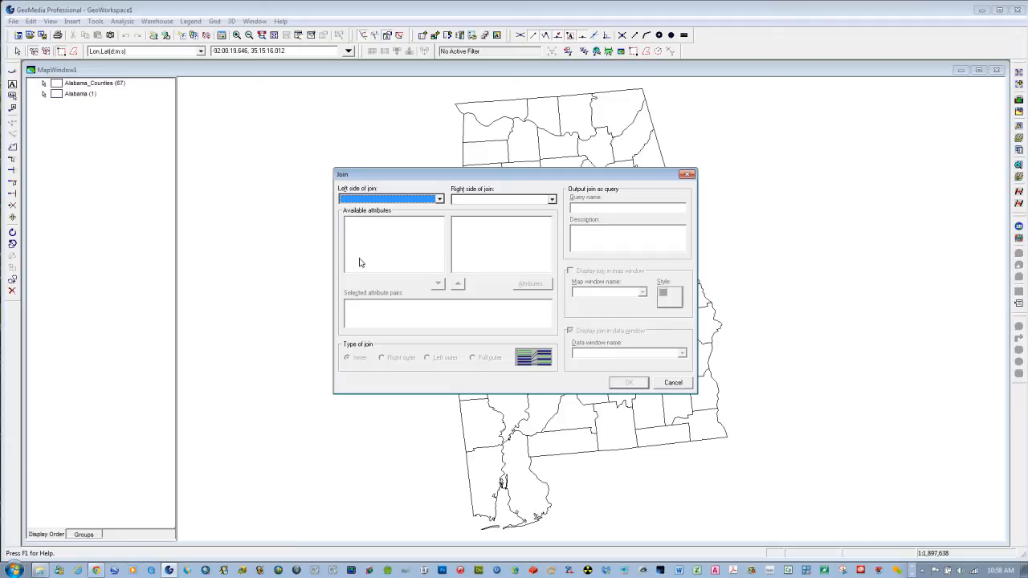
left_click(439, 199)
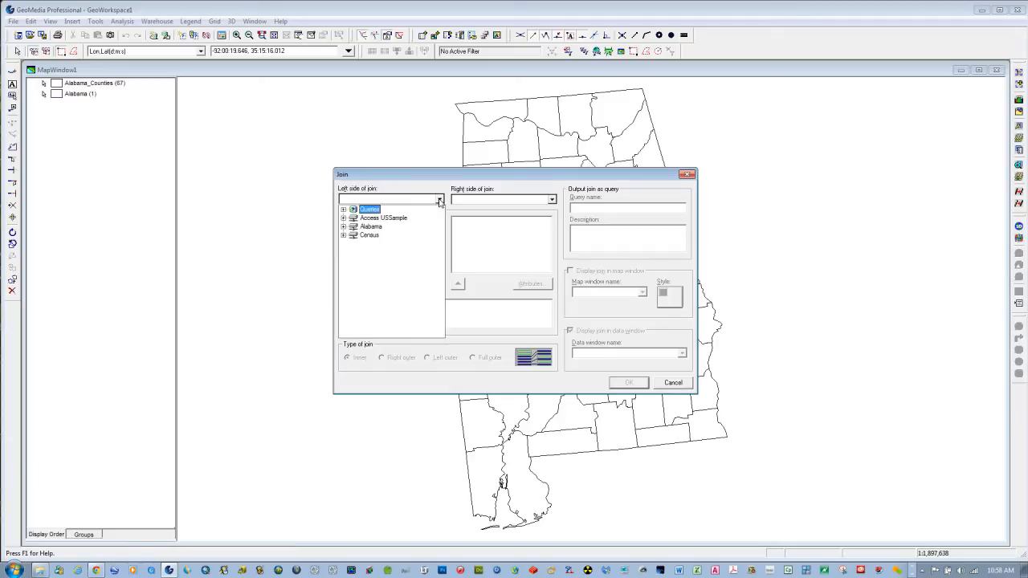
left_click(343, 228)
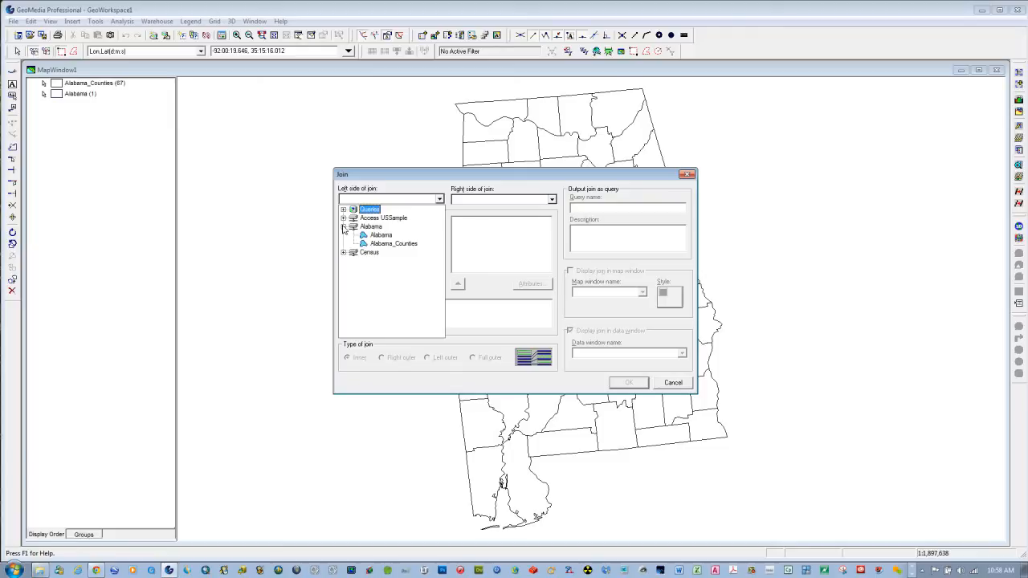
left_click(389, 244)
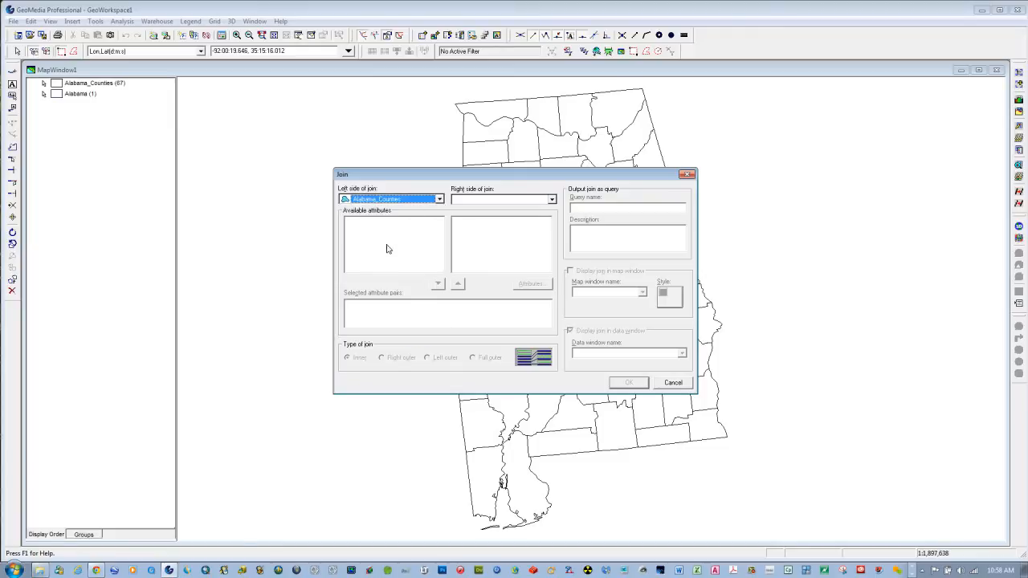
Step: Set Tiger_Census from the Census connection as the right side of the join
left_click(552, 200)
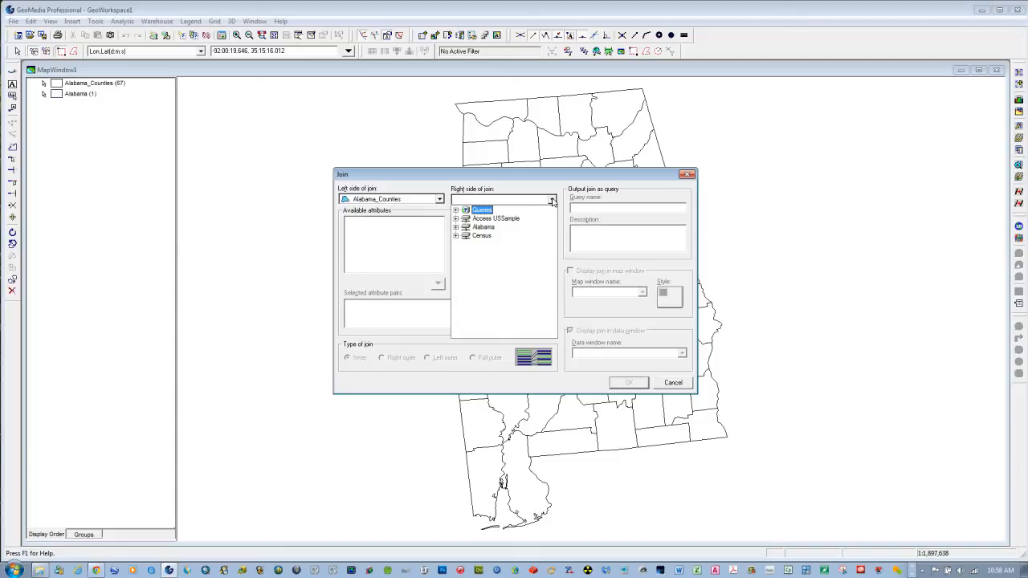
left_click(455, 236)
left_click(487, 245)
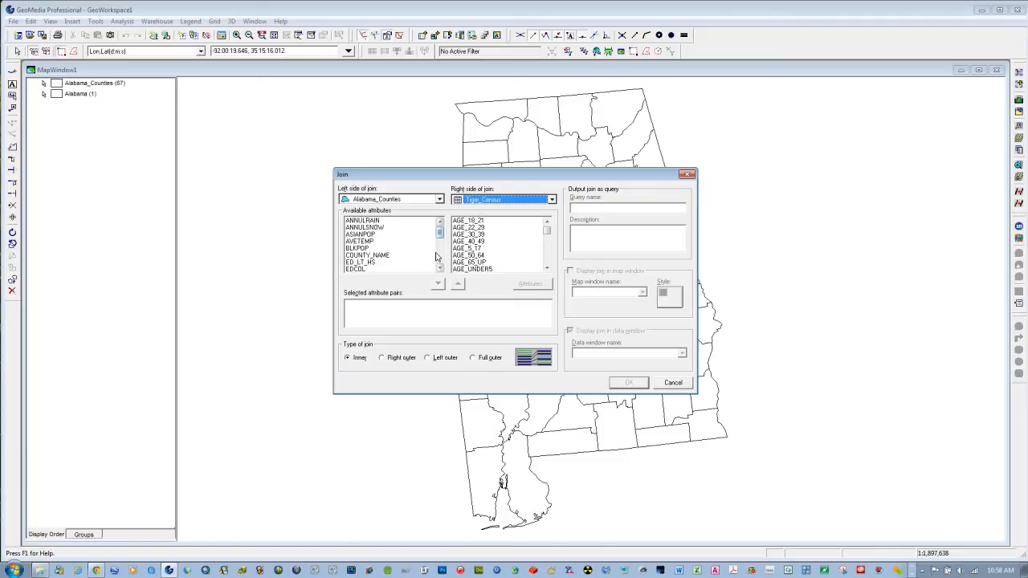
Step: Pair COUNTY_NAME from both sides as the join attributes and run the inner join, displaying it in DataWindow1 only
left_click(381, 255)
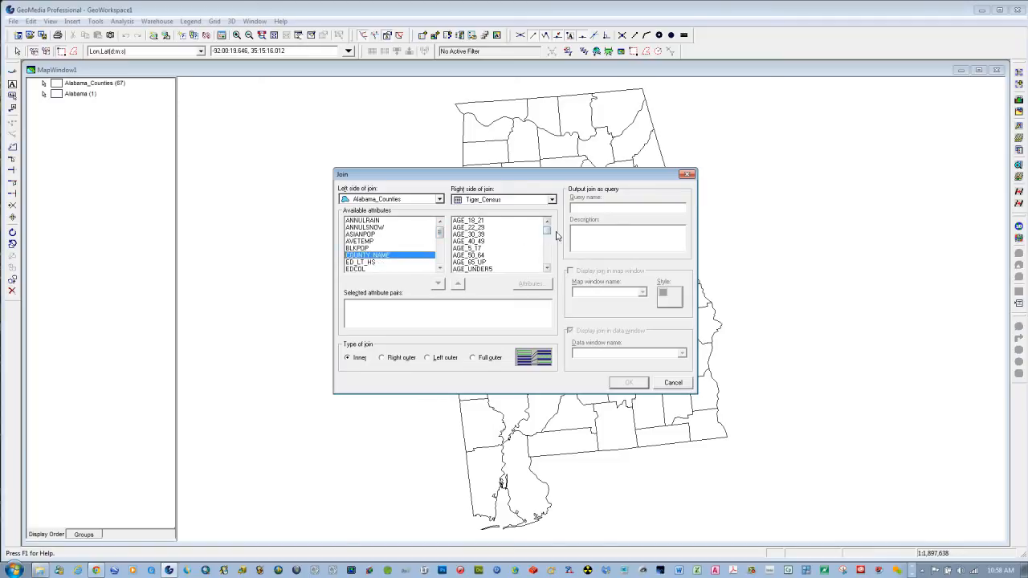
scroll(546, 251, "down", 3)
scroll(546, 254, "down", 1)
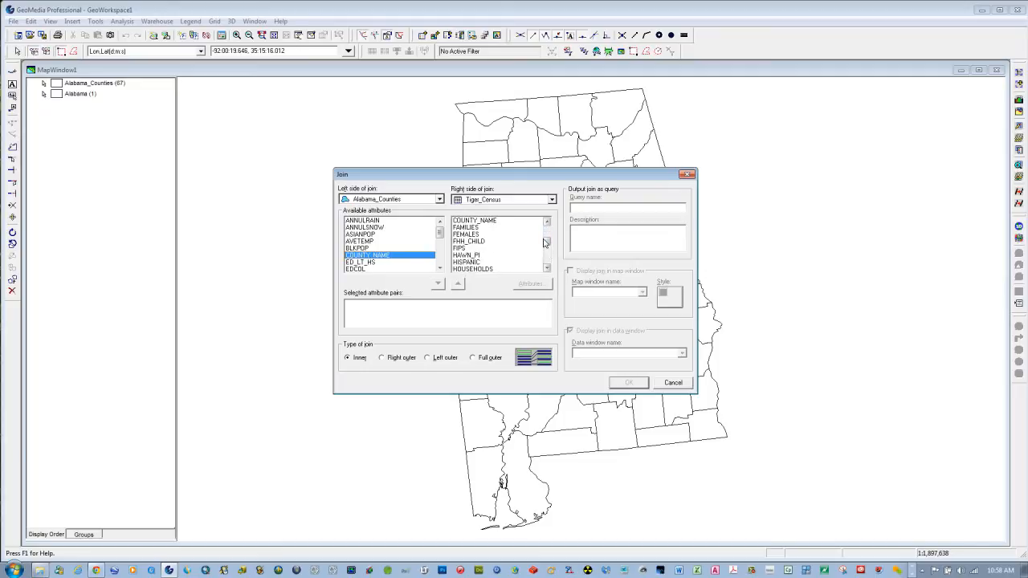
left_click(471, 221)
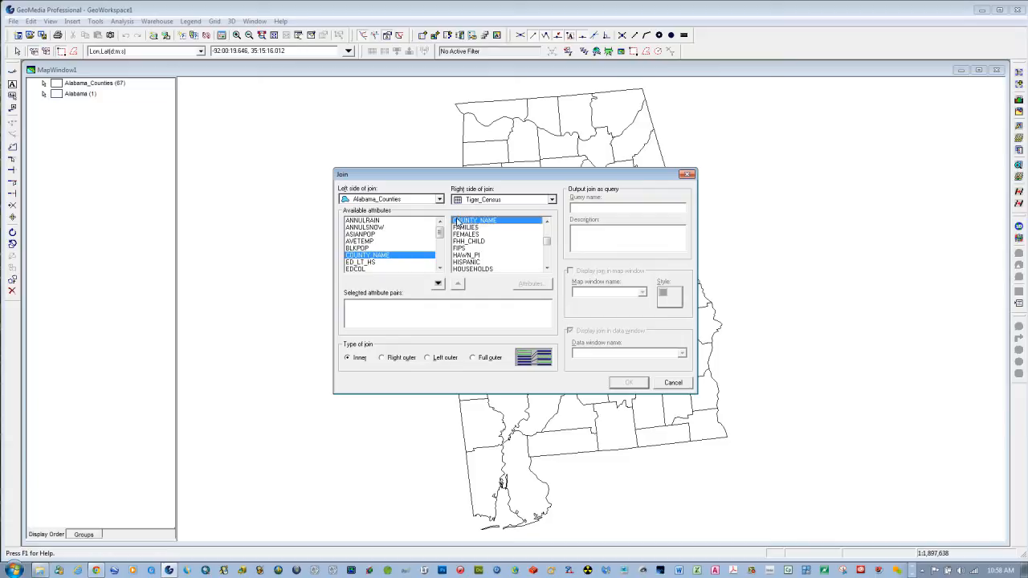
left_click(438, 284)
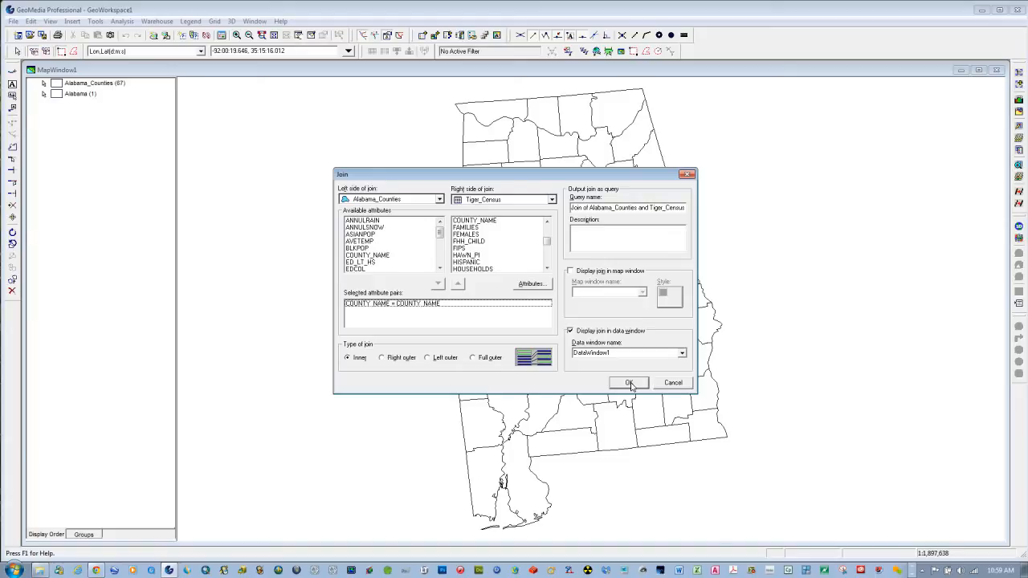
left_click(630, 383)
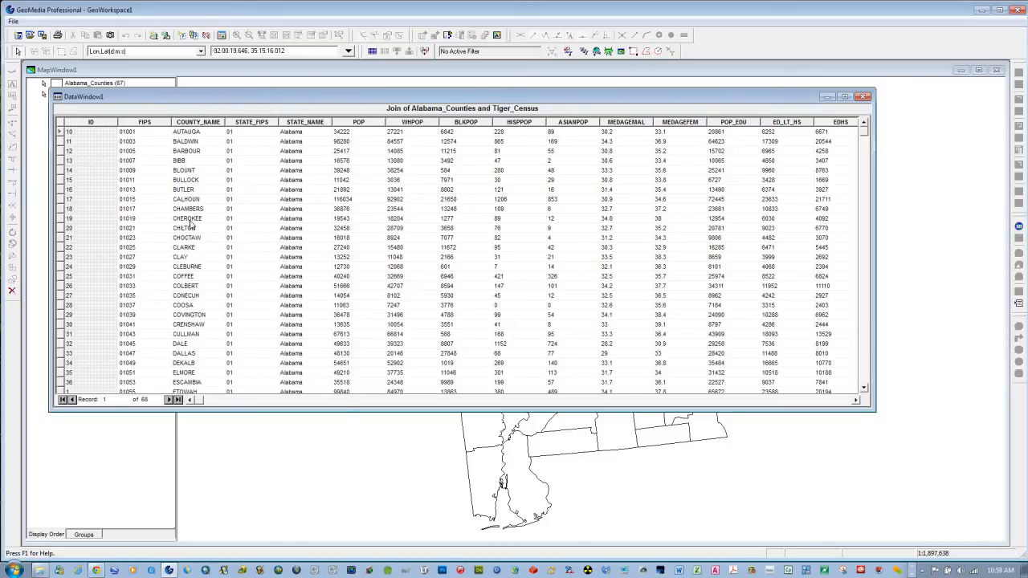
Step: Examine the joined table's columns through to the percentage fields, and close the data window
left_click(601, 400)
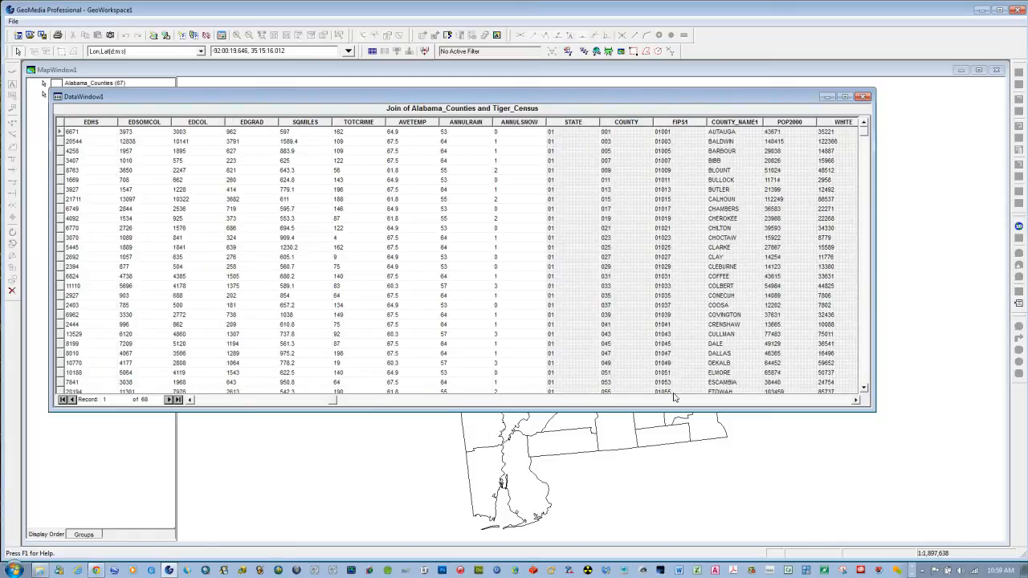
left_click(736, 401)
left_click(736, 400)
left_click(737, 401)
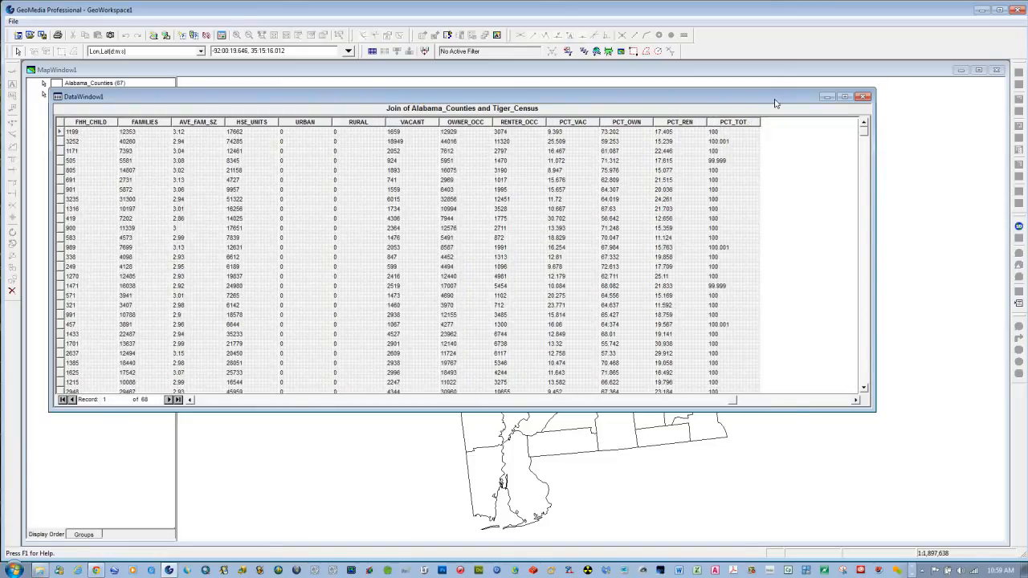
left_click(865, 97)
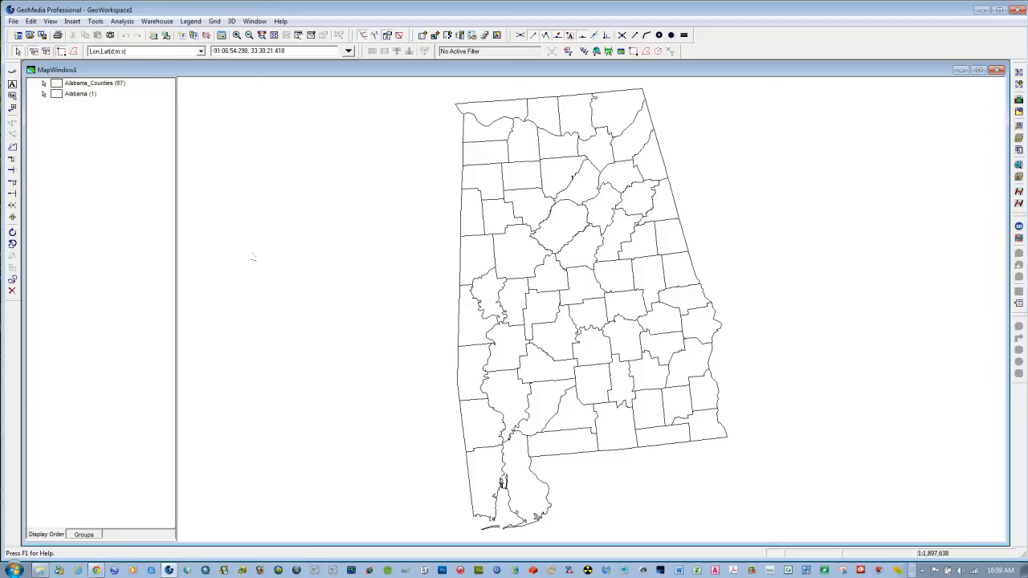
Step: Start an output to feature classes with the Join of Alabama_Counties and Tiger_Census query as source and Census as the target connection
left_click(158, 22)
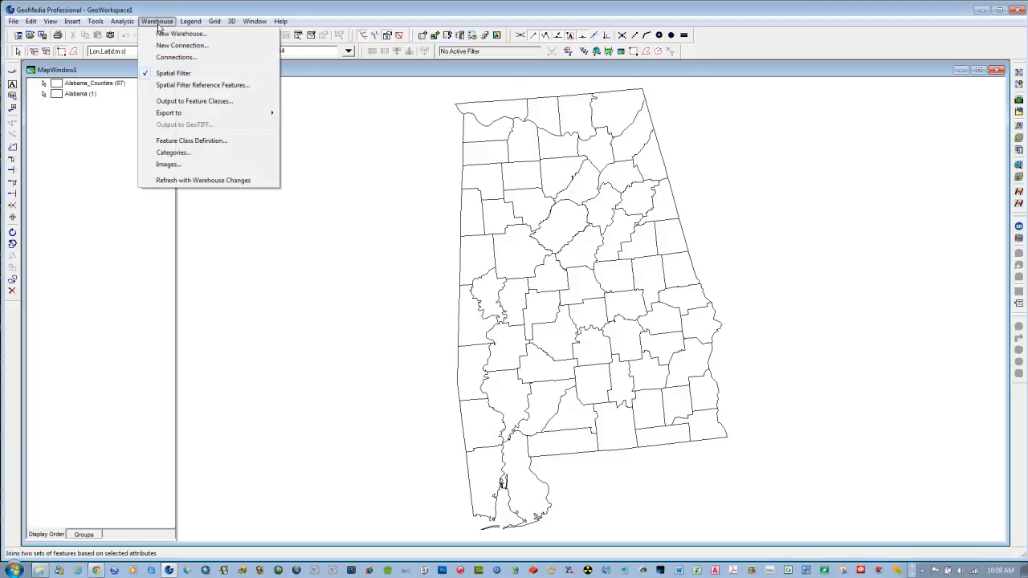
left_click(190, 102)
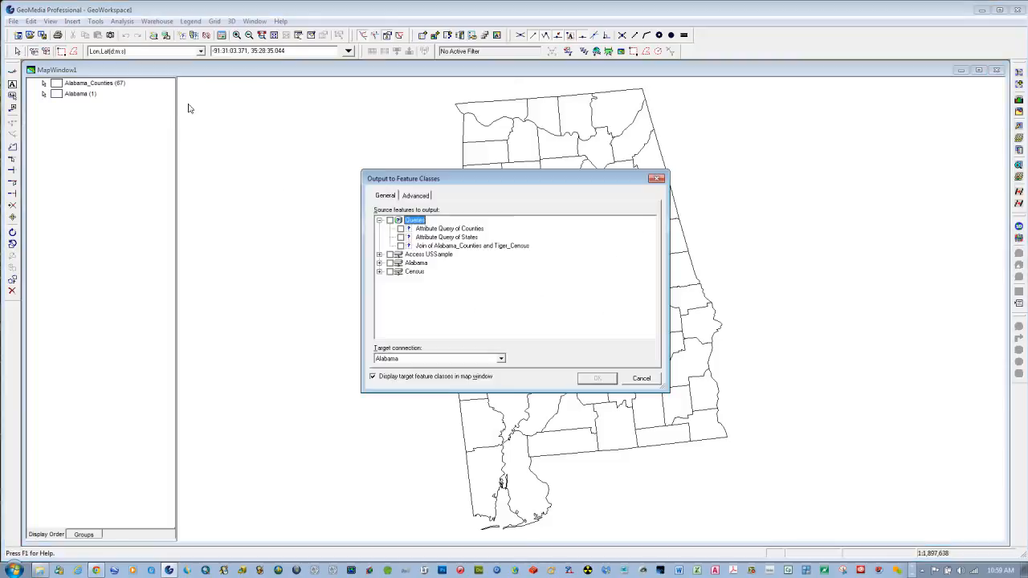
left_click(401, 245)
left_click(501, 359)
left_click(448, 383)
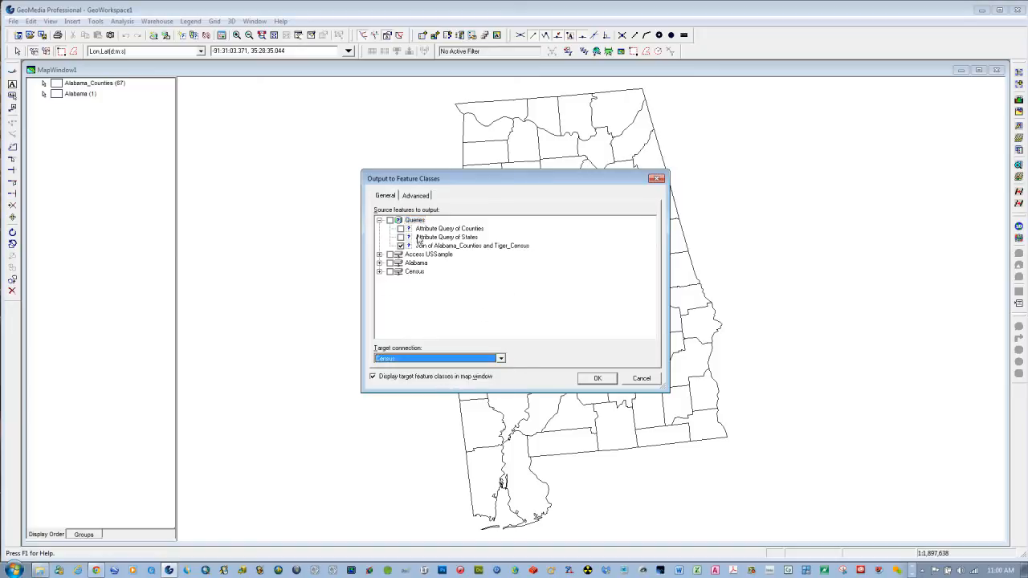
Step: Rename the target feature class as Alabama_TIGER_Counties in the advanced output settings
left_click(415, 198)
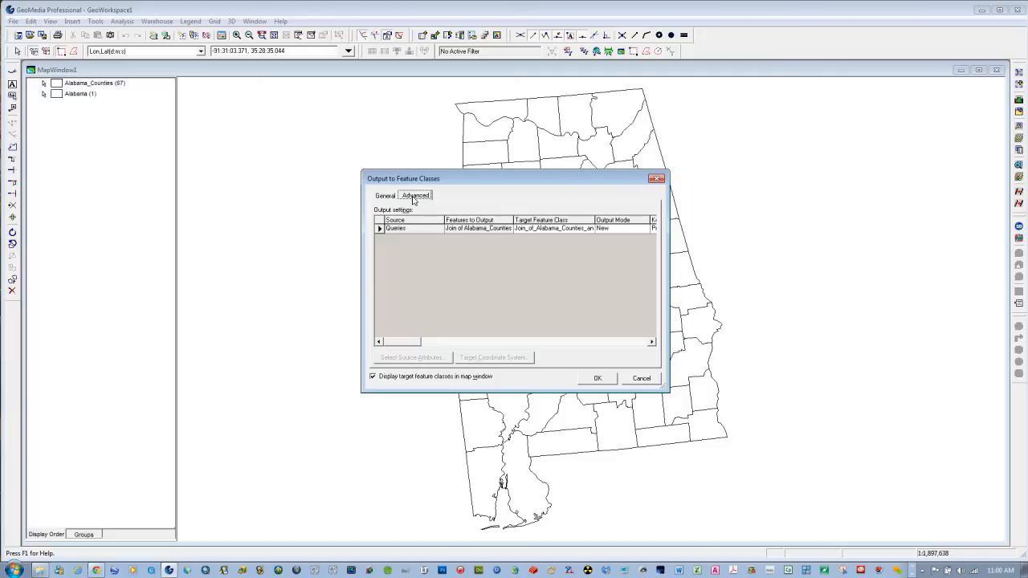
left_click(542, 230)
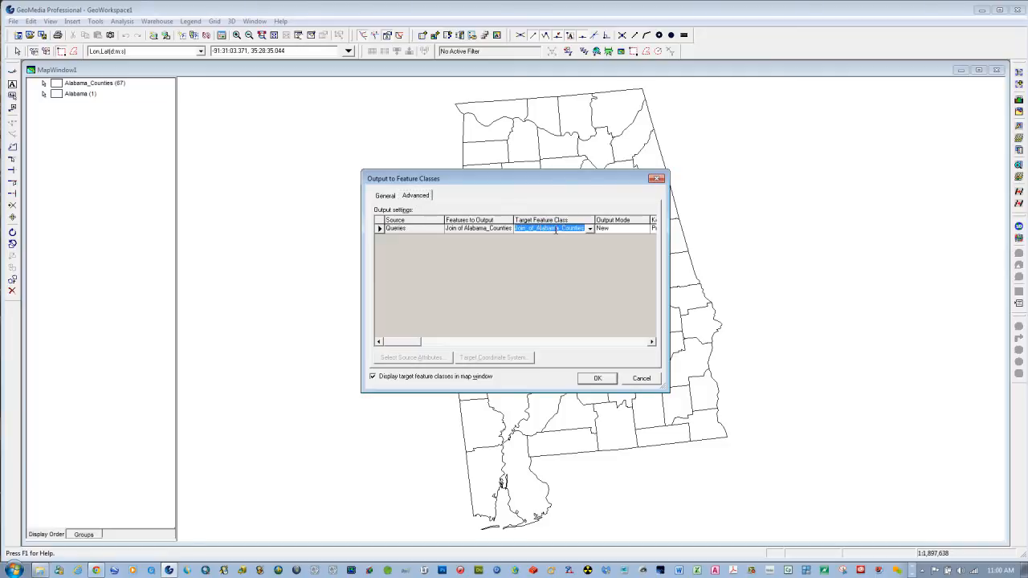
left_click_drag(537, 229, 475, 229)
key("Delete")
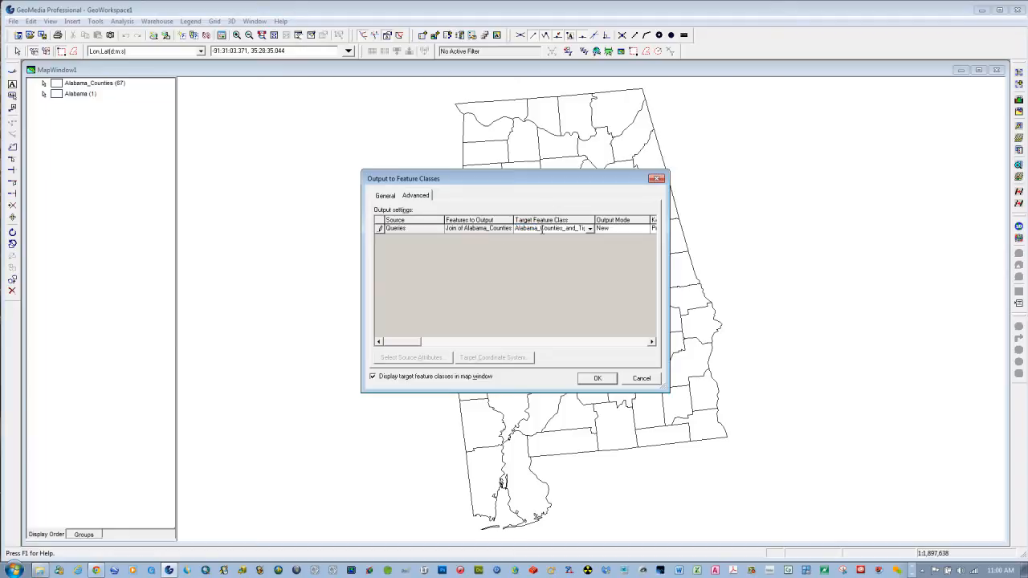
type("Tige")
key("BackSpace")
key("BackSpace")
key("BackSpace")
key("BackSpace")
key("Caps_Lock")
type("TIGER")
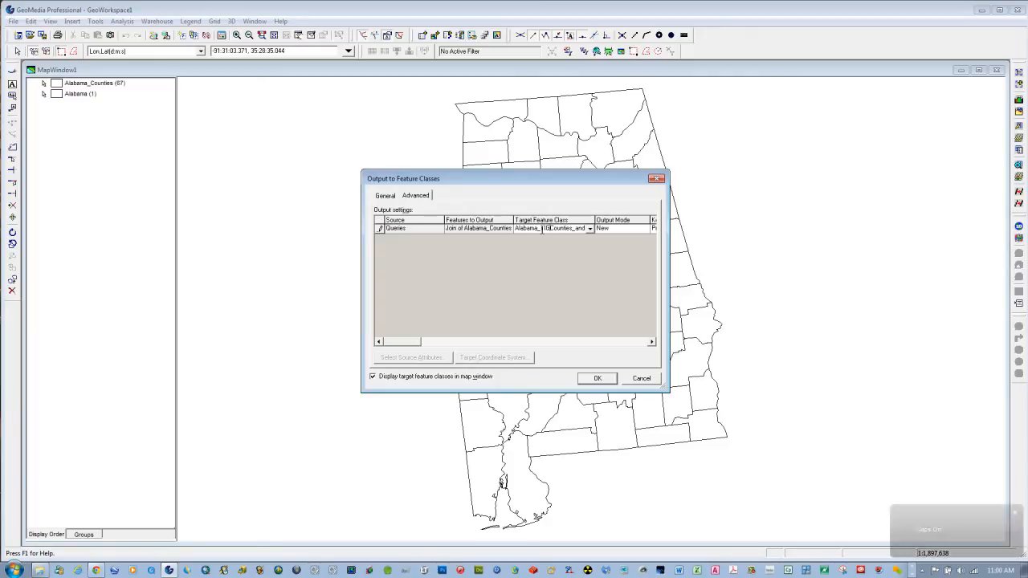
type("_")
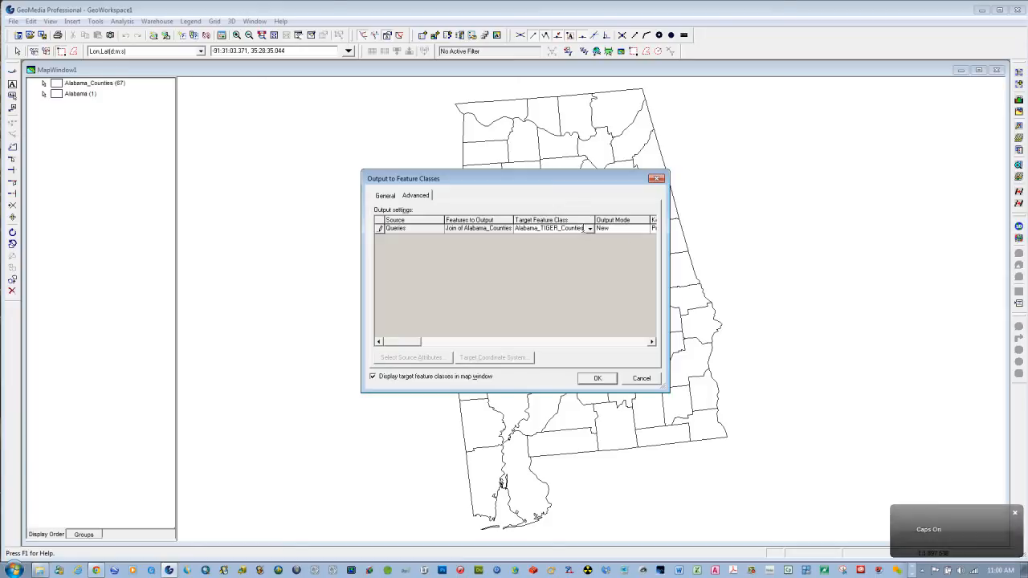
left_click_drag(583, 228, 605, 230)
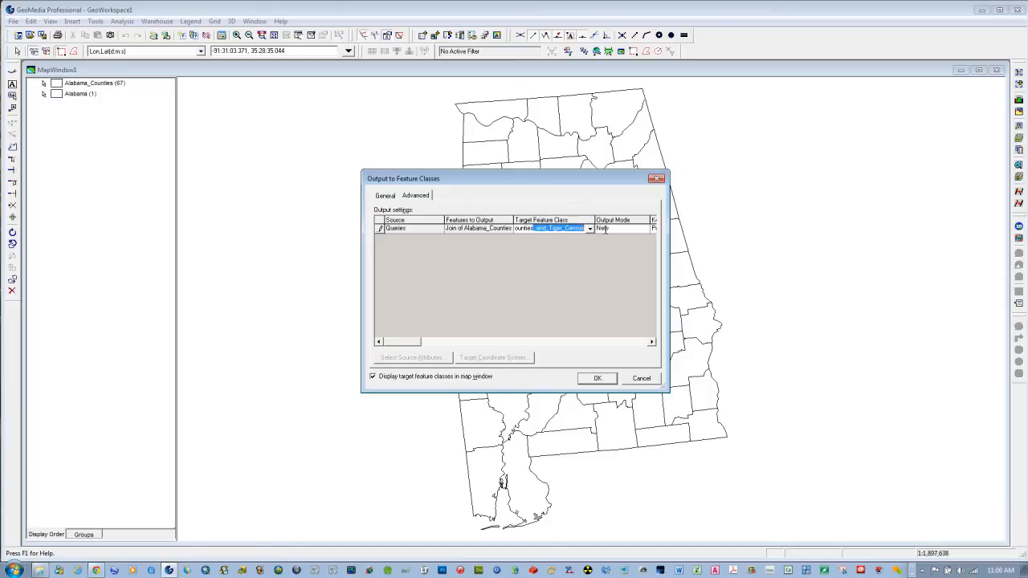
key("Delete")
key("Caps_Lock")
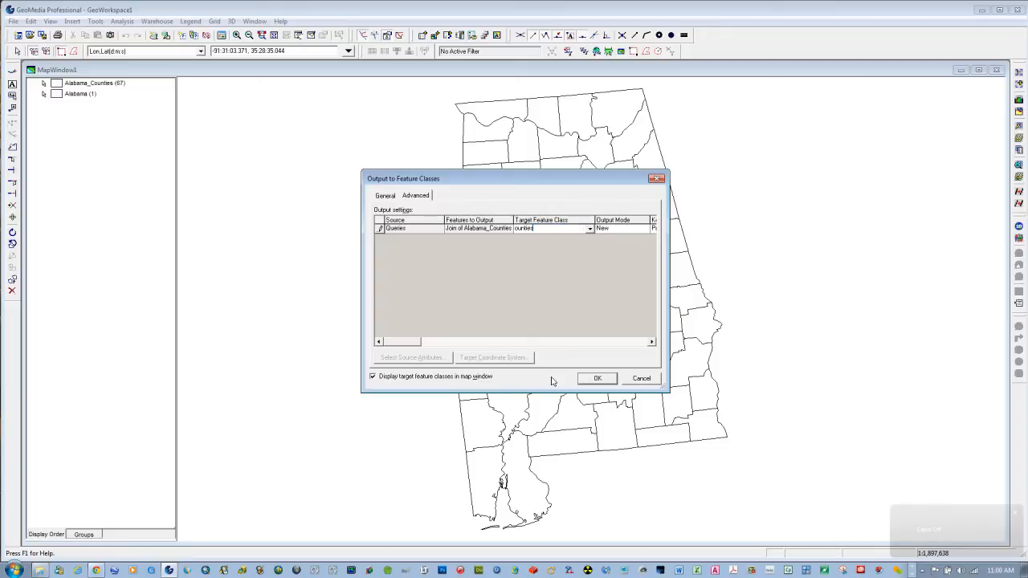
Step: Run the output of the join to the new feature class and dismiss the completion notice
left_click(599, 380)
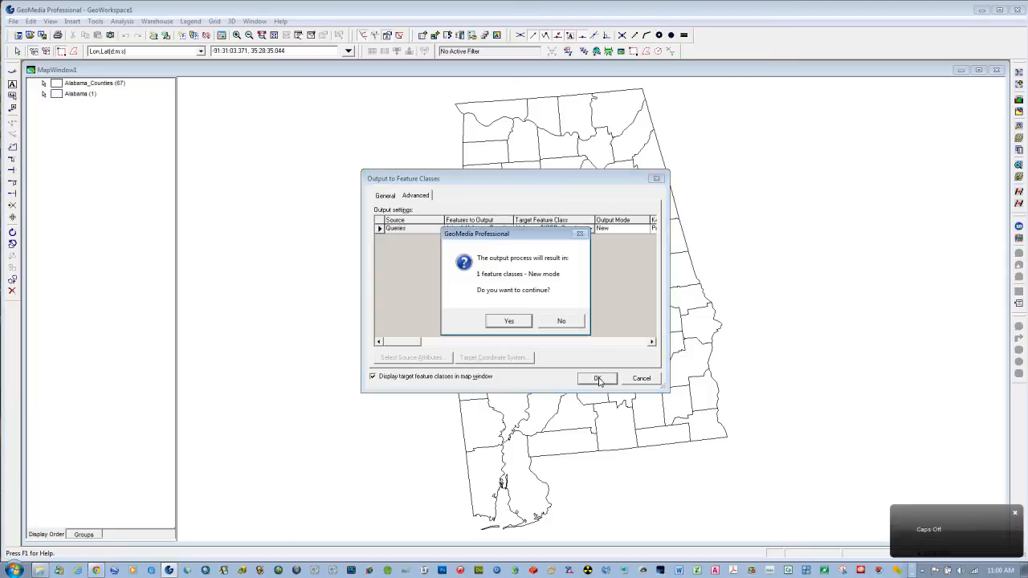
left_click(518, 324)
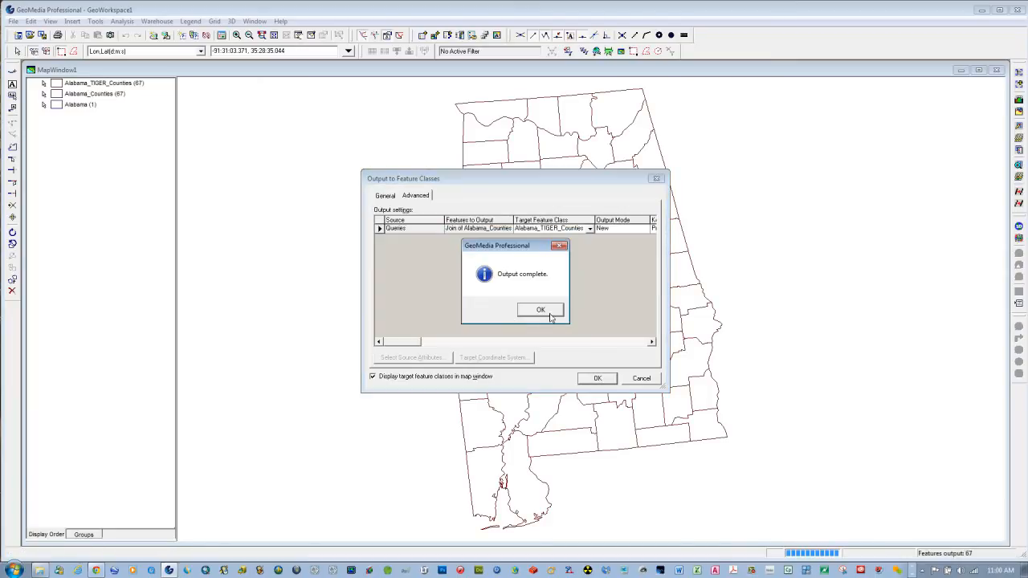
left_click(541, 307)
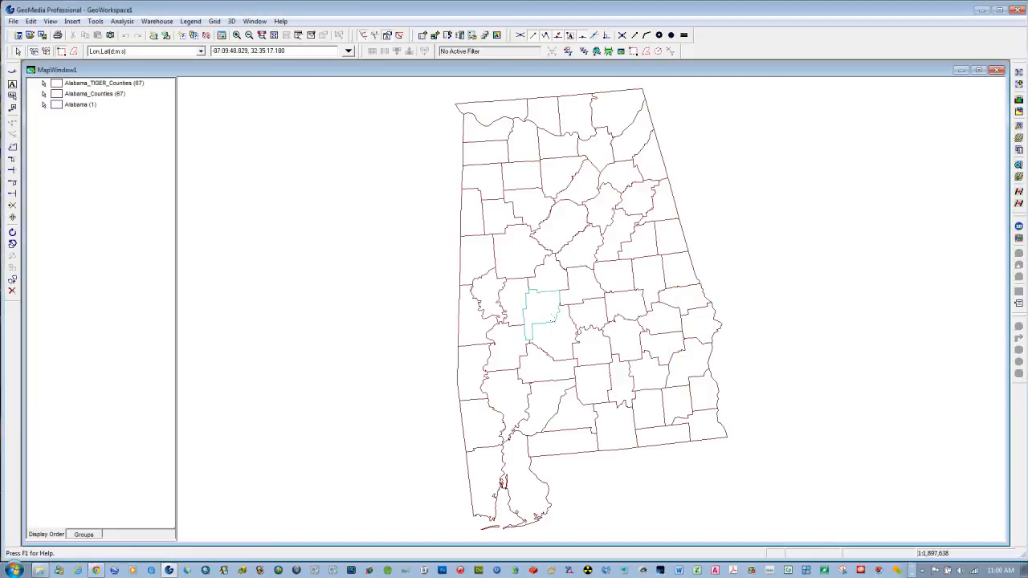
Step: Delete the Alabama_Counties entry from the map legend
right_click(77, 96)
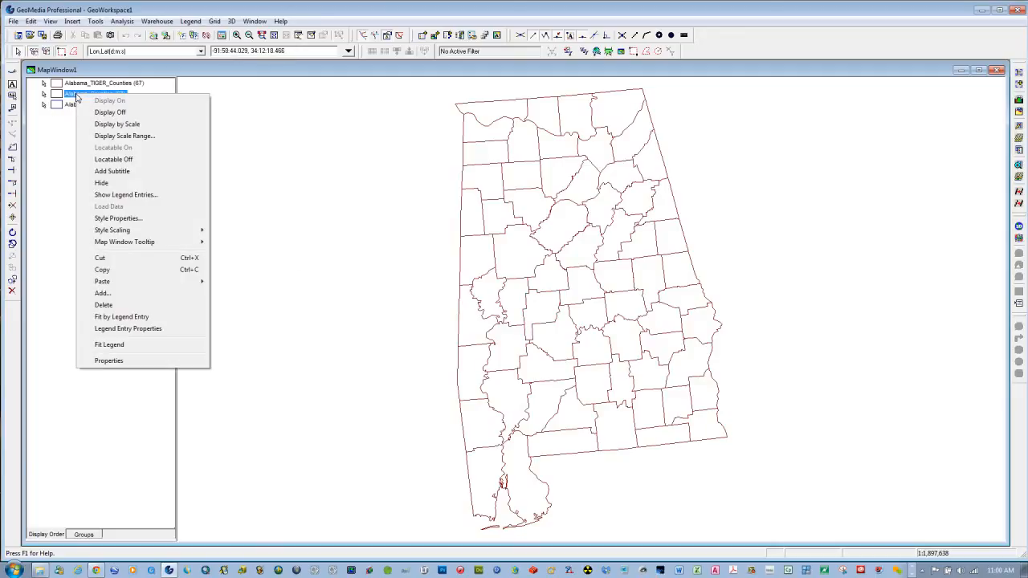
left_click(103, 304)
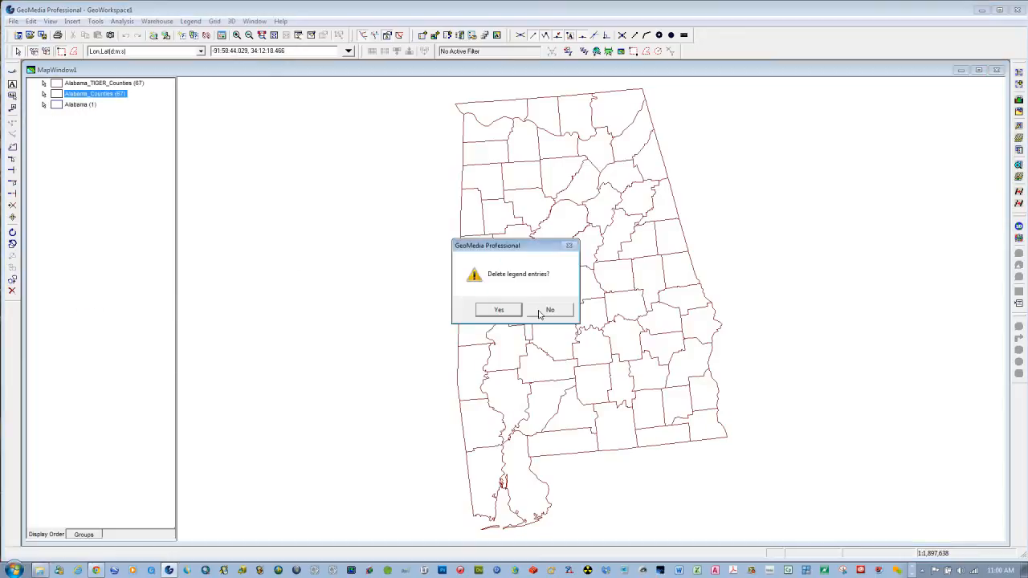
left_click(499, 312)
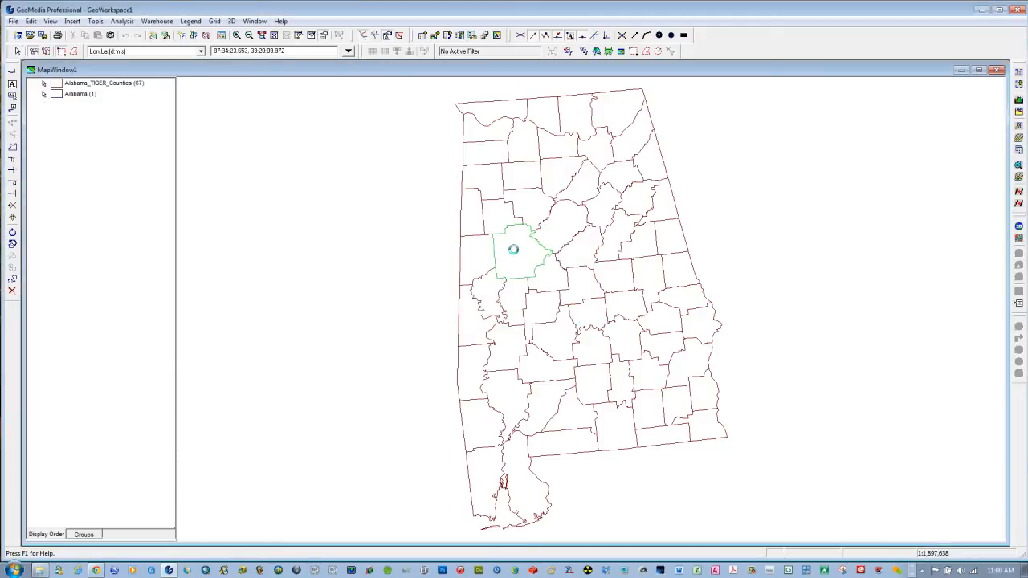
Step: Check the attributes of a west-central county in Alabama_TIGER_Counties down to its percentage fields, and close its properties
double_click(516, 254)
left_click(574, 323)
left_click(573, 322)
left_click(574, 323)
left_click(572, 320)
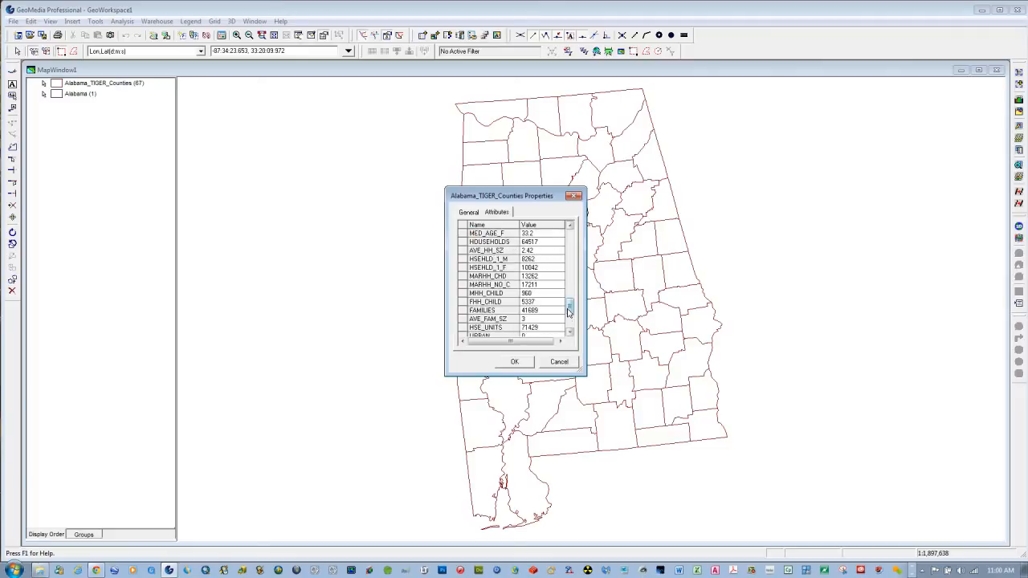
left_click(569, 313)
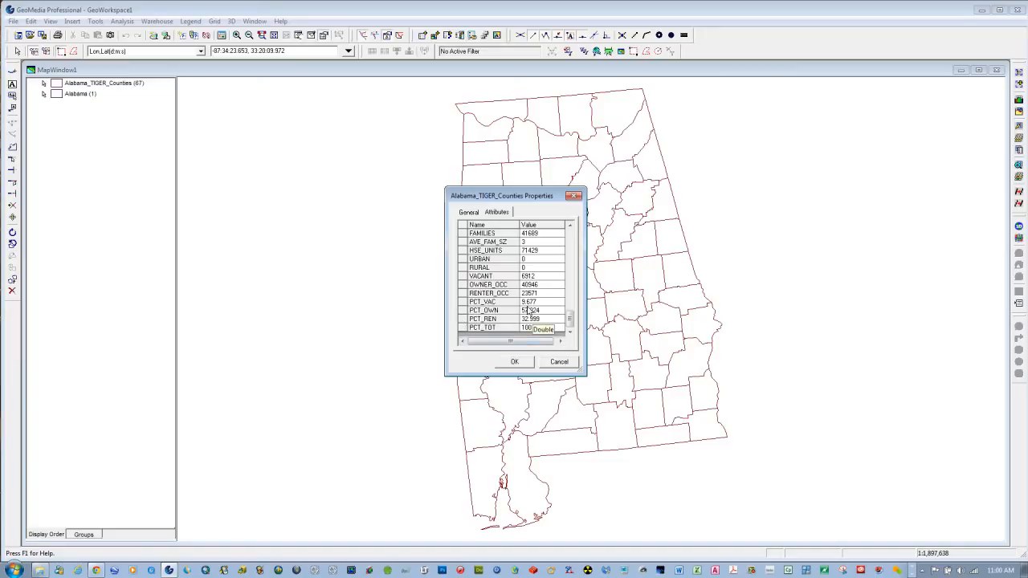
left_click(514, 362)
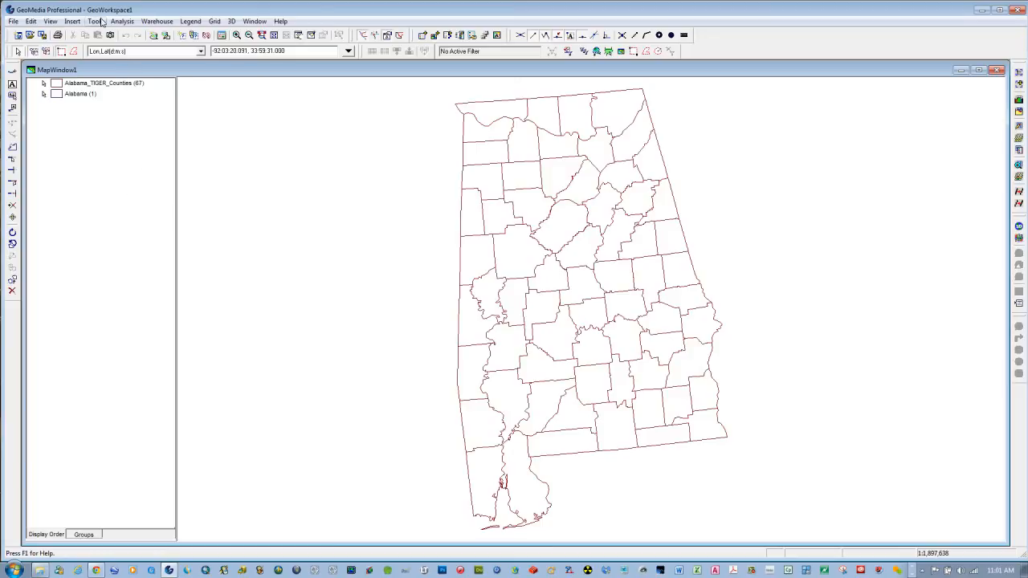
Step: Change the GeoWorkspace coordinate system's projection algorithm to Universal Transverse Mercator
left_click(51, 21)
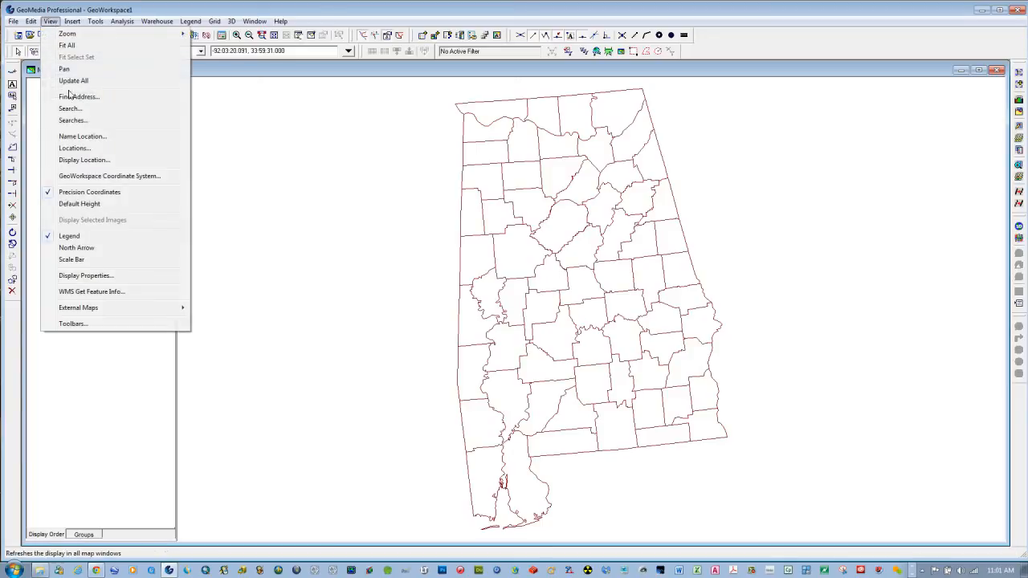
left_click(85, 178)
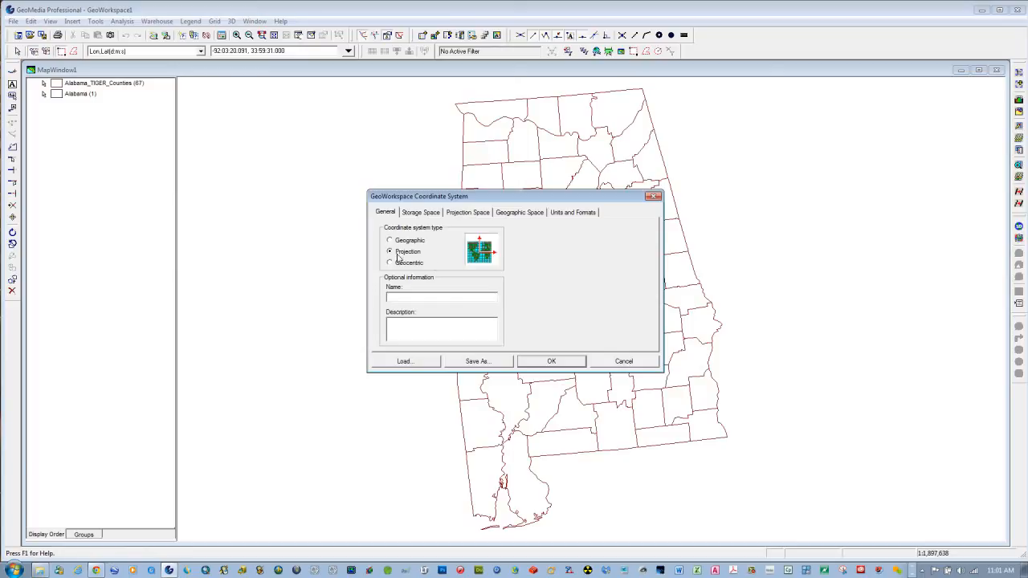
left_click(455, 214)
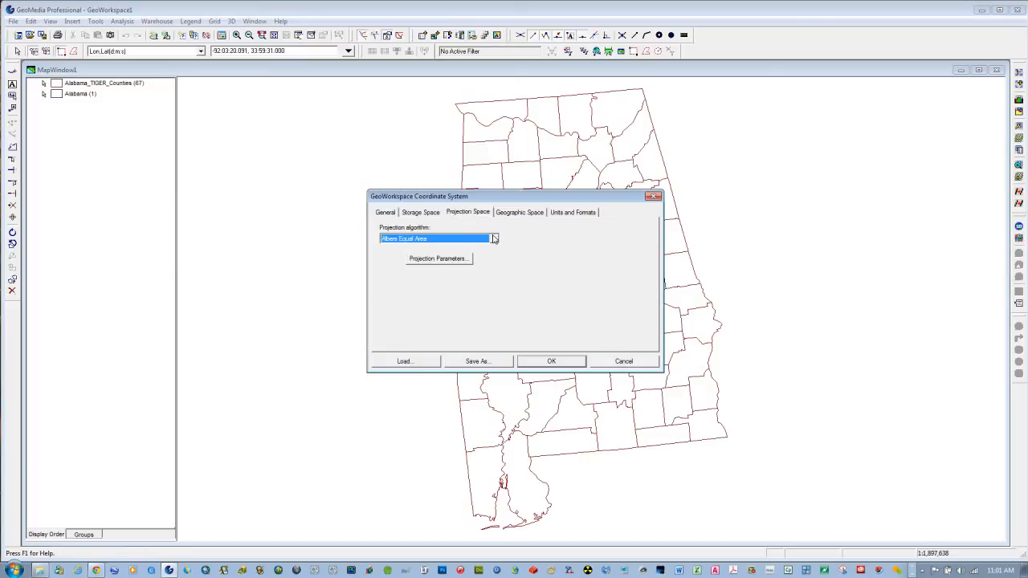
left_click(494, 239)
scroll(451, 258, "down", 7)
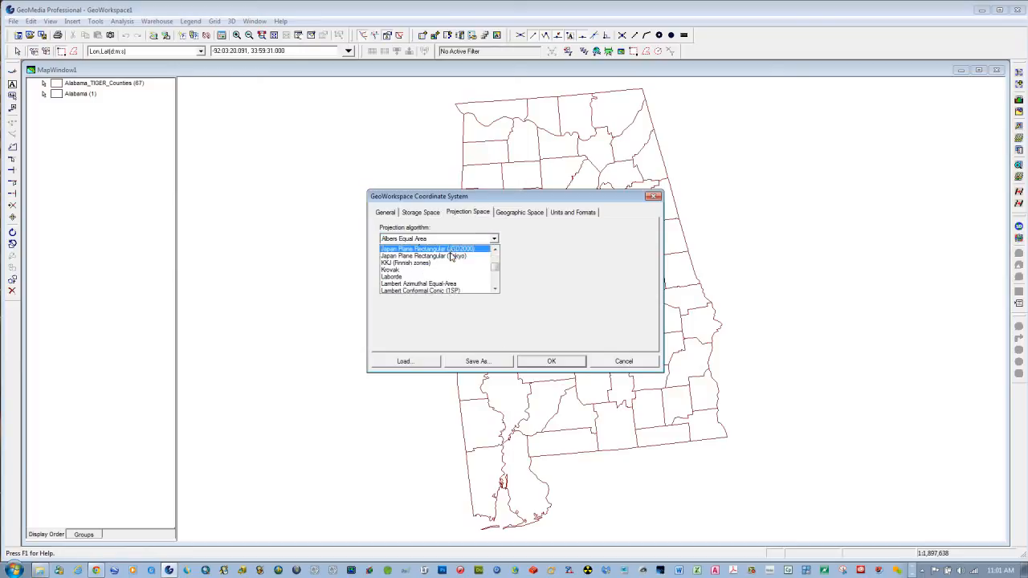
scroll(451, 259, "down", 6)
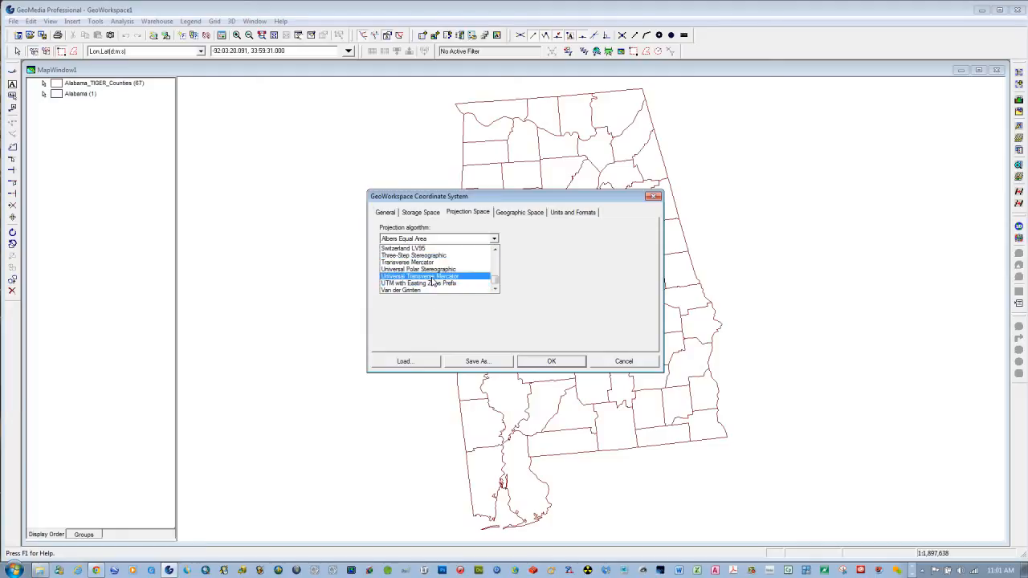
left_click(433, 276)
Step: Set the UTM projection parameters to zone 16 and apply the coordinate system to the map
left_click(441, 259)
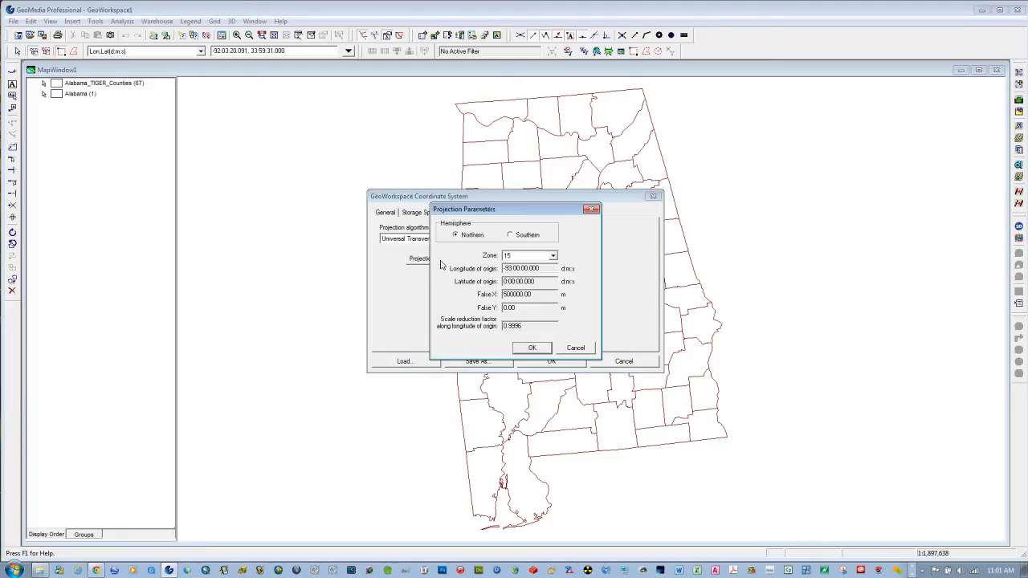
left_click(552, 256)
left_click(528, 272)
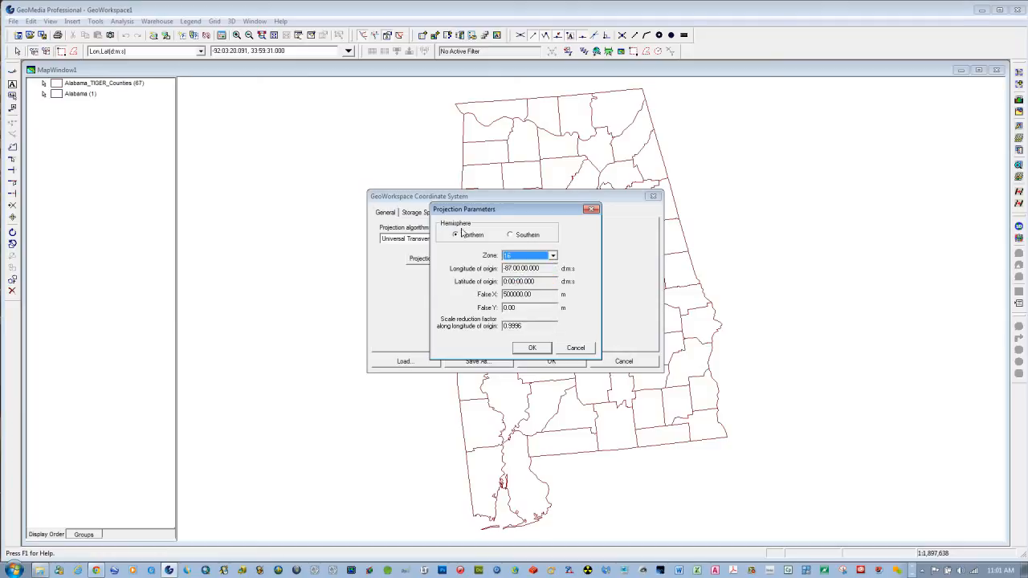
left_click(531, 349)
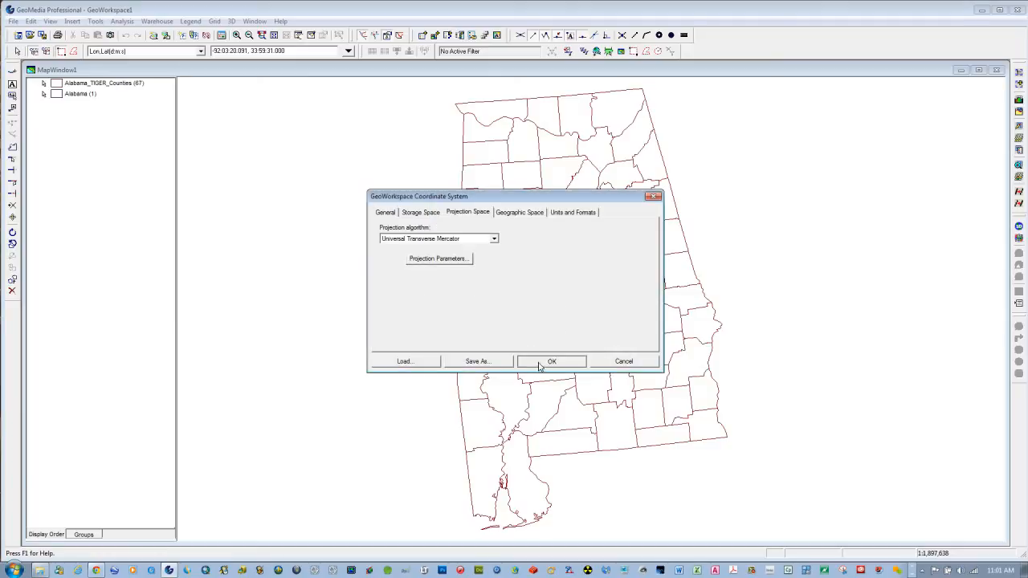
left_click(541, 363)
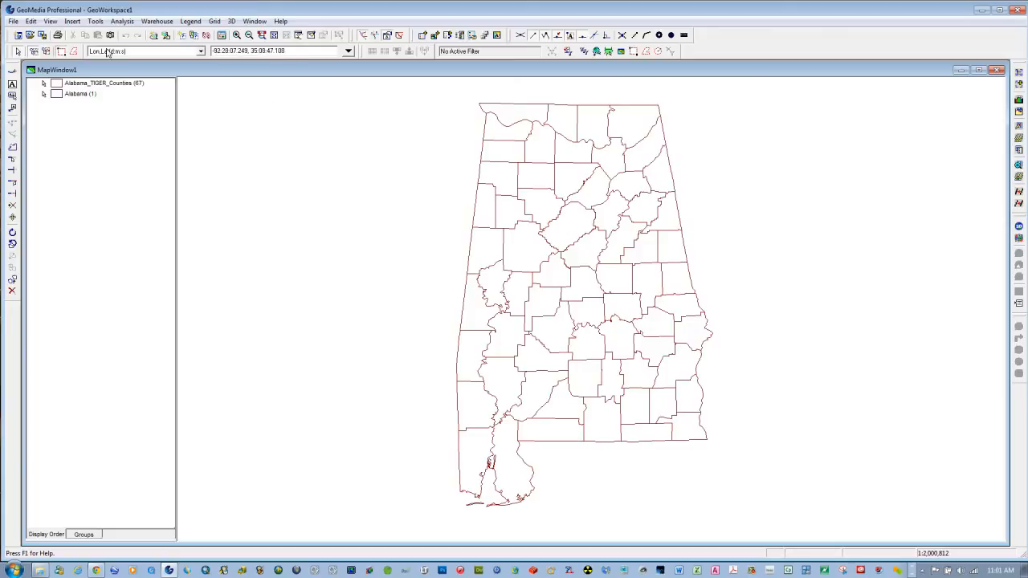
Step: Display the north arrow and the scale bar in the map window
left_click(50, 21)
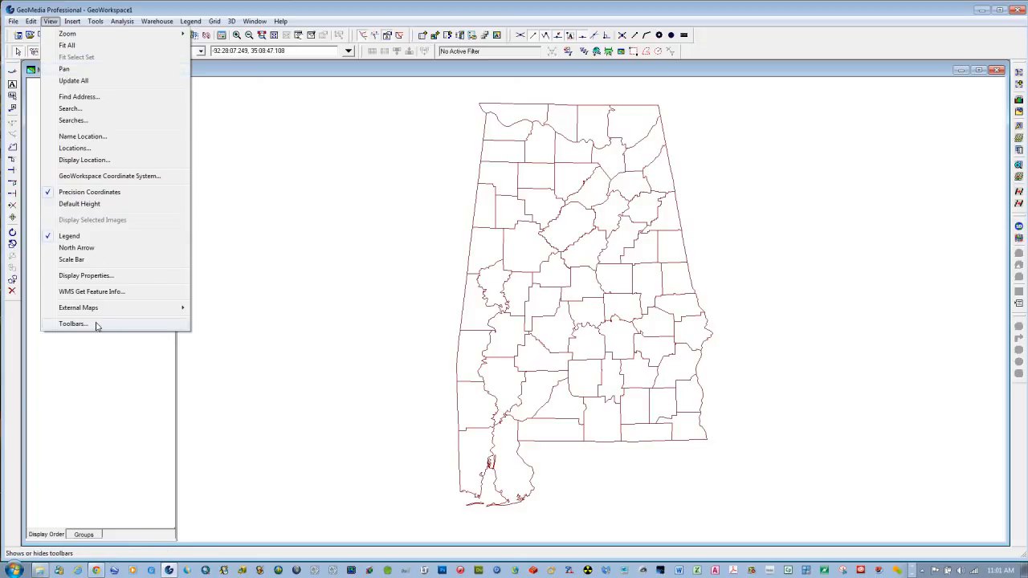
left_click(79, 247)
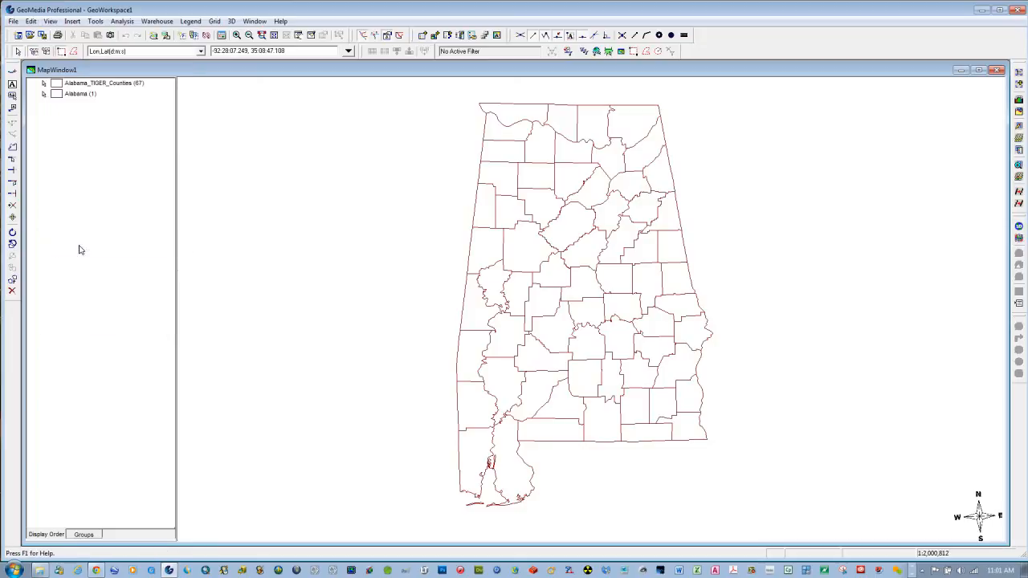
left_click(73, 21)
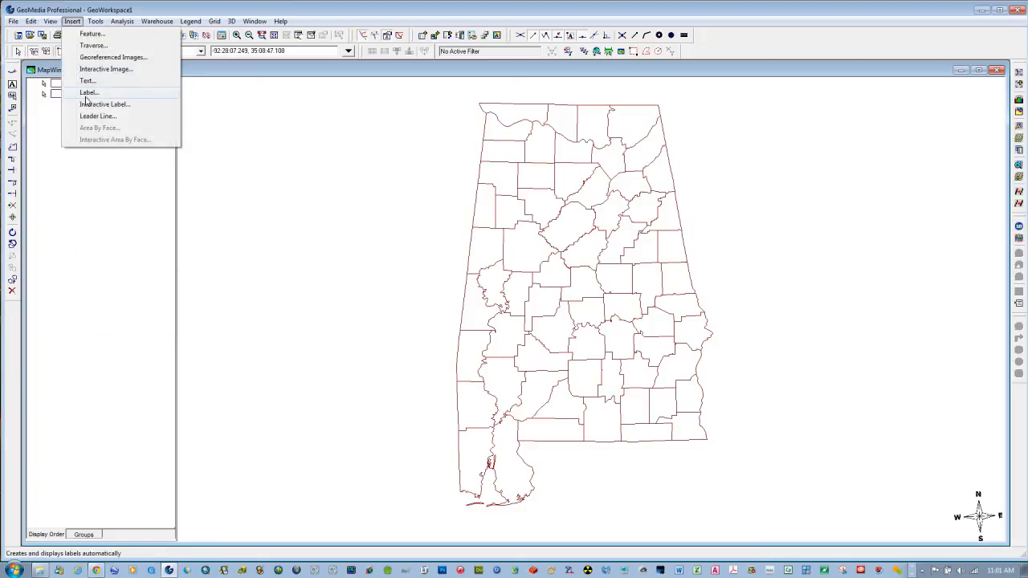
mouse_move(50, 21)
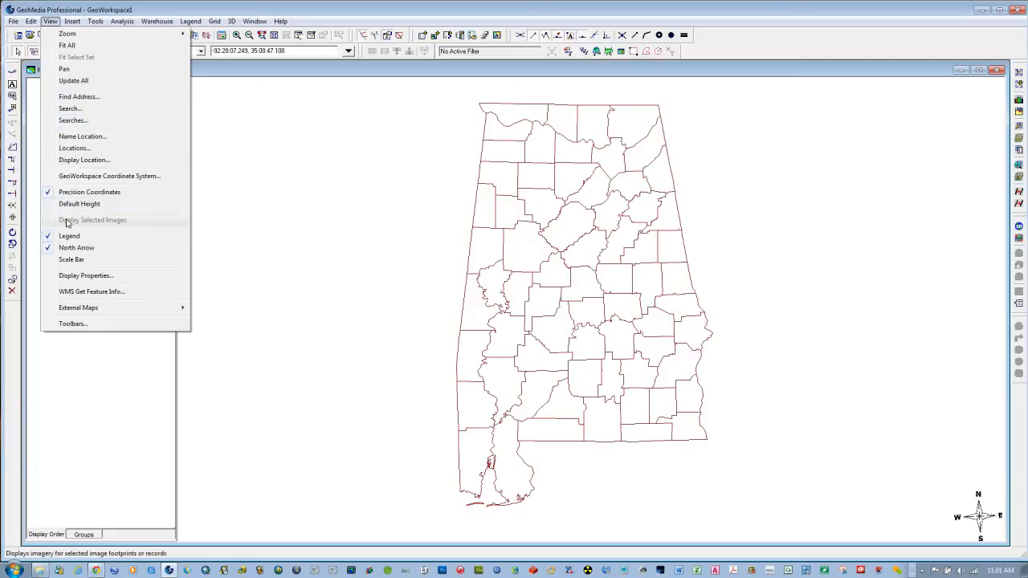
left_click(60, 261)
Step: Change the map's scale bar to the Double Block type with its interval unit in miles
double_click(251, 520)
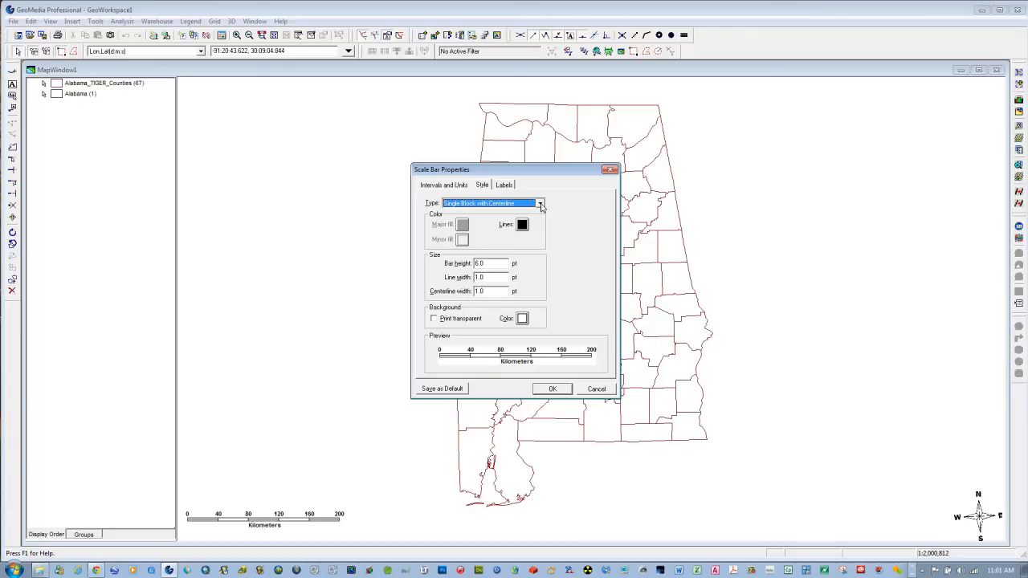
left_click(542, 206)
left_click(482, 215)
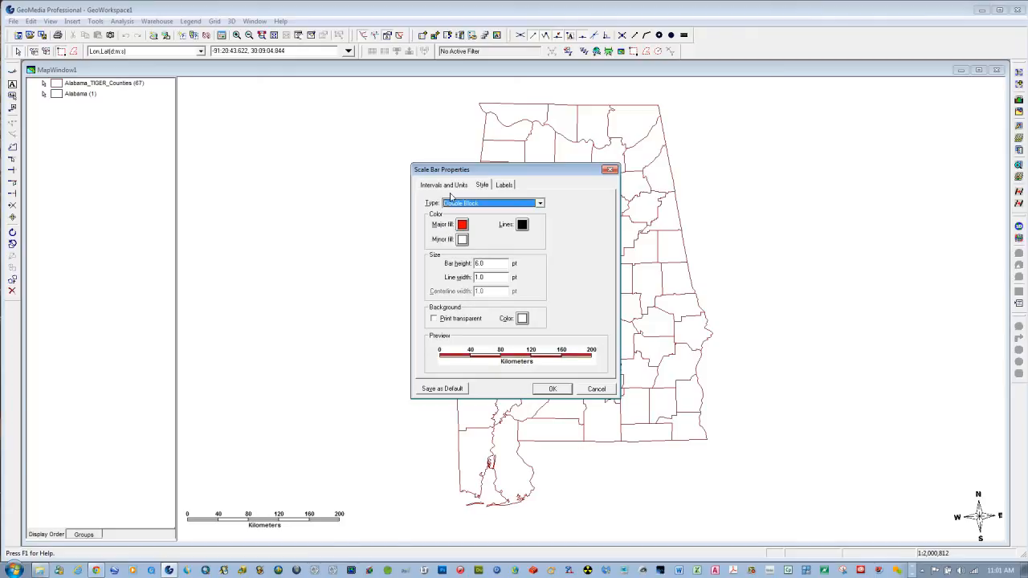
left_click(442, 187)
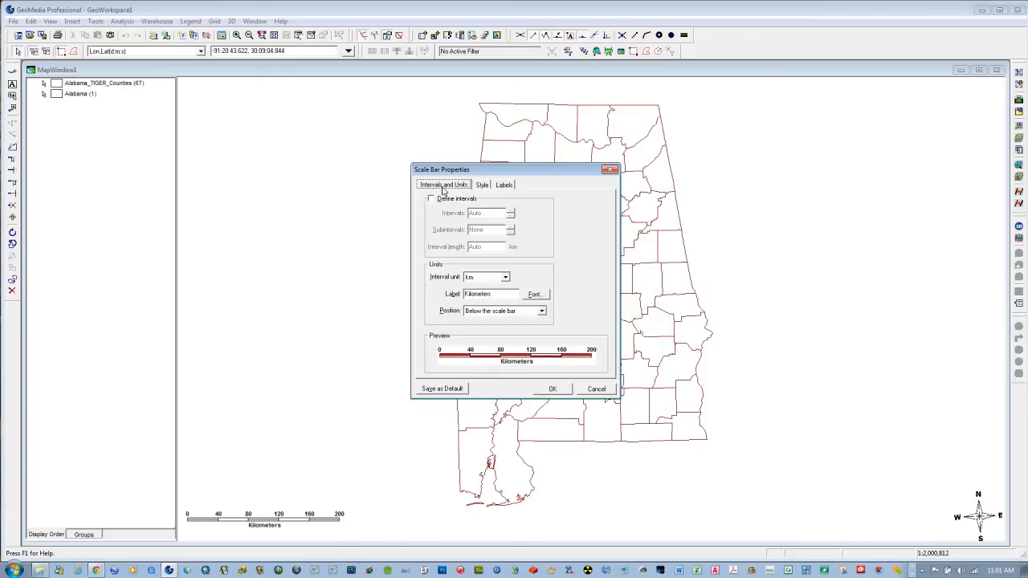
left_click(506, 277)
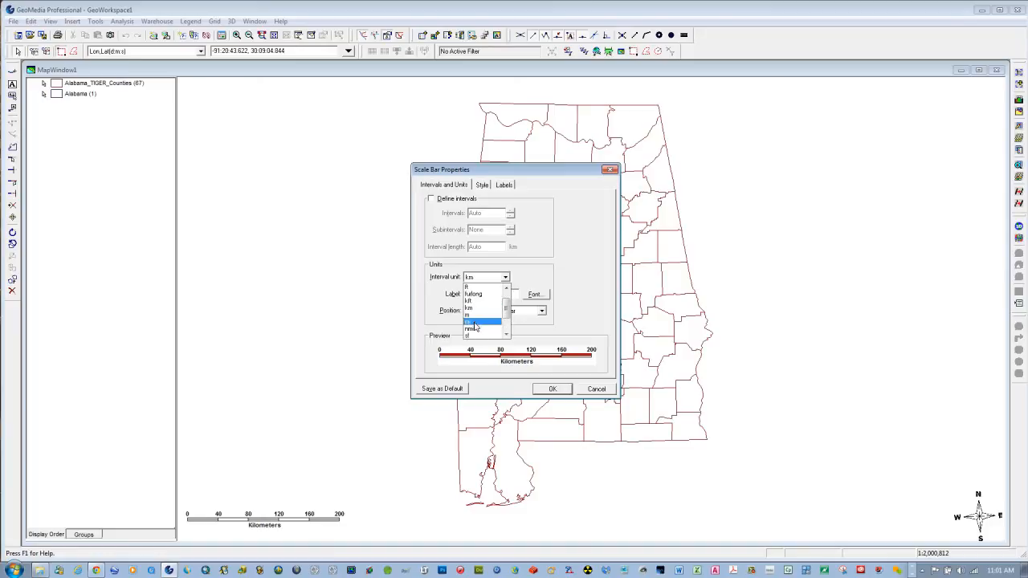
left_click(474, 322)
left_click(552, 388)
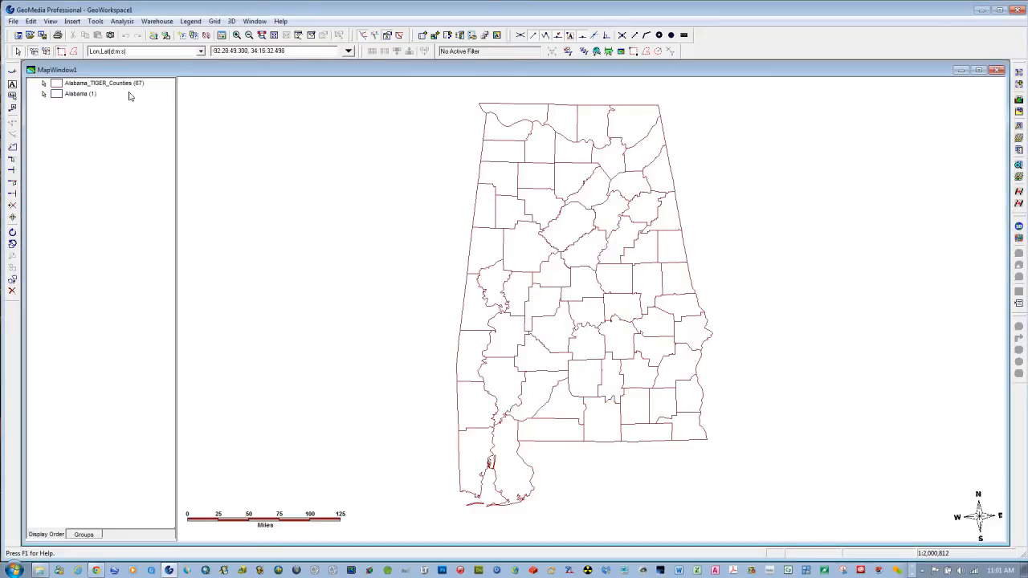
Step: Start a Range Thematic legend entry for Alabama_TIGER_Counties from the Census connection
left_click(192, 22)
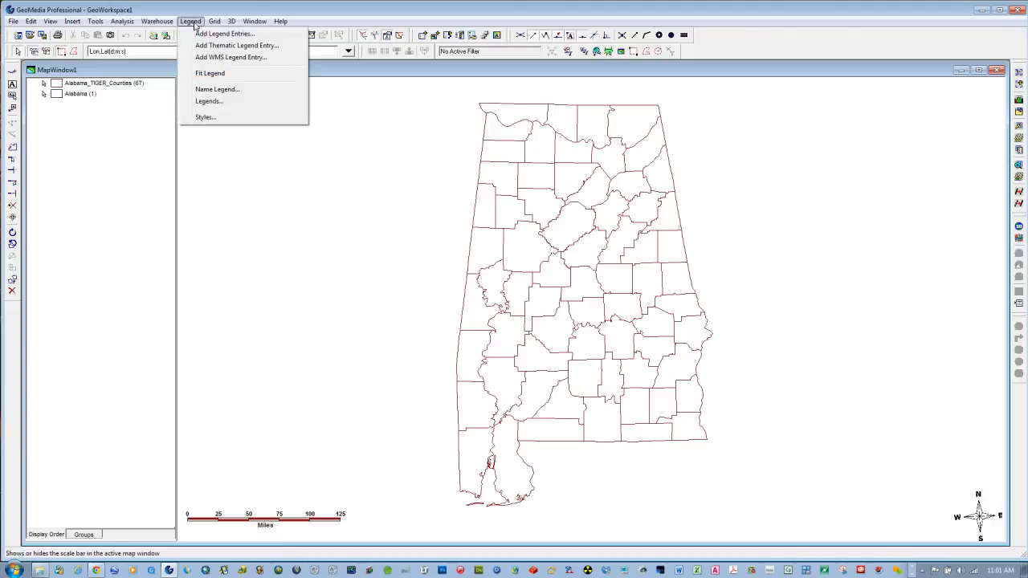
left_click(211, 45)
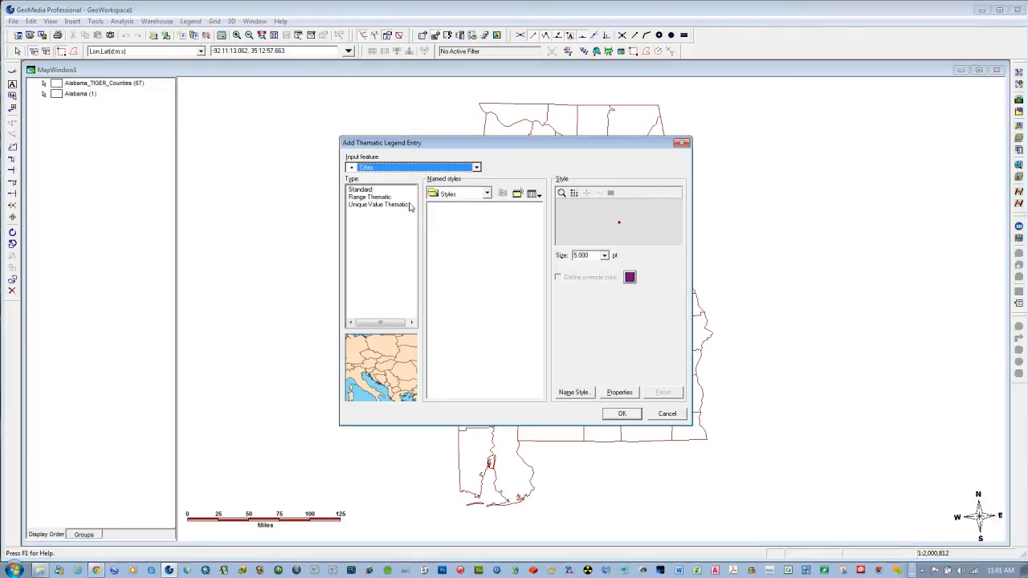
left_click(476, 169)
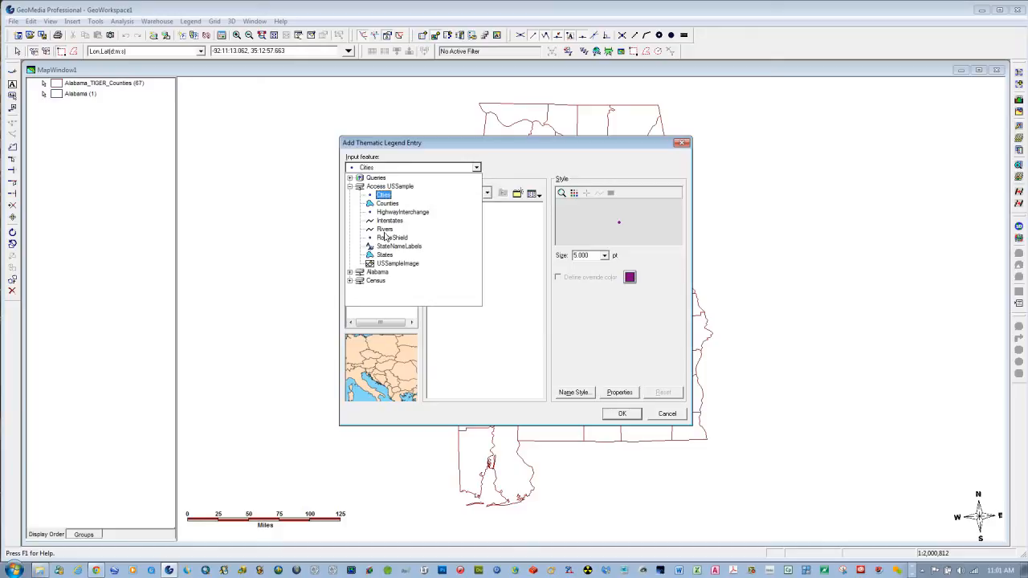
left_click(350, 280)
left_click(392, 290)
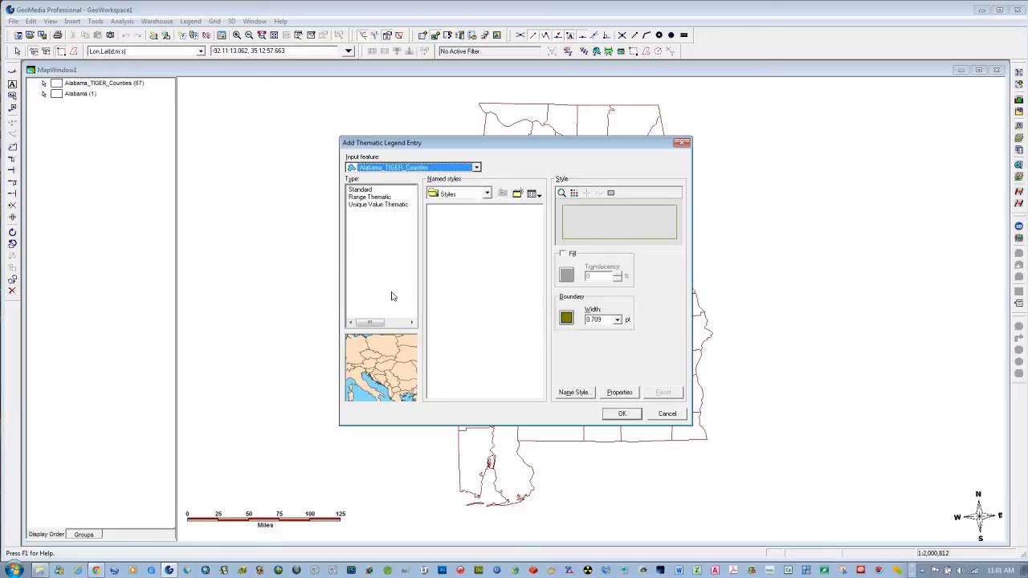
left_click(365, 197)
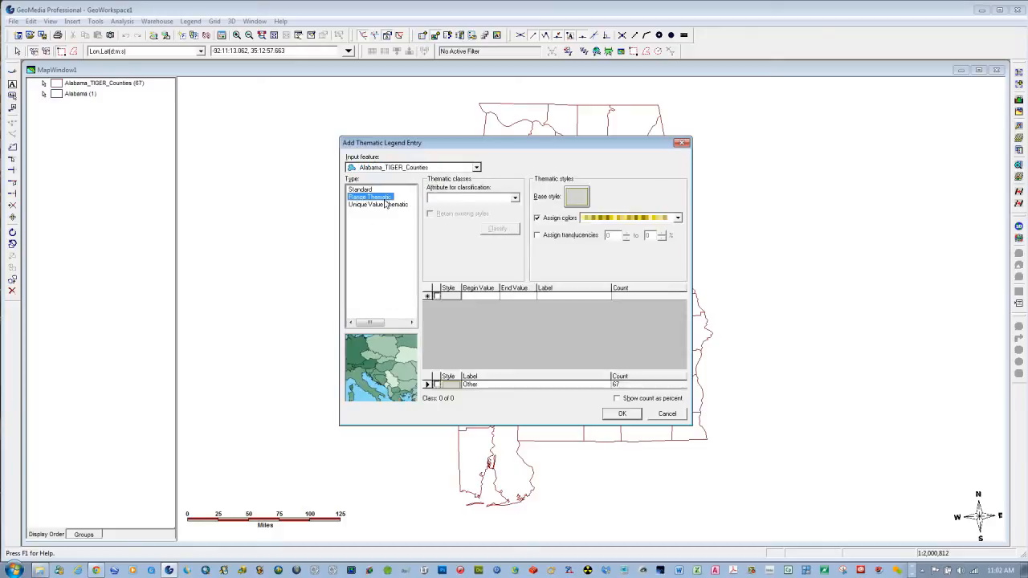
Step: Choose PCT_OWN as the attribute for classifying the thematic legend entry
left_click(515, 199)
left_click(516, 234)
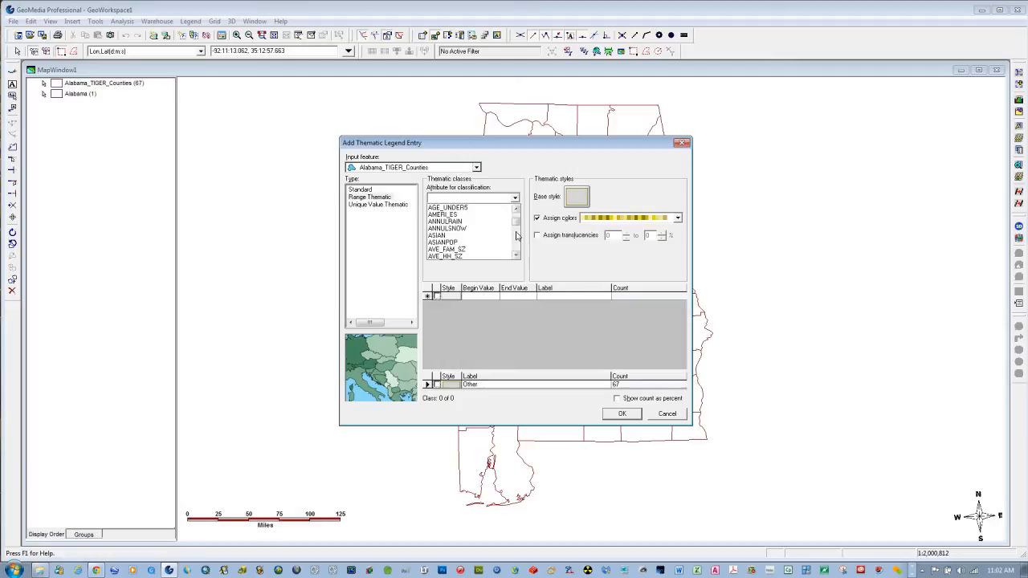
left_click(516, 241)
left_click(516, 242)
left_click(517, 242)
left_click(516, 243)
left_click(516, 244)
left_click(516, 245)
left_click(517, 245)
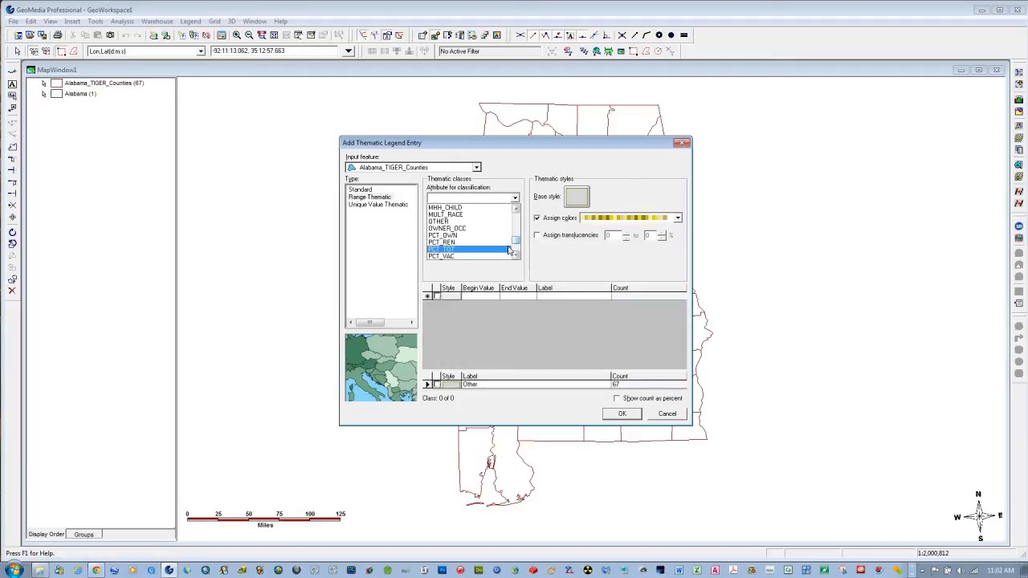
left_click(446, 235)
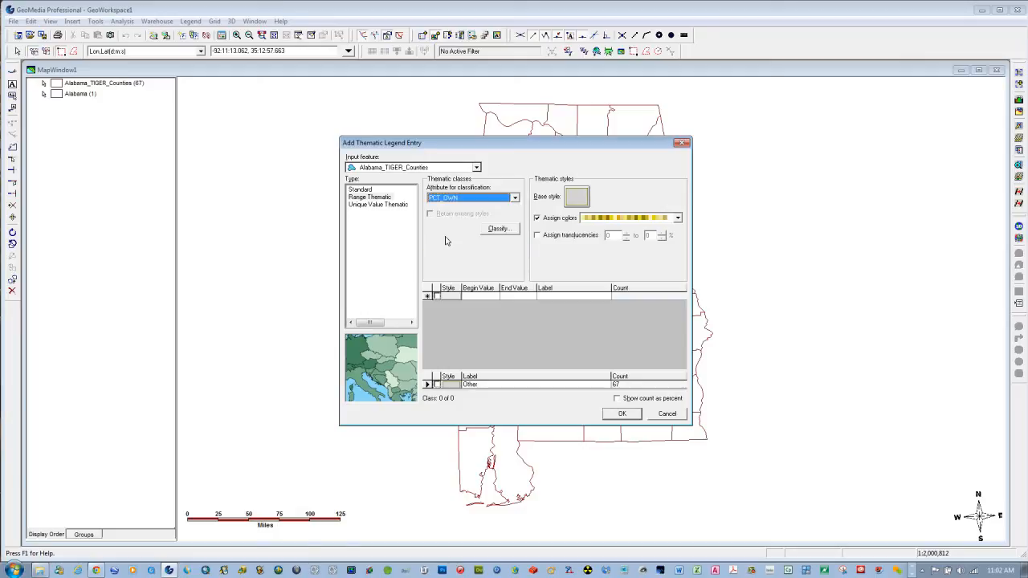
Step: Classify the PCT_OWN values into 10 ranges with the Equal Count technique
left_click(498, 230)
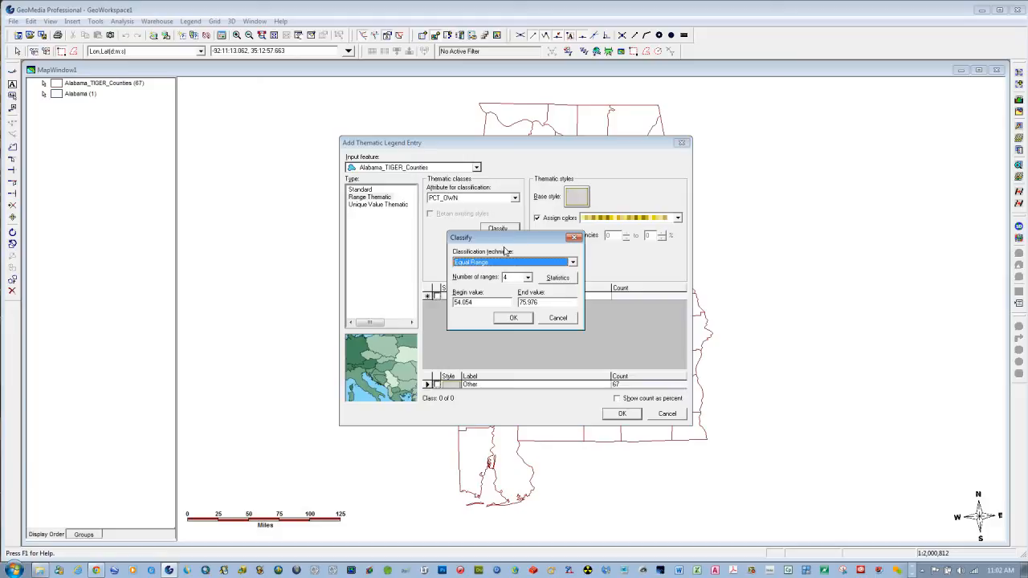
left_click(572, 261)
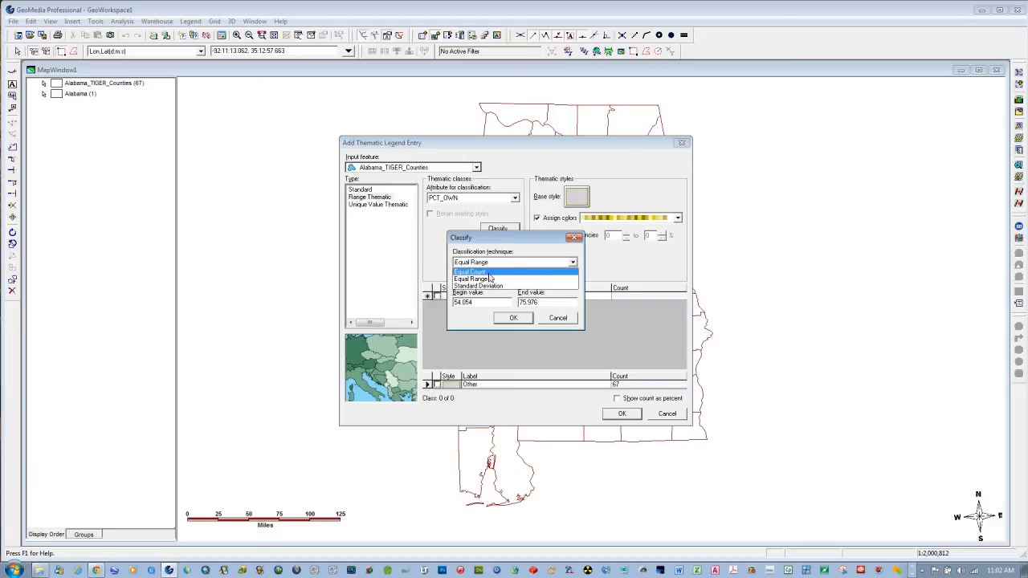
left_click(491, 277)
left_click(527, 278)
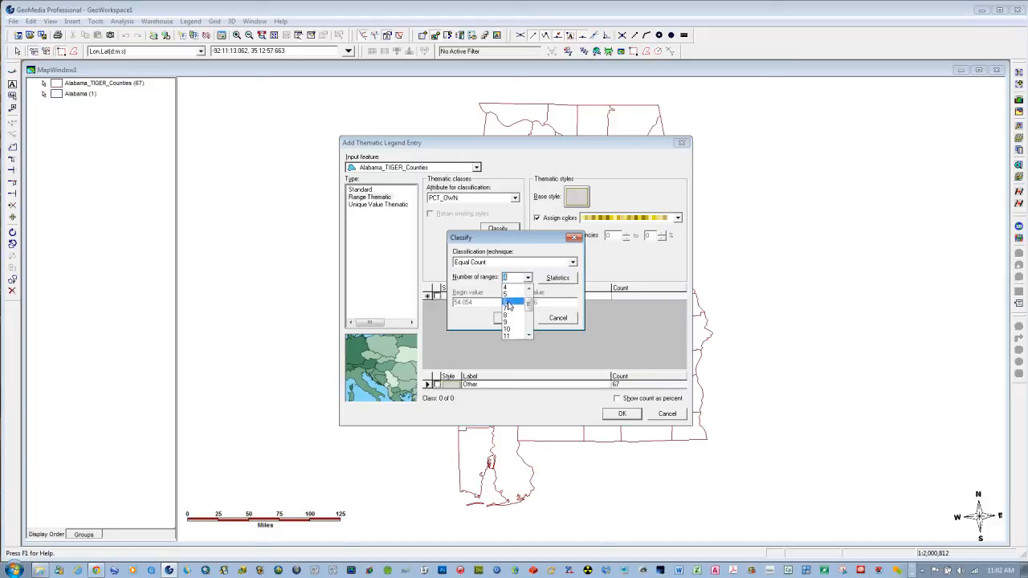
left_click(521, 314)
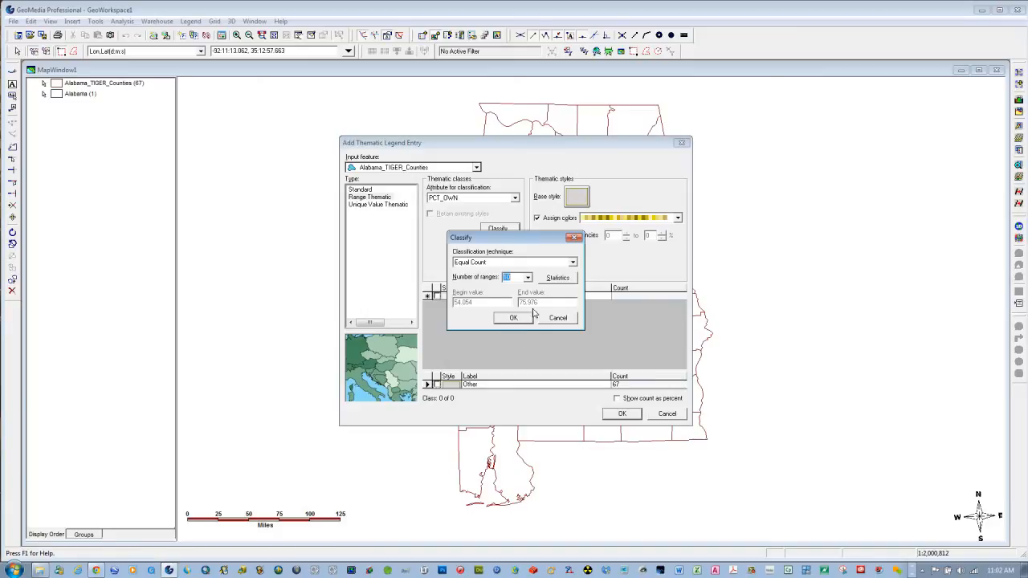
left_click(511, 319)
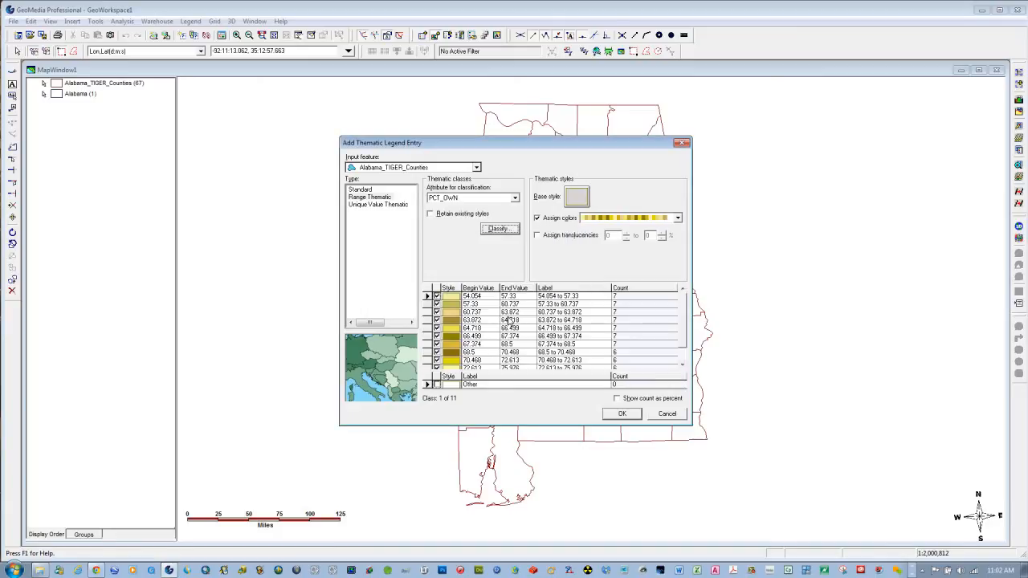
Step: Set the boundary color of the thematic entry's base style to black
left_click(575, 202)
left_click(546, 326)
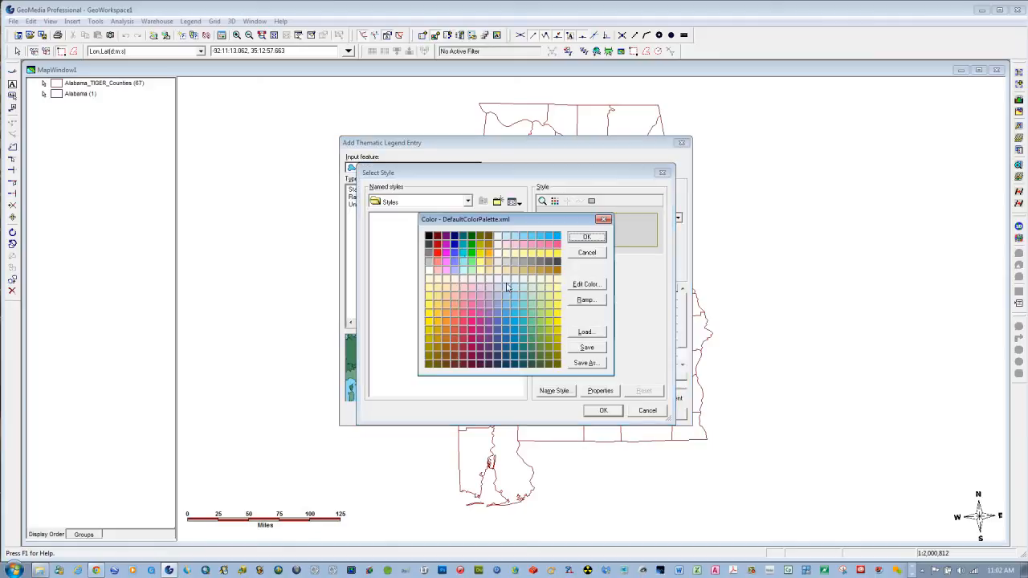
left_click(586, 237)
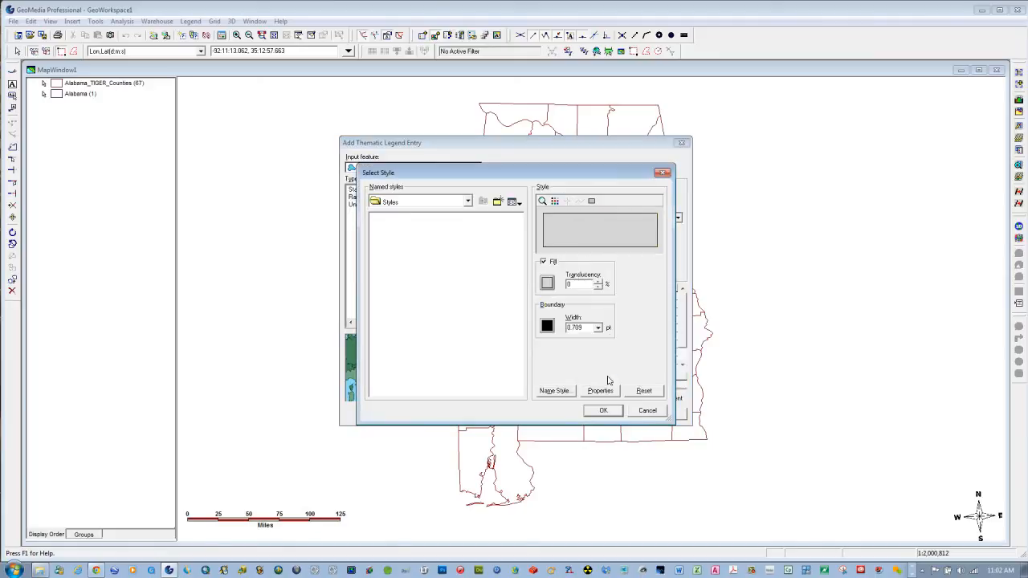
left_click(603, 411)
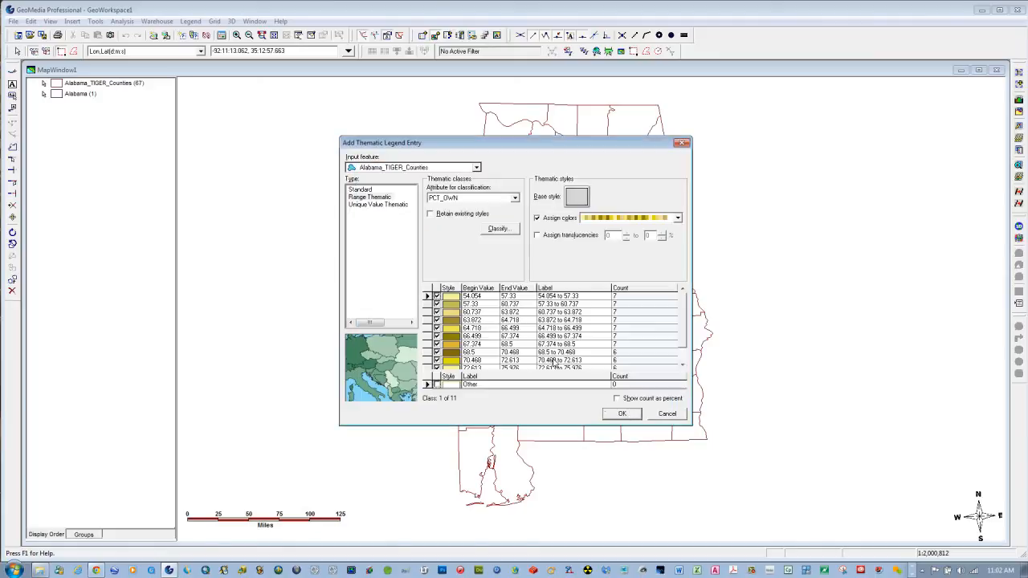
Step: Set the fill color of the lowest PCT_OWN range, 54.054 to 57.33, to a very pale purple
double_click(454, 299)
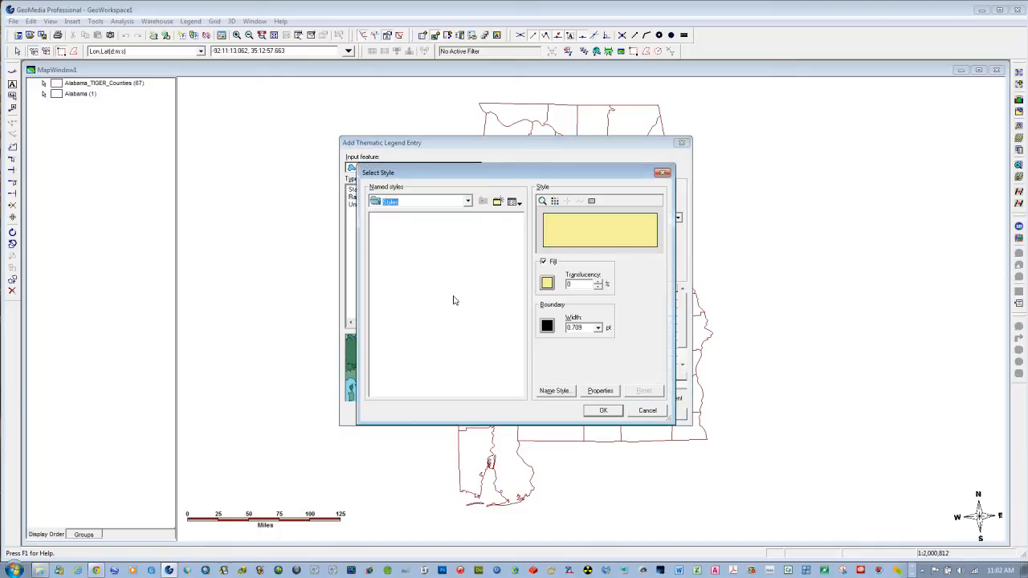
left_click(546, 286)
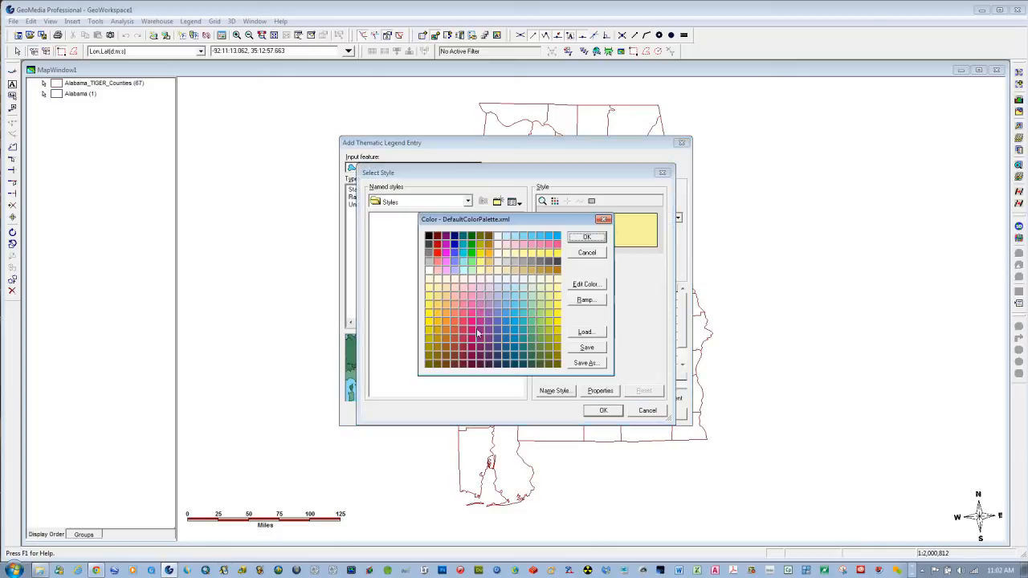
left_click(479, 277)
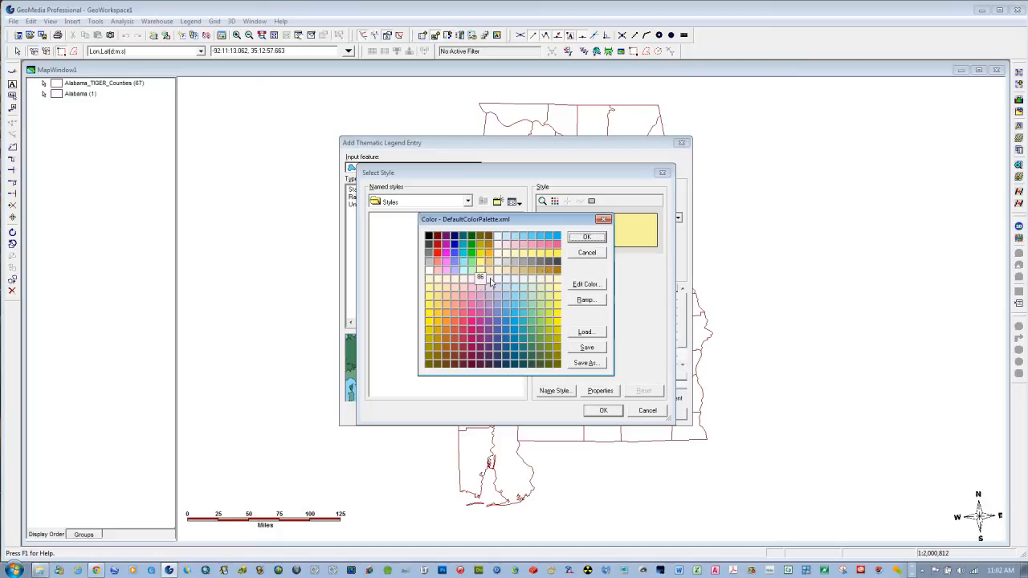
left_click(587, 238)
left_click(613, 412)
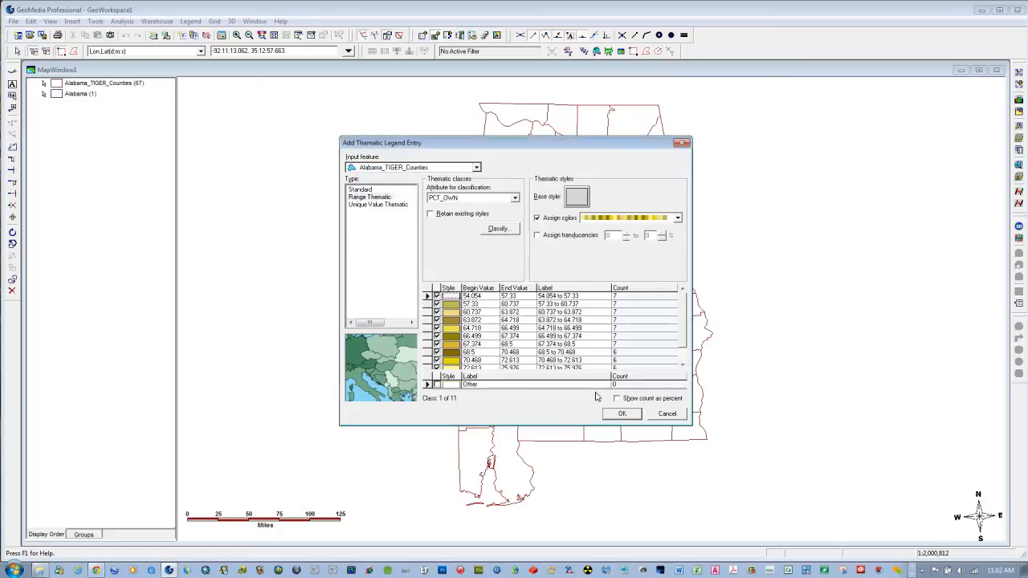
Step: Set the fill color of the highest PCT_OWN range, 72.613 to 75.976, to dark purple
left_click_drag(679, 336, 680, 369)
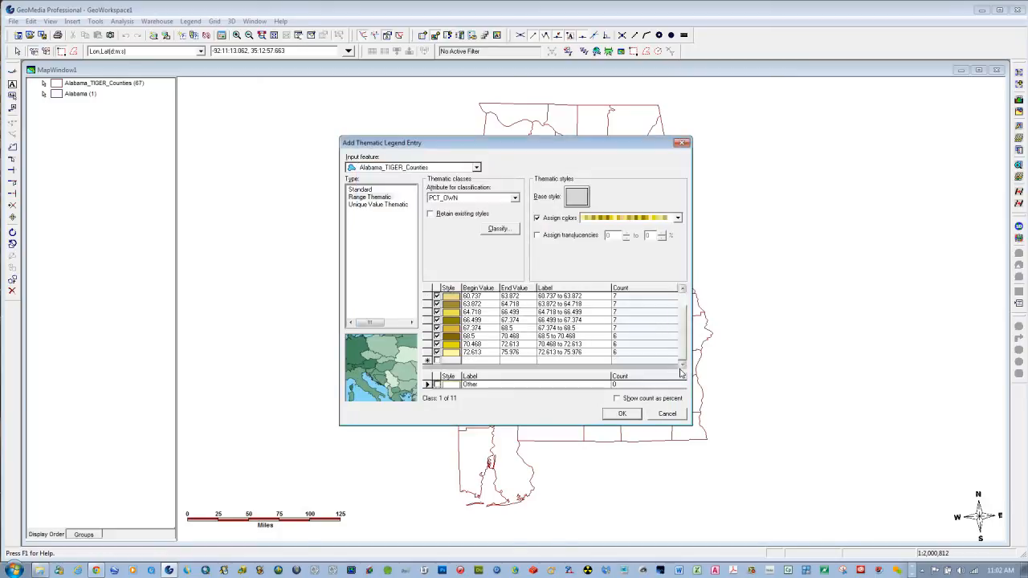
double_click(450, 352)
left_click(549, 298)
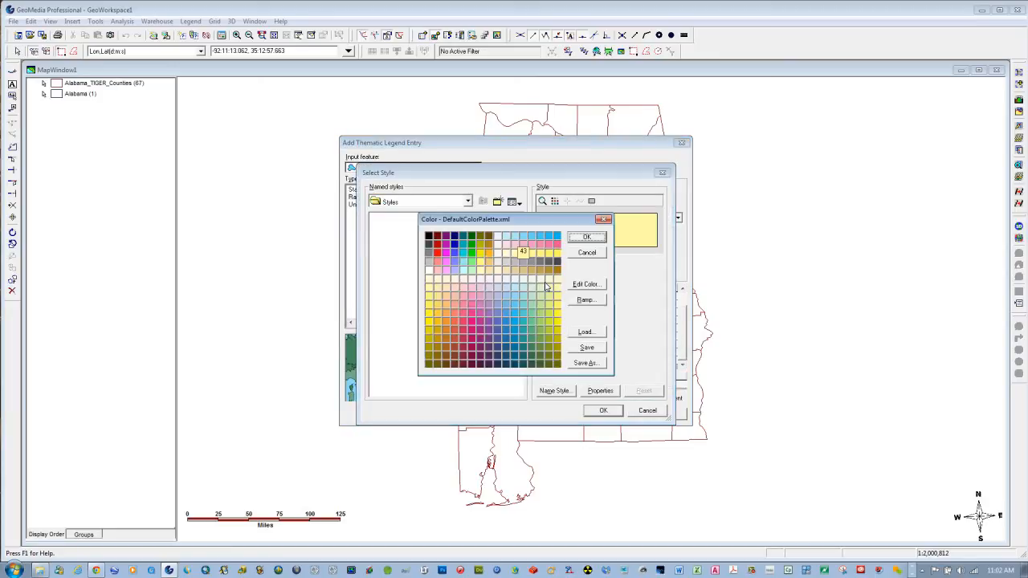
left_click(487, 358)
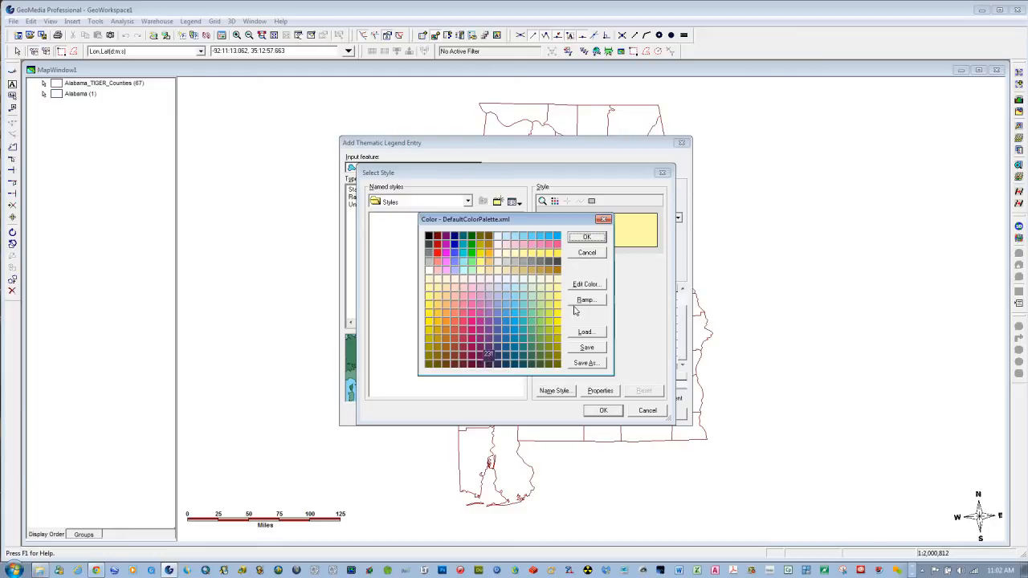
left_click(586, 238)
left_click(601, 410)
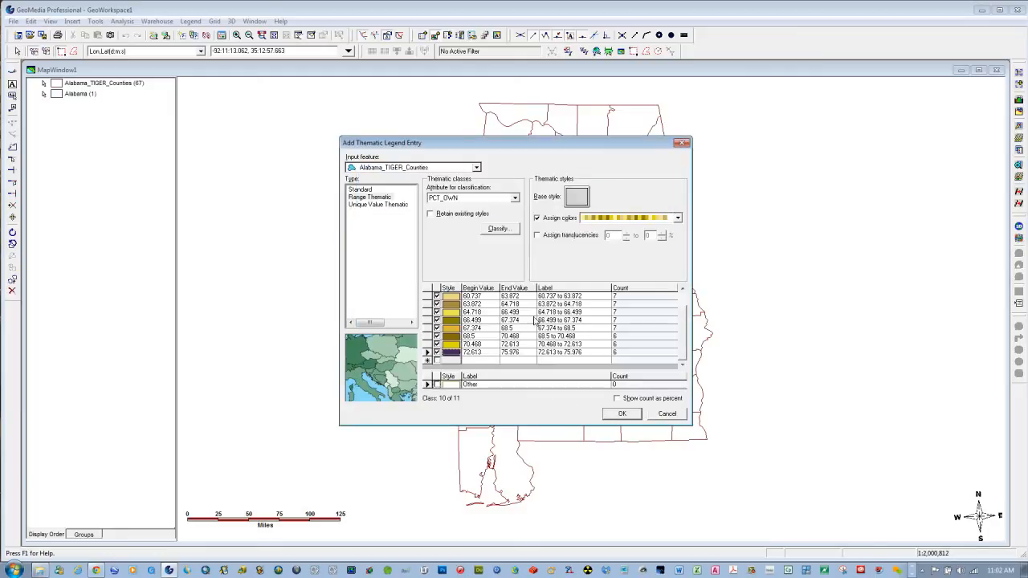
Step: Ramp the fill colors between the lowest and highest ranges and add the thematic entry to the map
right_click(532, 319)
left_click(554, 318)
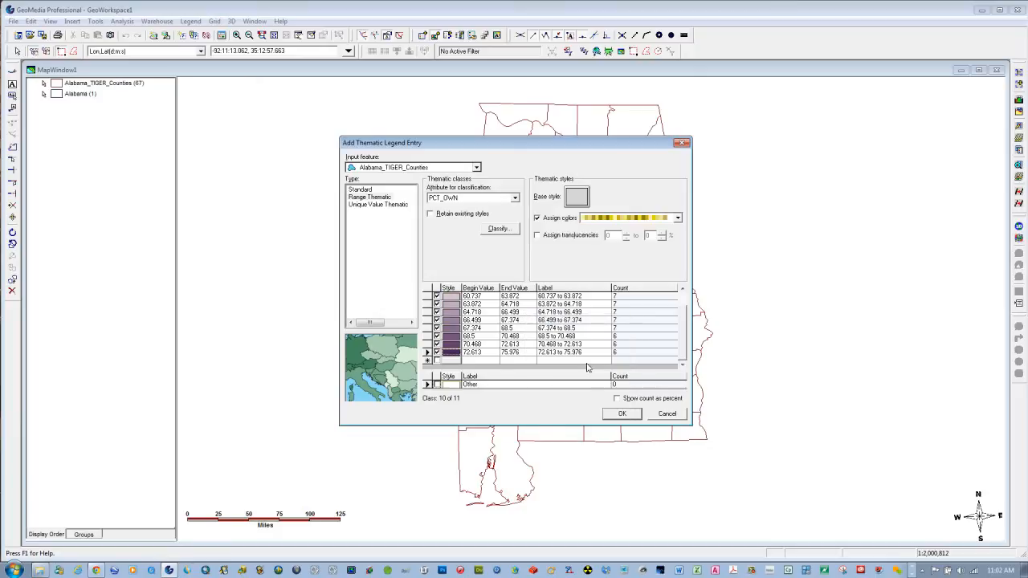
left_click(616, 413)
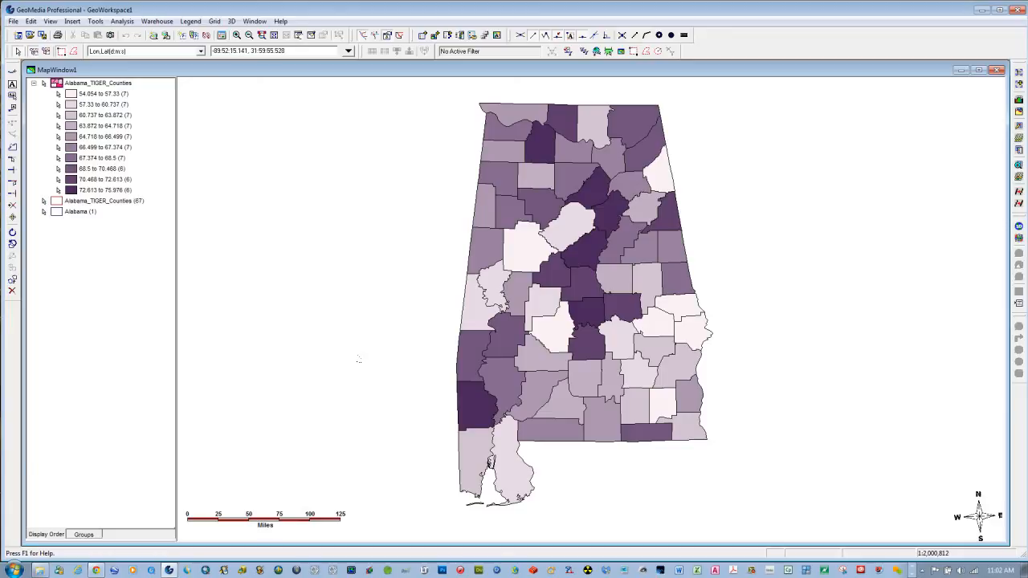
Step: Rename the thematic legend entry as "Pct Owned Households by County"
left_click(90, 84)
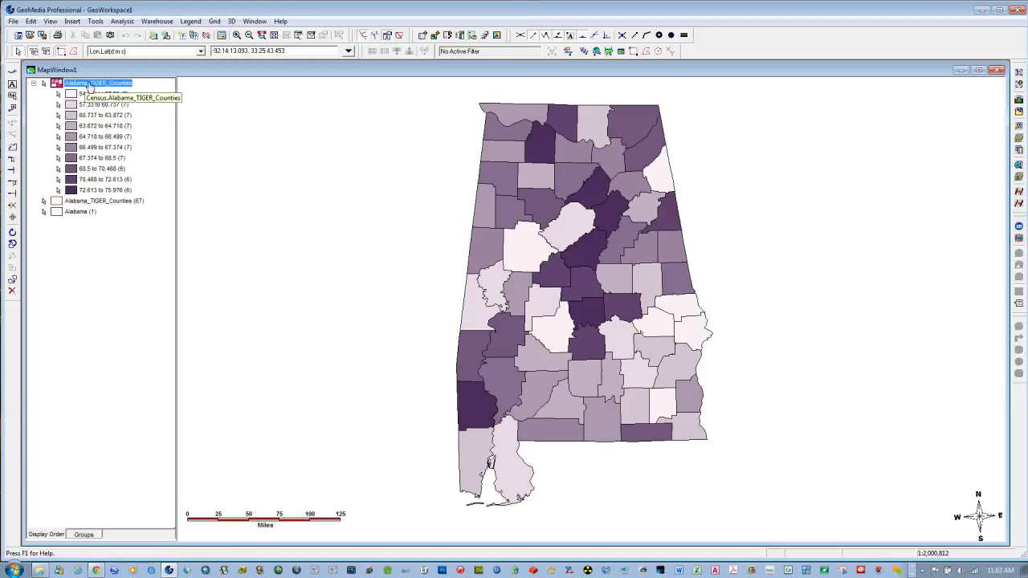
left_click(90, 83)
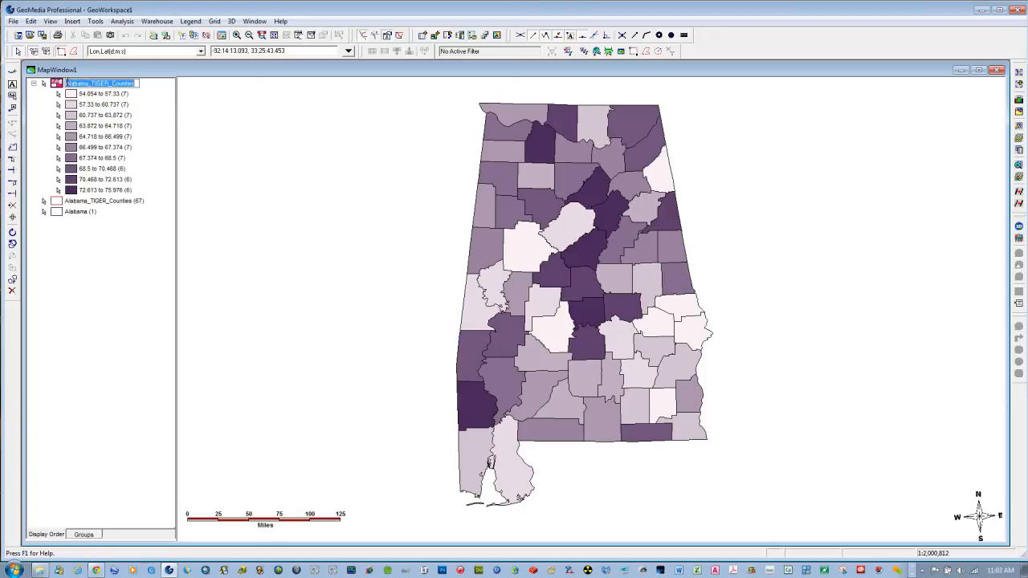
left_click_drag(67, 84, 151, 85)
type("Pct Owne")
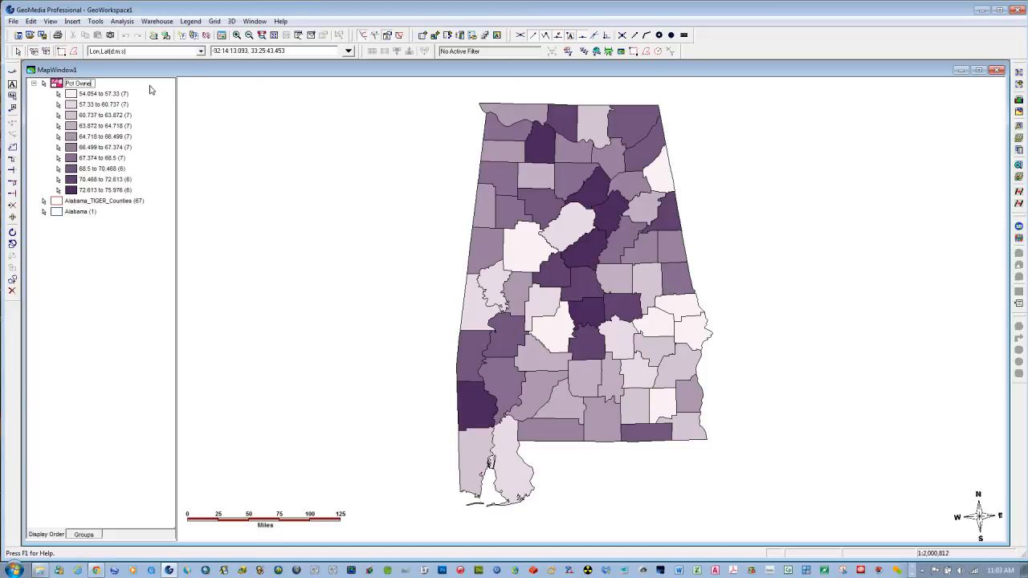
type("d Househo")
key("Return")
Step: Start inserting labels for the Alabama_TIGER_Counties feature class from the Census connection
left_click(69, 24)
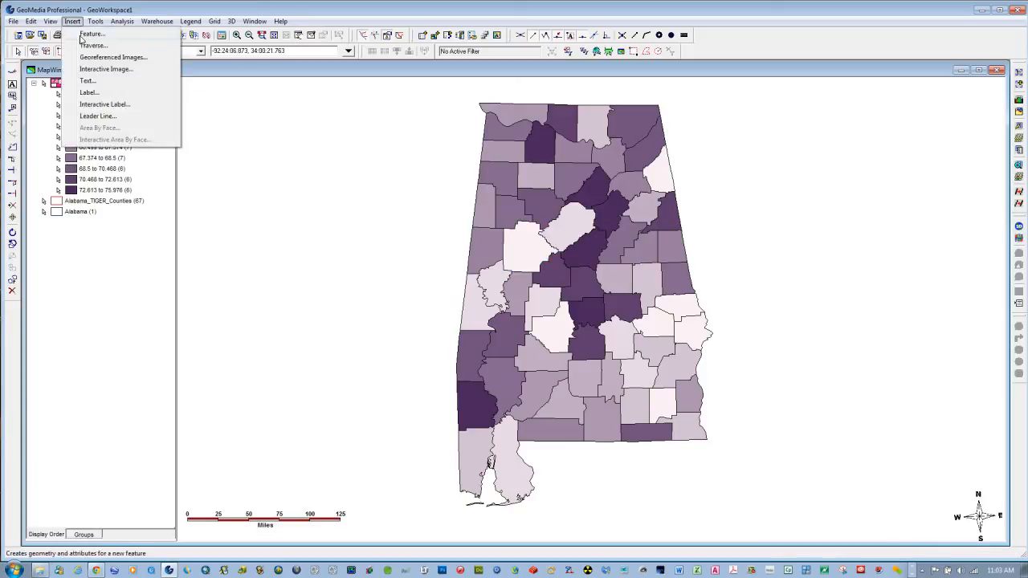
left_click(100, 94)
left_click(518, 186)
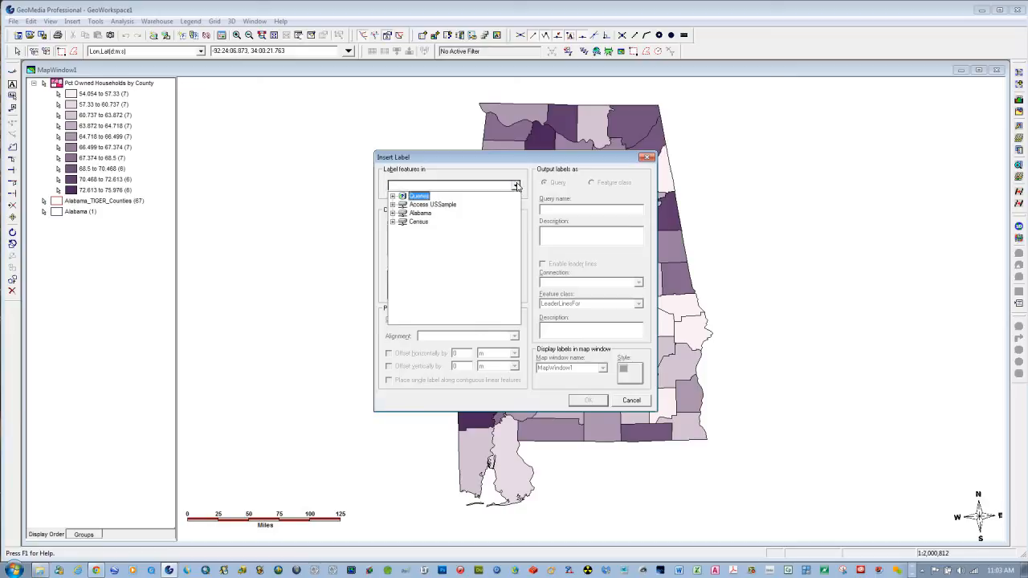
left_click(393, 222)
left_click(444, 232)
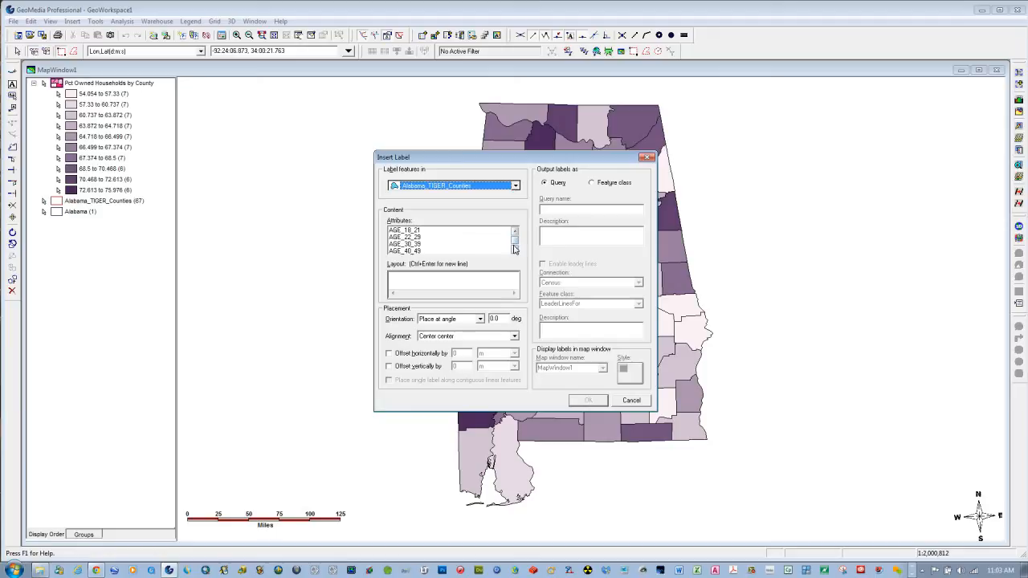
Step: Use the COUNTY_NAME attribute as the label content
left_click(514, 249)
left_click(515, 249)
left_click(514, 250)
left_click(514, 249)
left_click(514, 249)
left_click(515, 249)
double_click(419, 250)
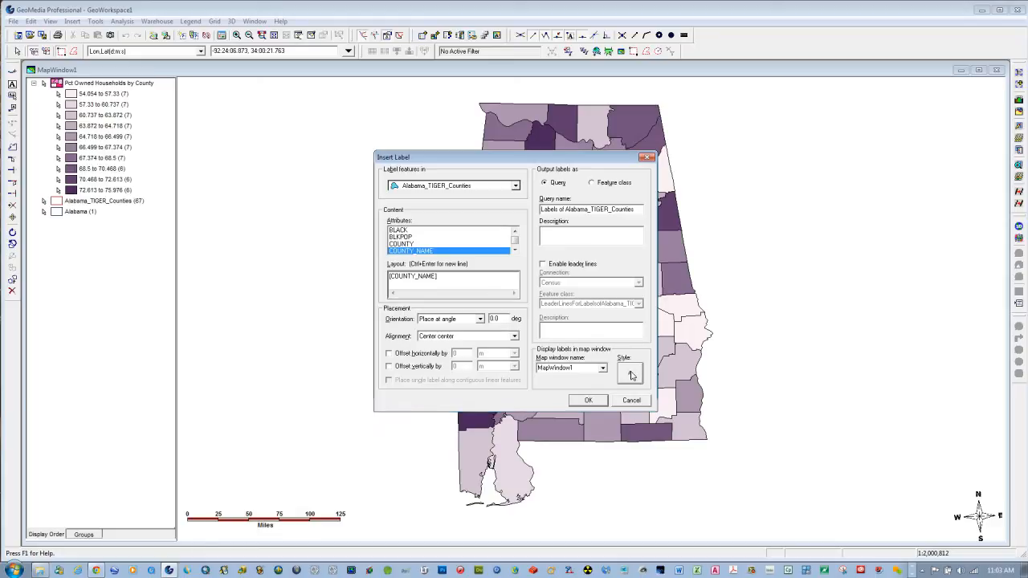
Step: Set the county label style to the Times New Roman font at 8 pt
left_click(632, 375)
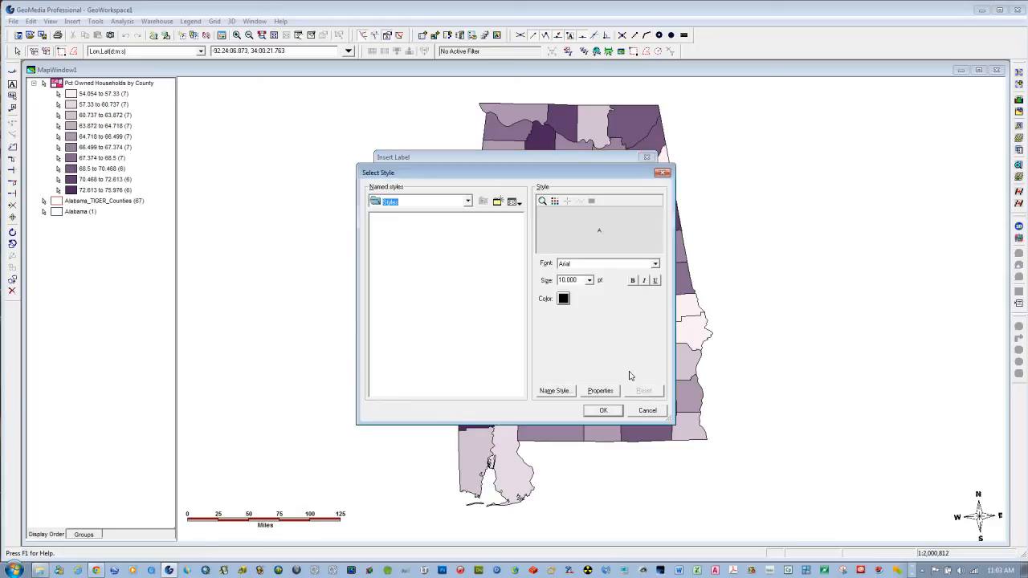
left_click(615, 266)
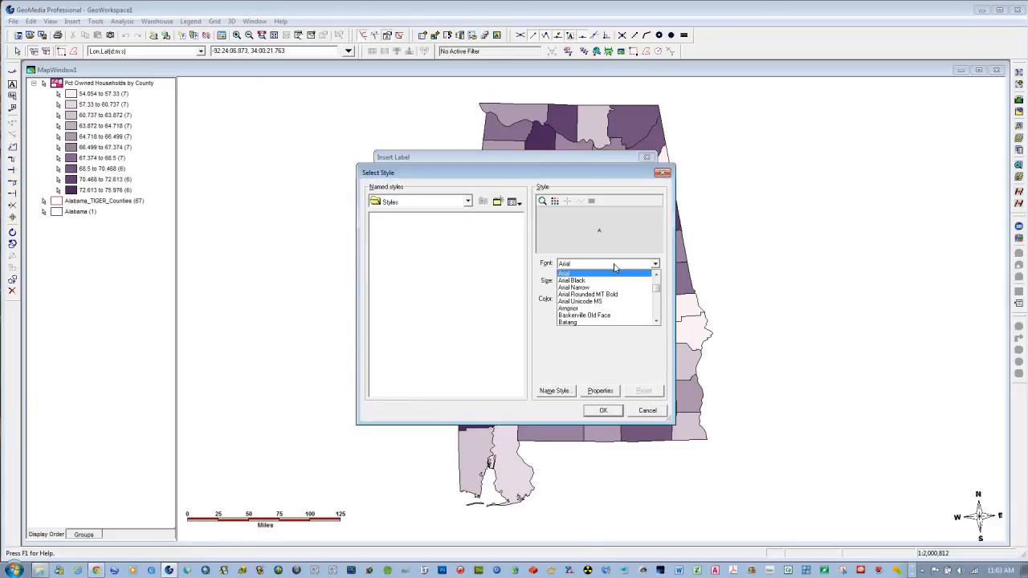
type("ti")
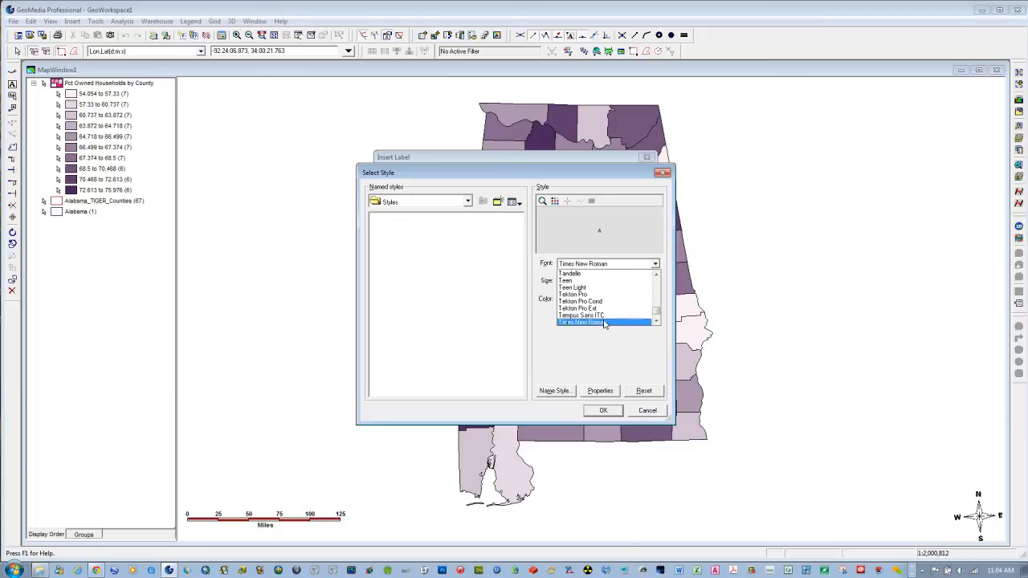
left_click(606, 322)
left_click(590, 281)
left_click(591, 305)
left_click(566, 324)
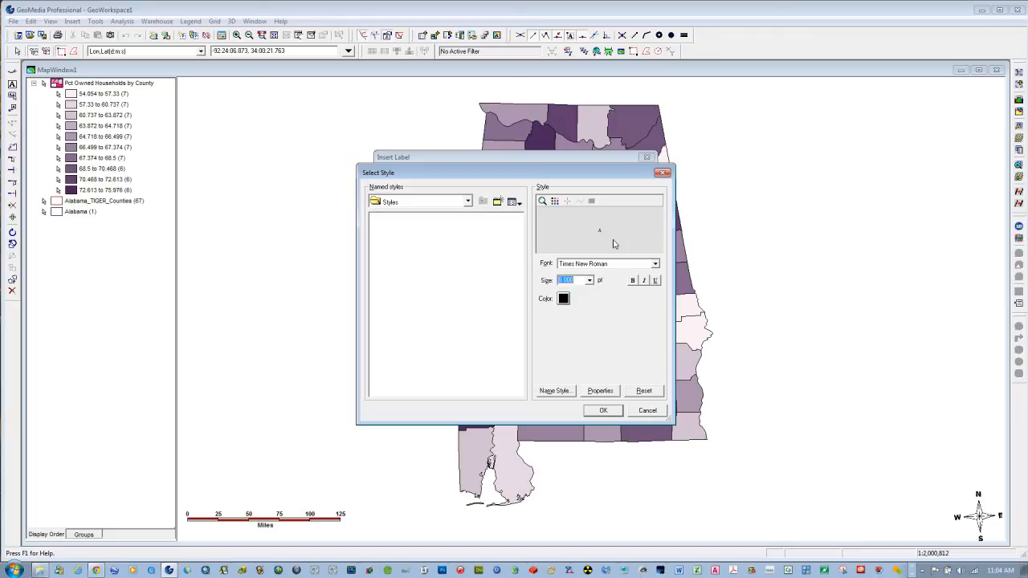
Step: Make the county label text bold and orange, and insert the labels into MapWindow1
left_click(632, 281)
left_click(563, 299)
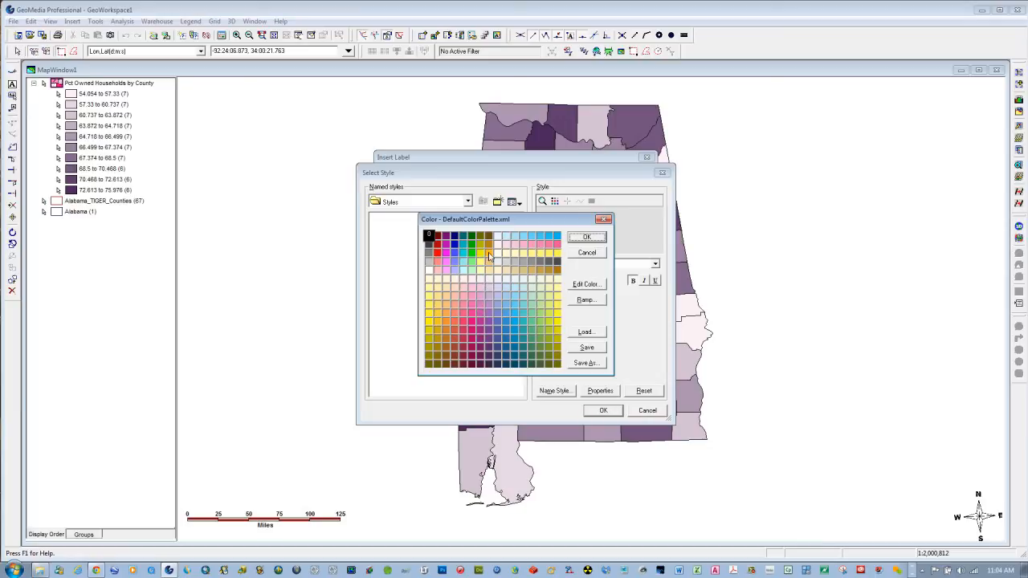
left_click(488, 253)
left_click(587, 239)
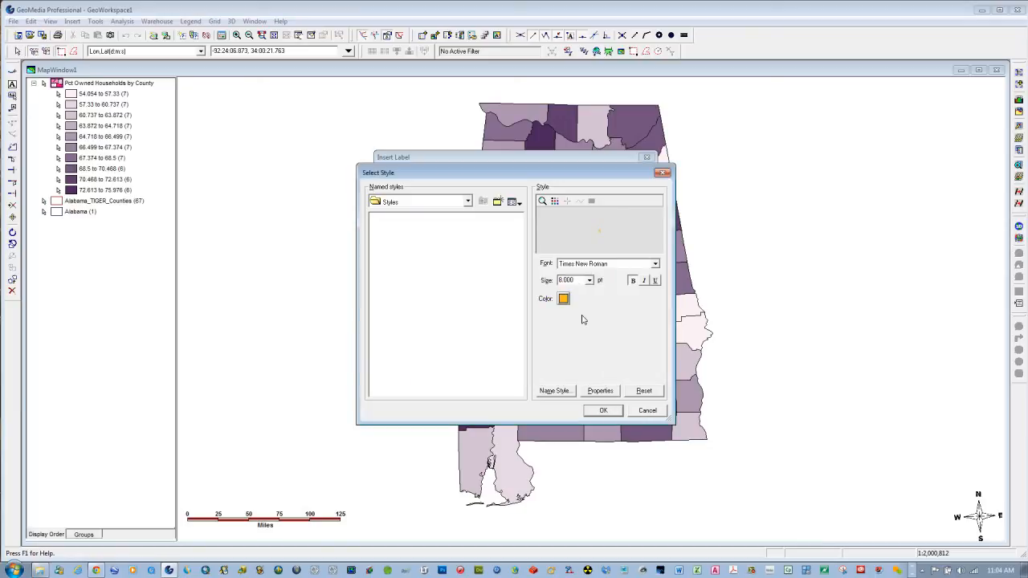
left_click(598, 412)
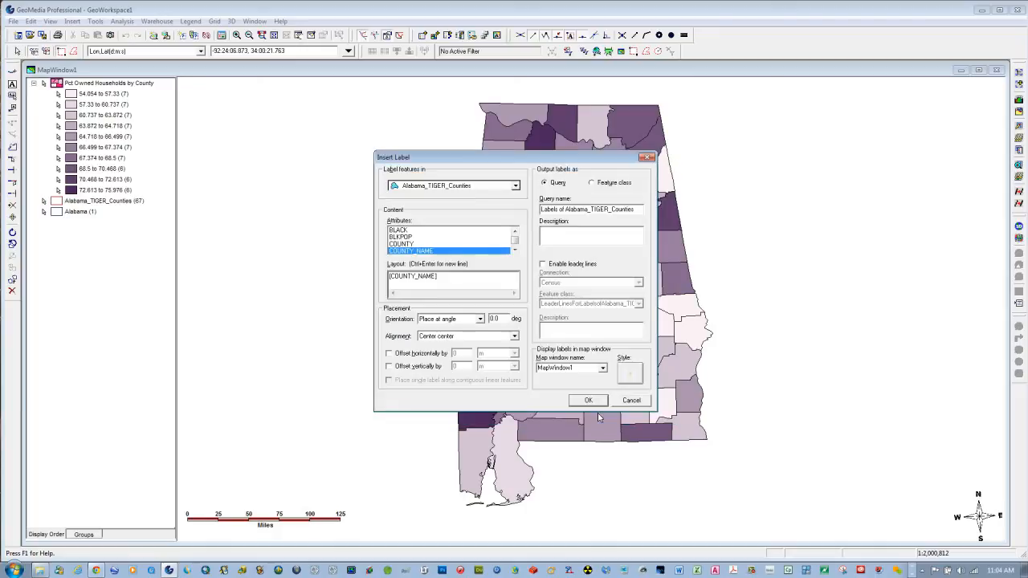
left_click(588, 400)
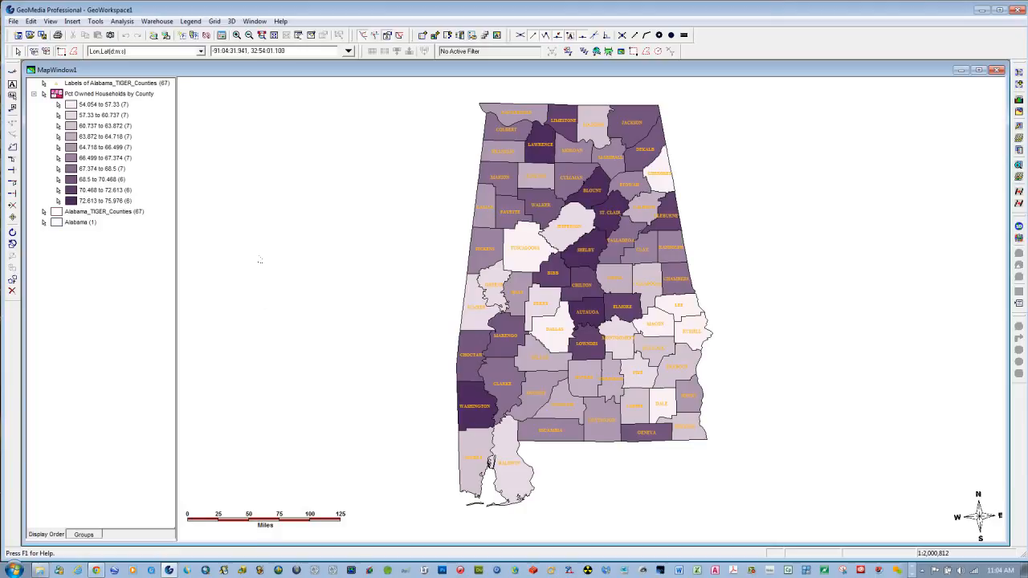
Step: Save the GeoWorkspace in the LAB07 folder on the C: drive, naming it with the owner's surname followed by Lab07
left_click(13, 22)
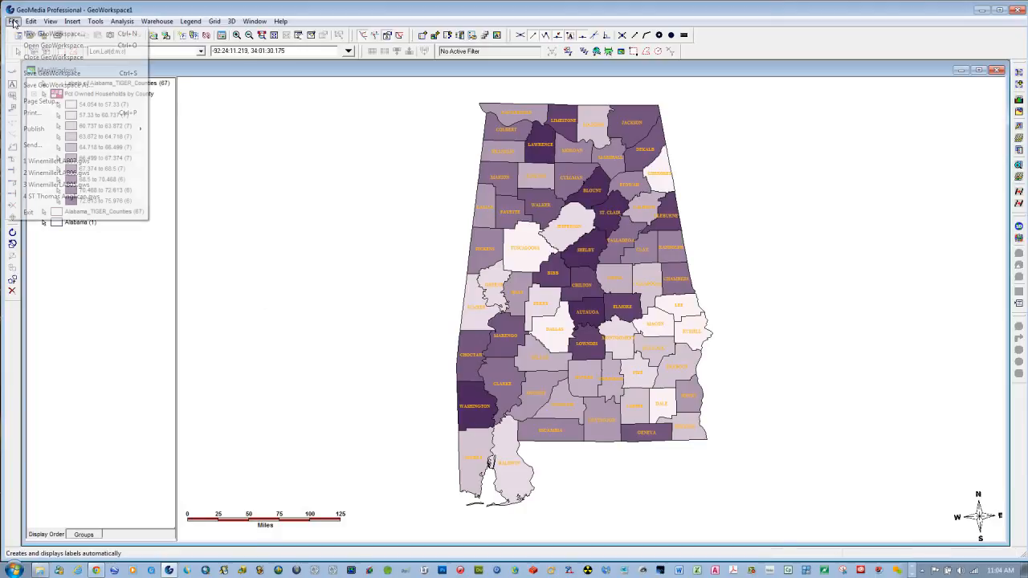
left_click(37, 84)
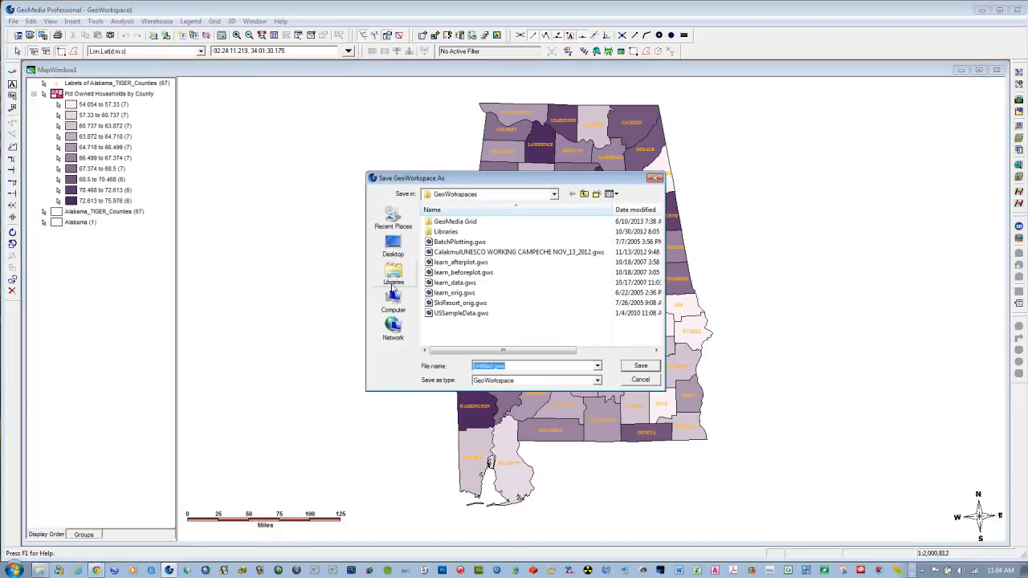
left_click(553, 195)
left_click(468, 267)
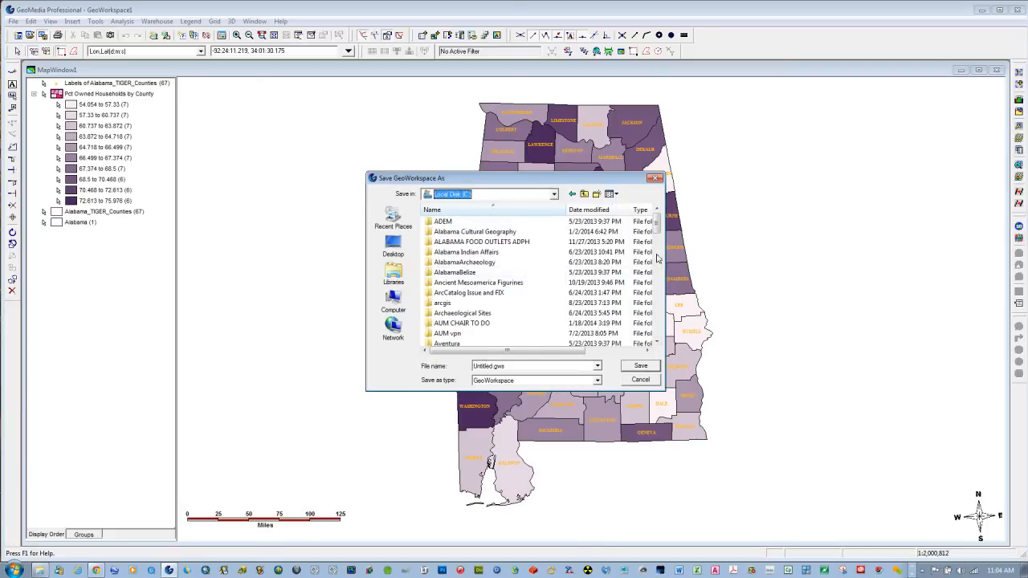
left_click_drag(657, 227, 656, 334)
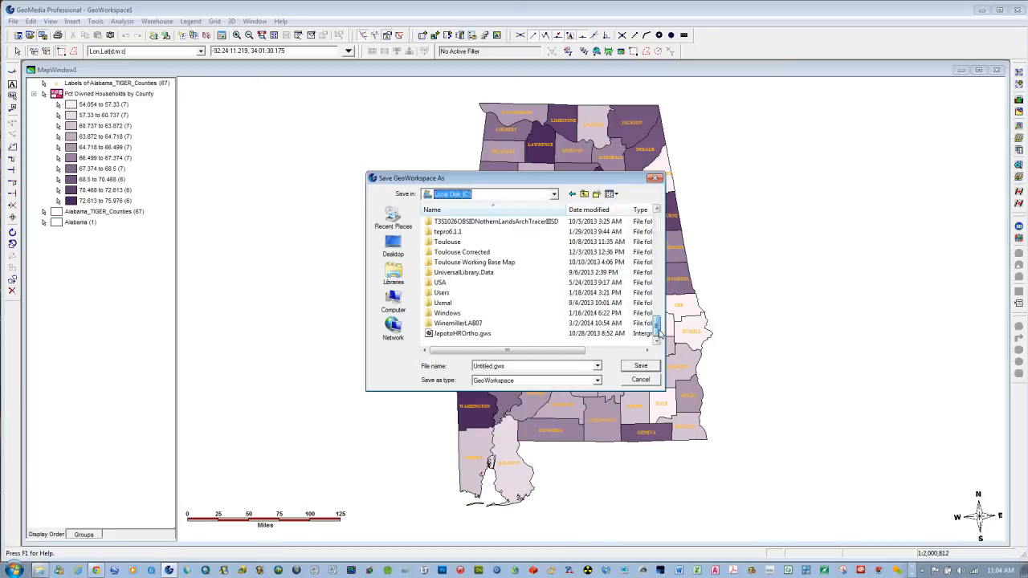
double_click(451, 323)
double_click(526, 367)
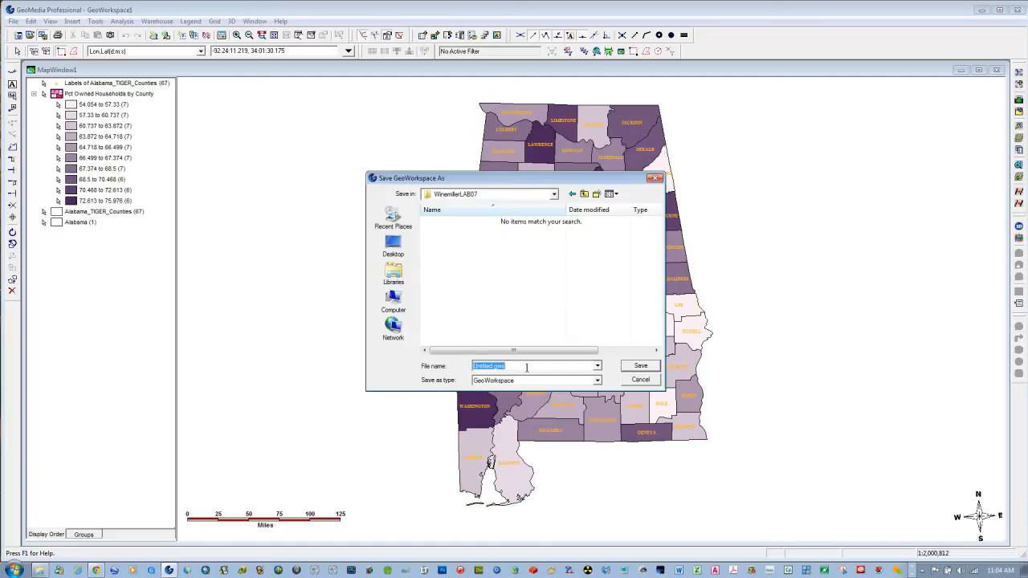
type("WinemillerLab07")
left_click(640, 366)
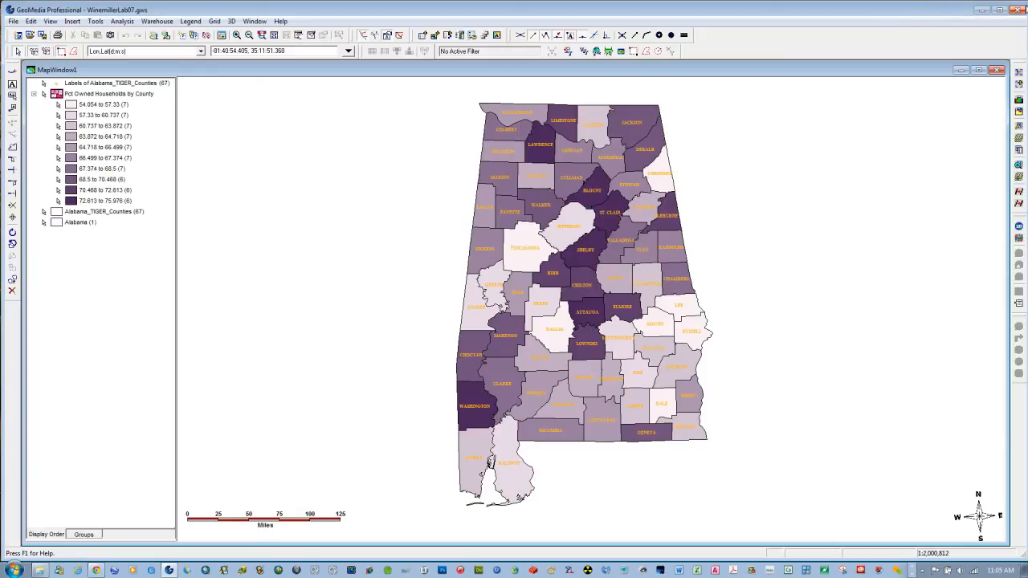
Step: Close GeoMedia Professional and reopen the saved Lab07 .gws workspace from its folder in Windows Explorer to check it
left_click(1022, 9)
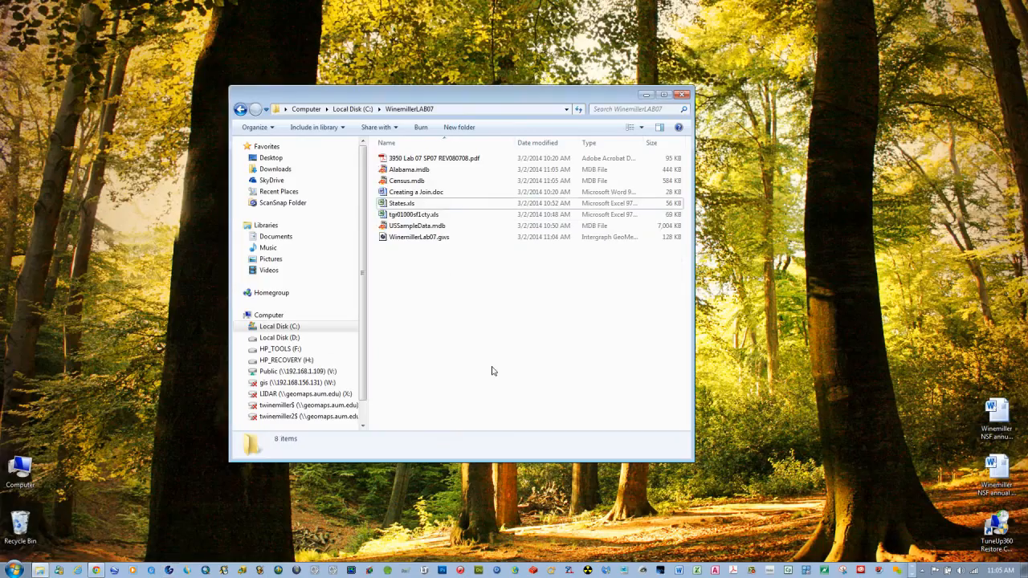
double_click(413, 237)
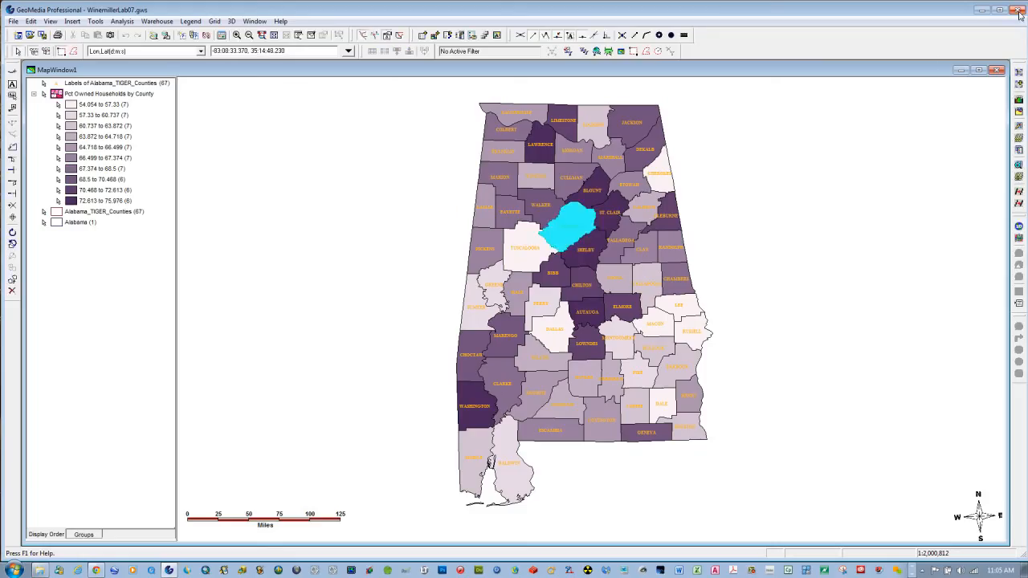
Step: Close the reopened workspace and go up from the LAB07 folder to Local Disk (C:) in Windows Explorer
left_click(565, 322)
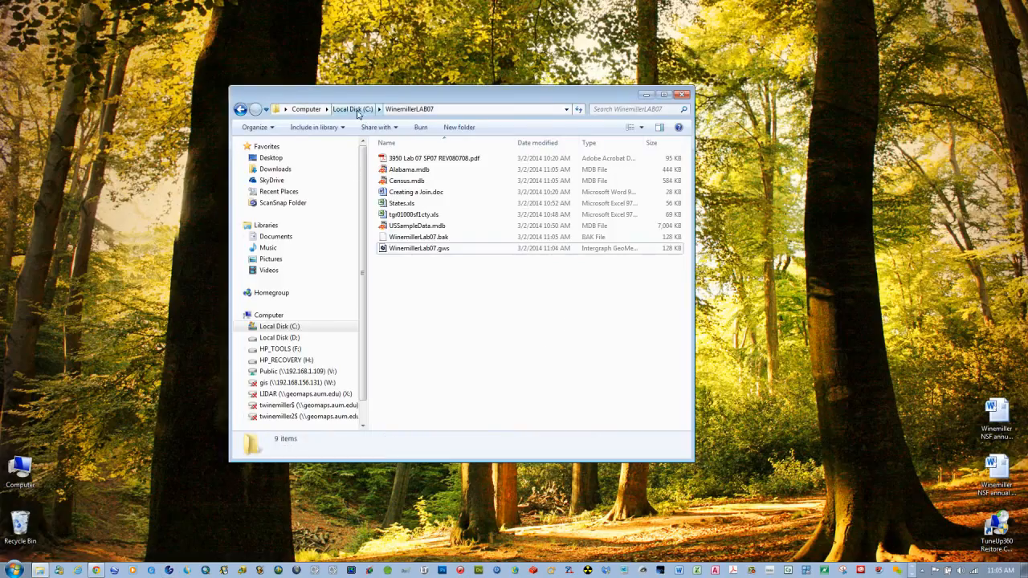
left_click(351, 109)
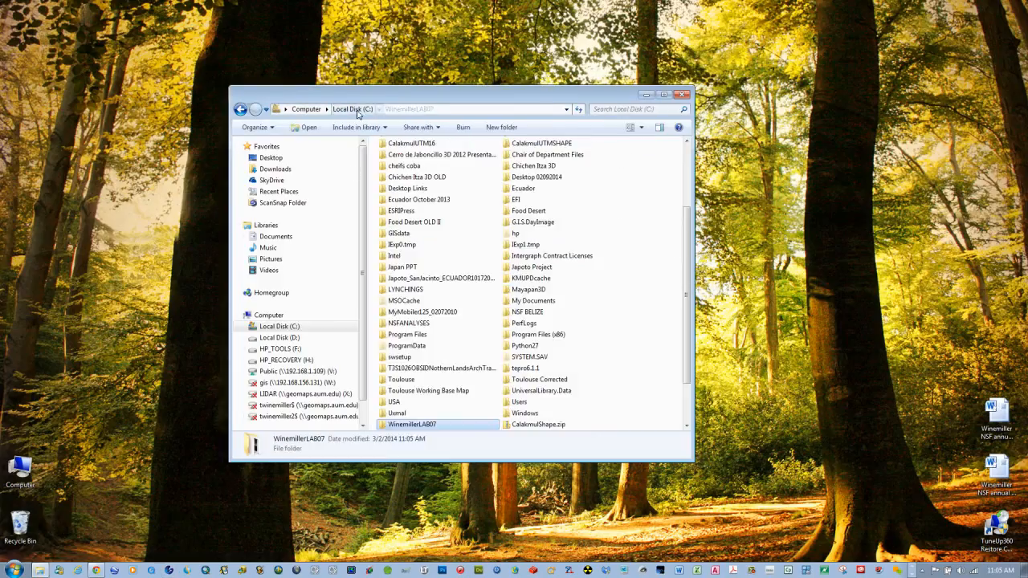
double_click(395, 425)
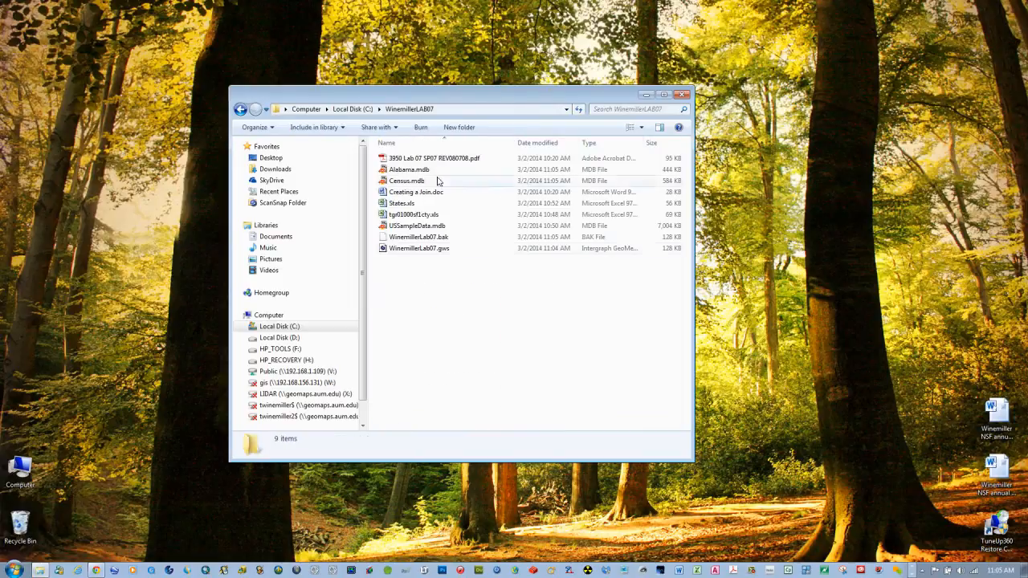
left_click_drag(373, 154, 469, 278)
right_click(440, 233)
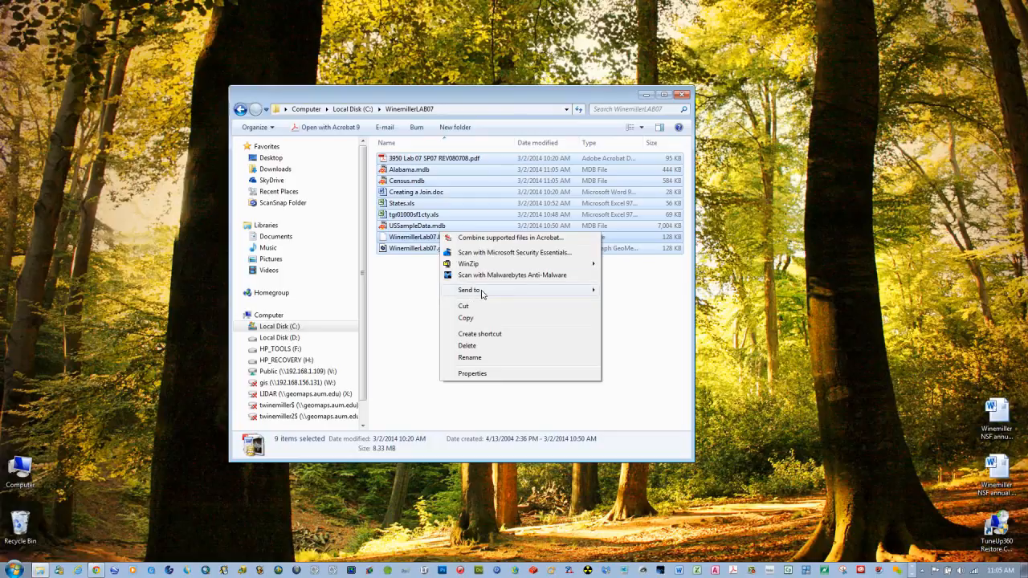
left_click(354, 109)
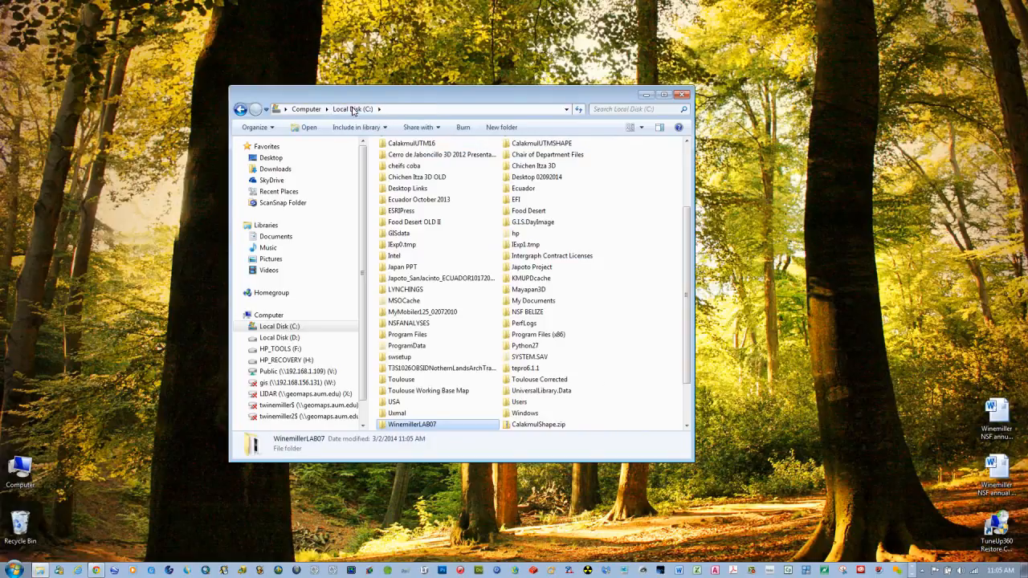
Step: Compress the whole LAB07 folder on Local Disk (C:) into a zip file, keeping the suggested file name
right_click(412, 424)
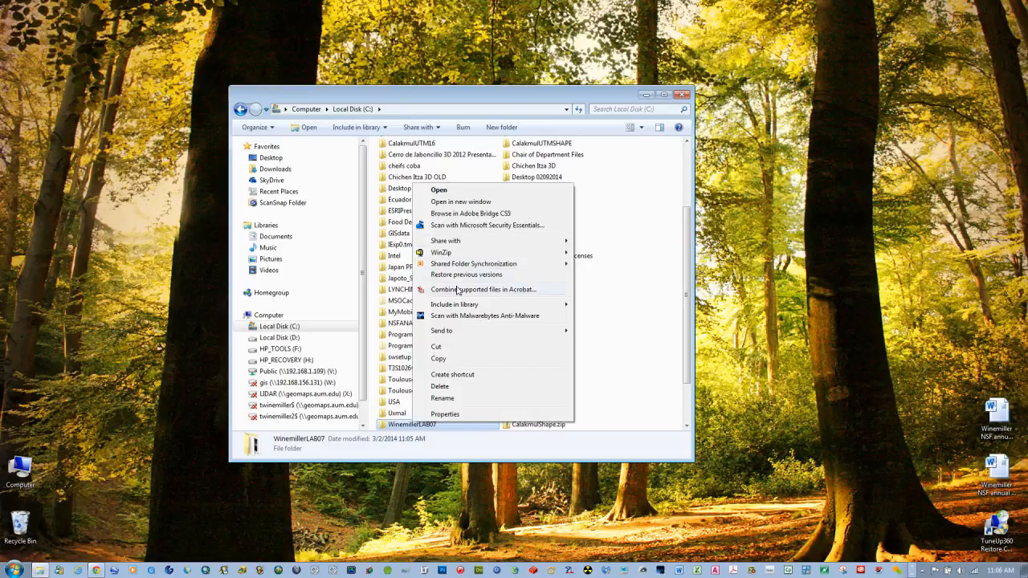
mouse_move(526, 335)
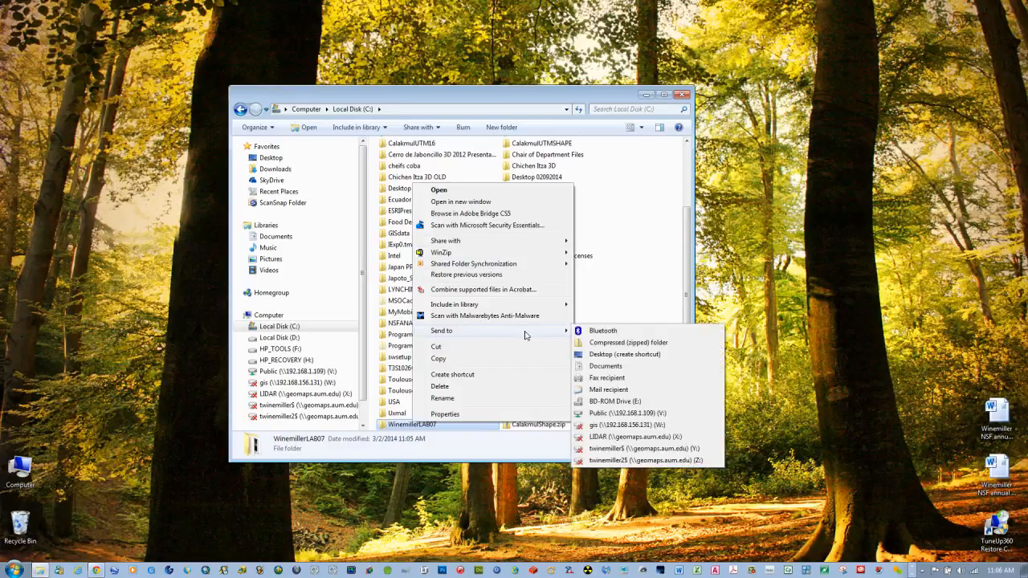
left_click(593, 342)
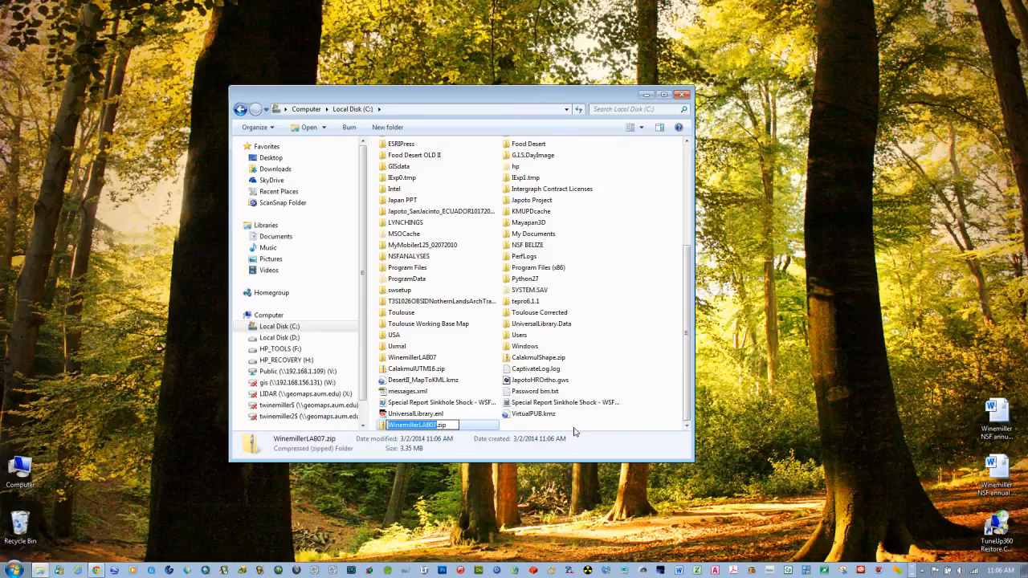
left_click(546, 424)
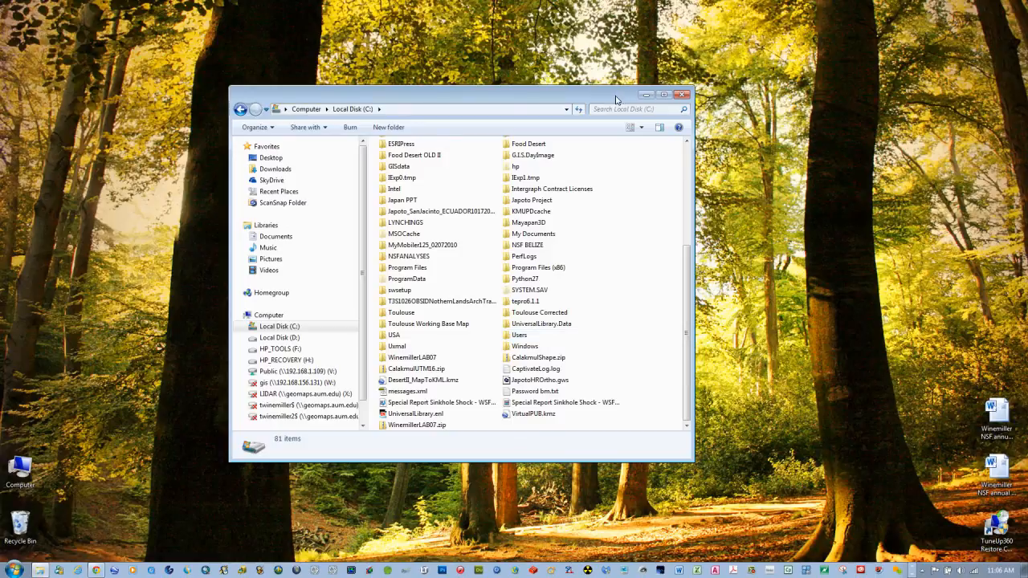
left_click(922, 570)
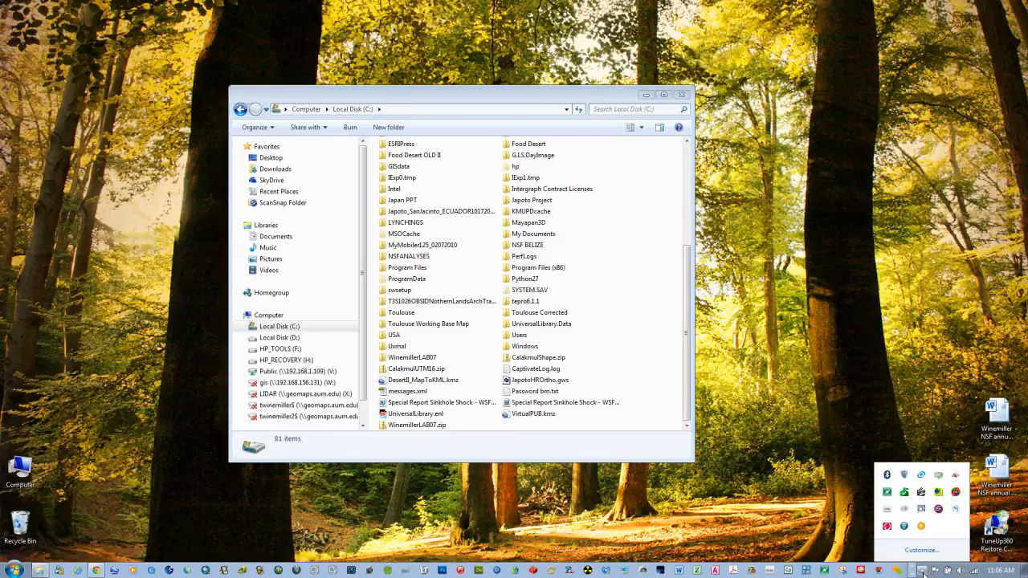
left_click(646, 95)
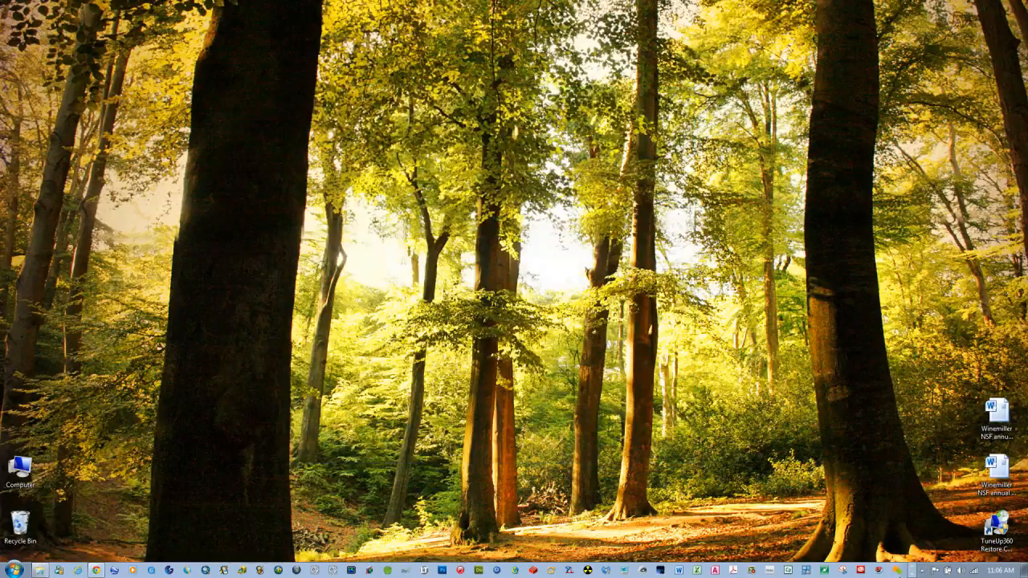
left_click(923, 570)
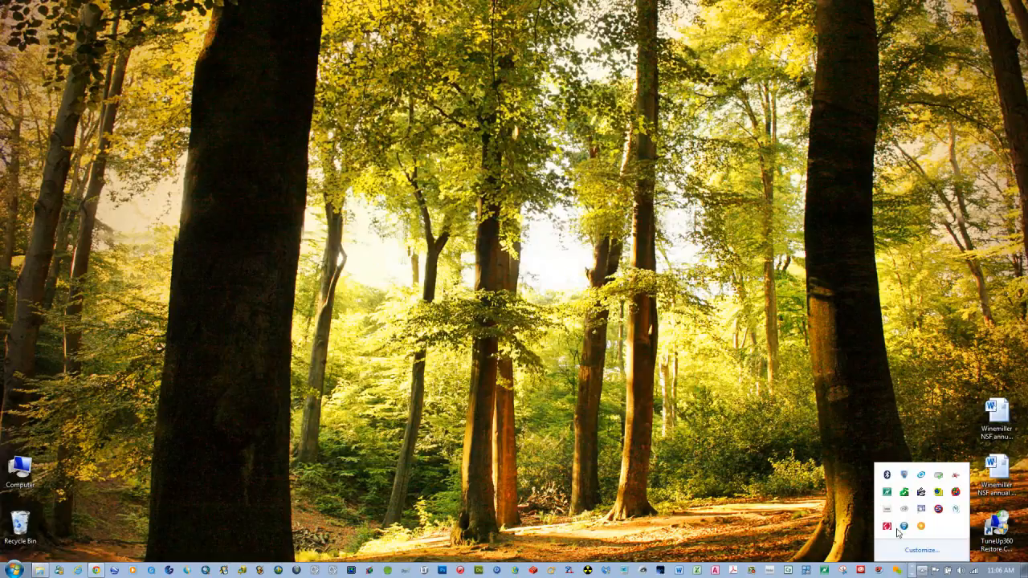